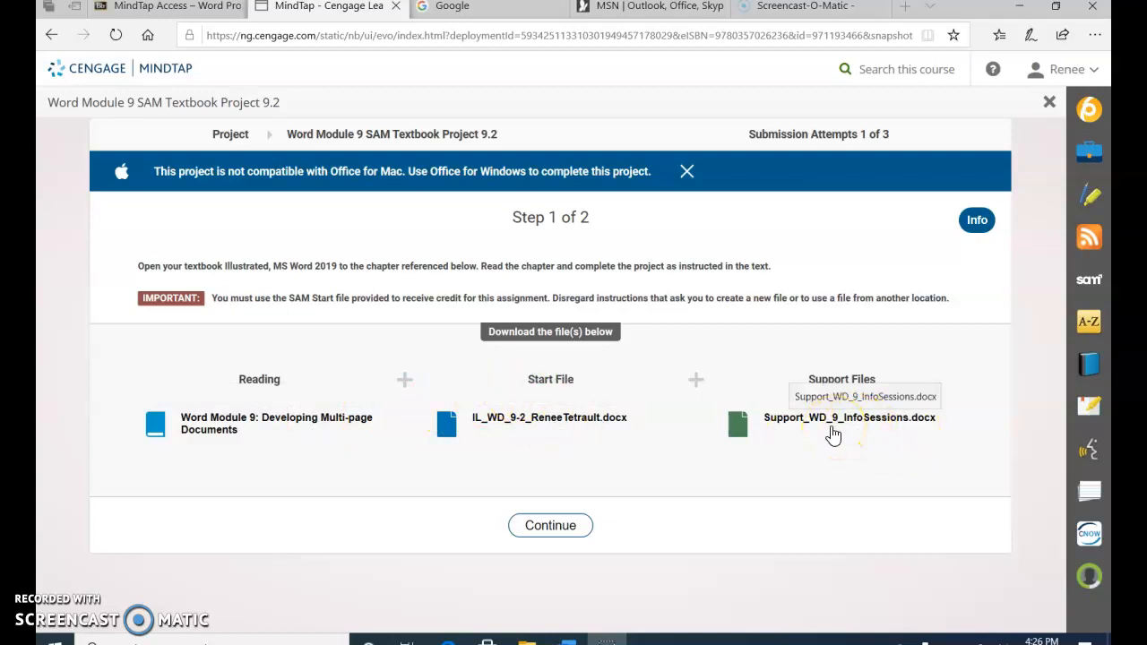
Step: Download and open the IL_WD_9-2 start file in Word and enable editing
left_click(550, 435)
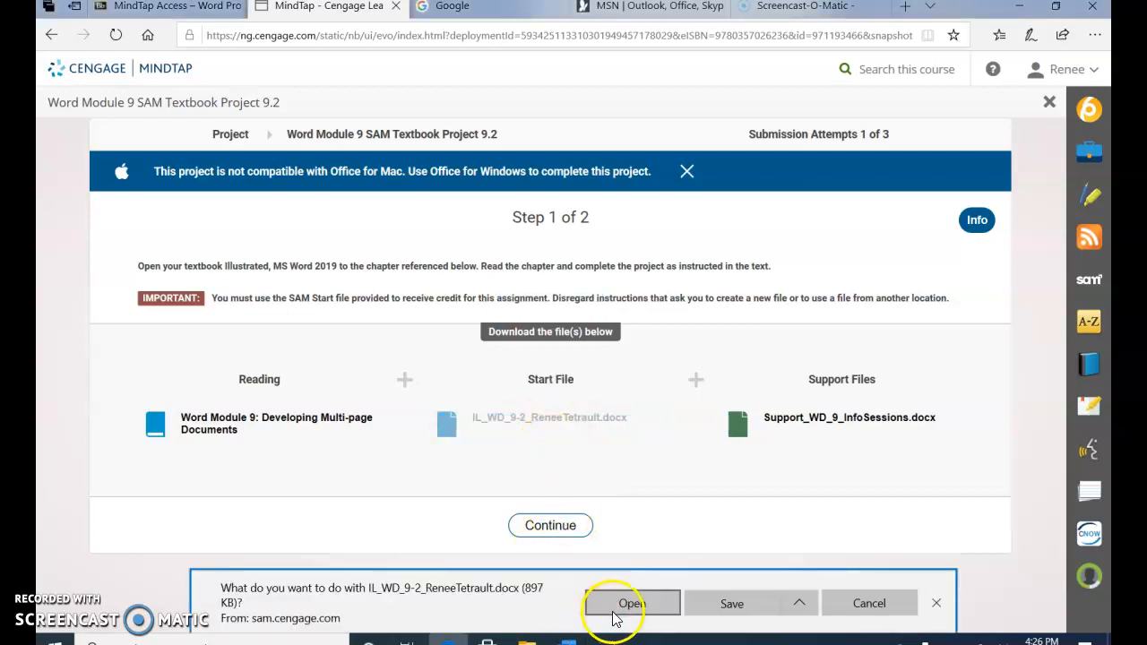
left_click(632, 603)
mouse_move(583, 642)
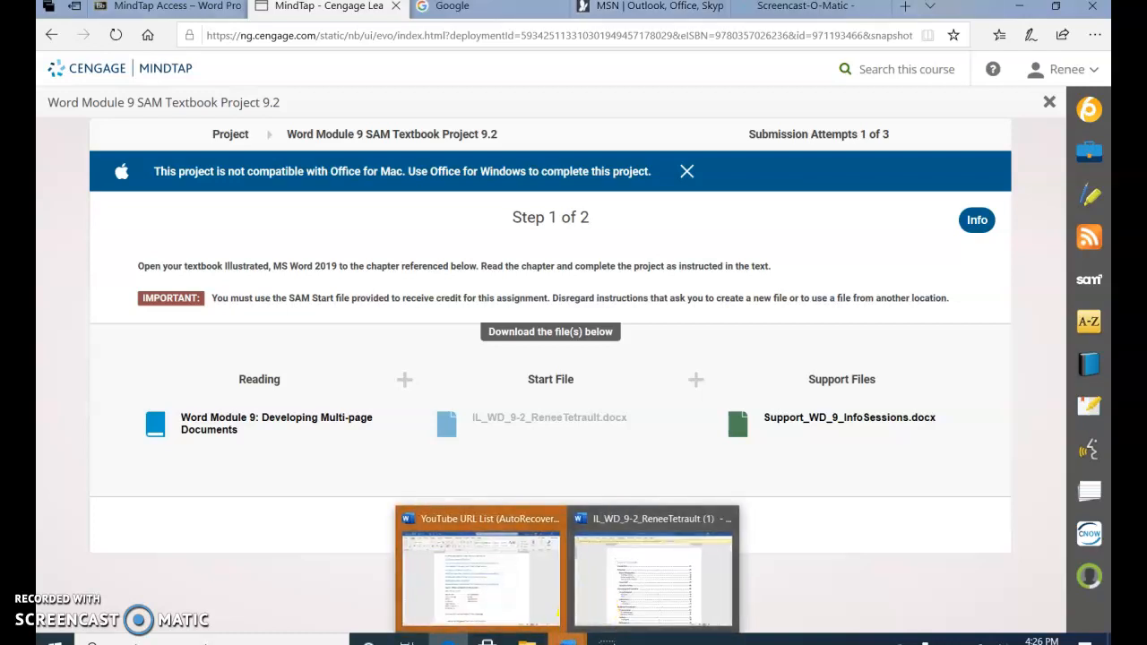
left_click(615, 610)
left_click(681, 54)
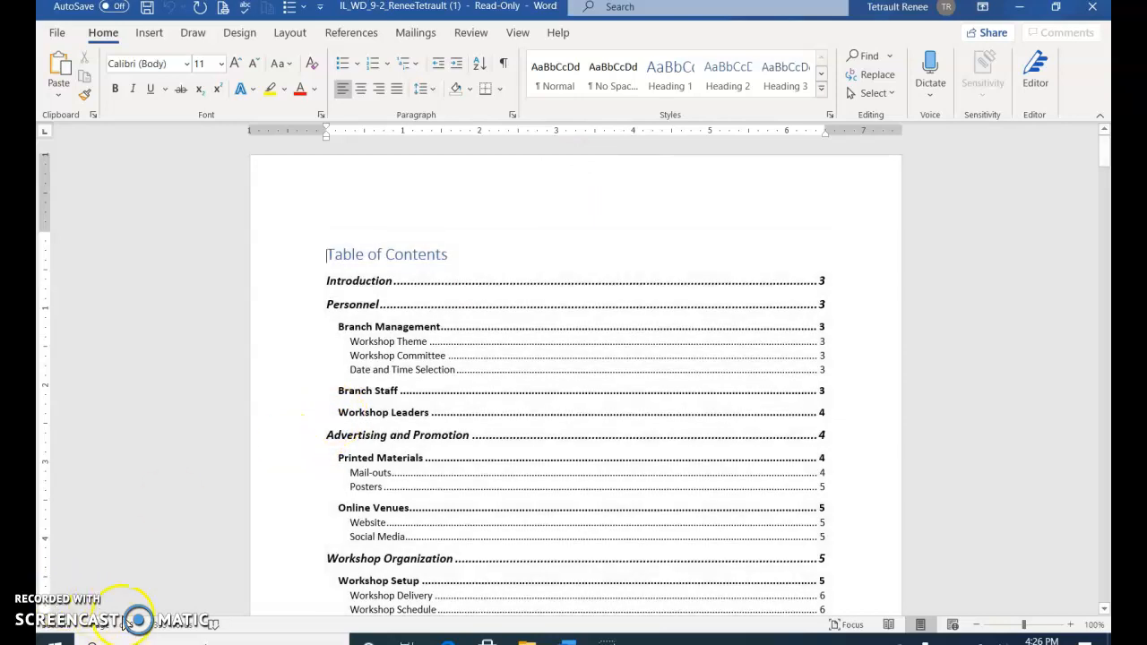
Step: Review all pages of the document in a multiple-page view, from the table of contents to the index
left_click(517, 33)
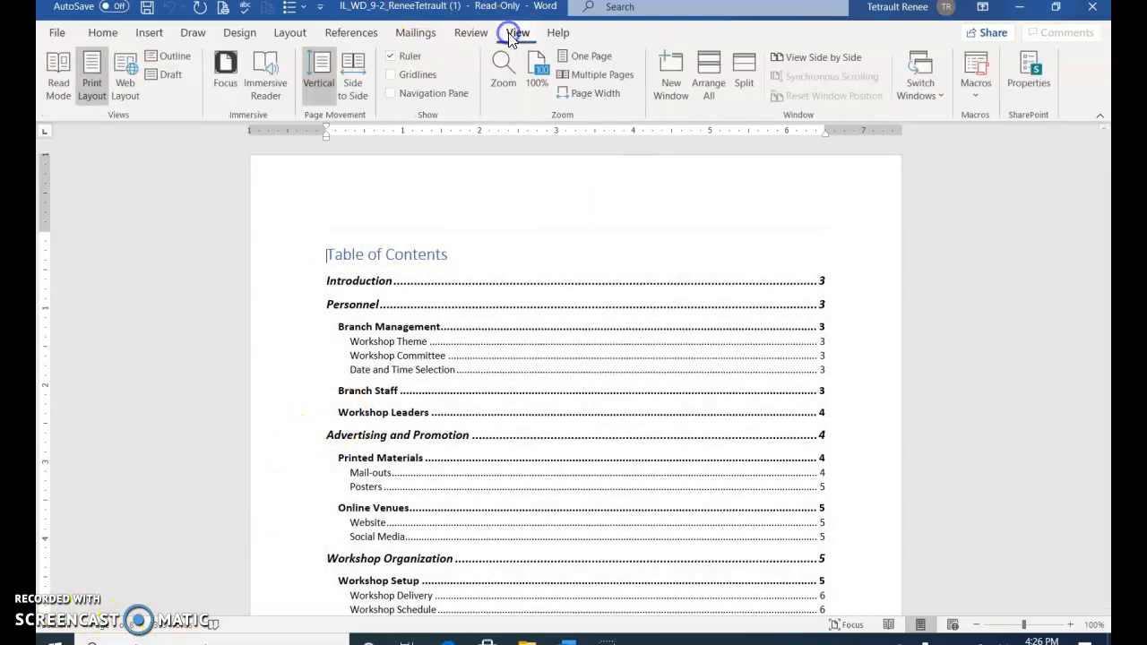
left_click(570, 74)
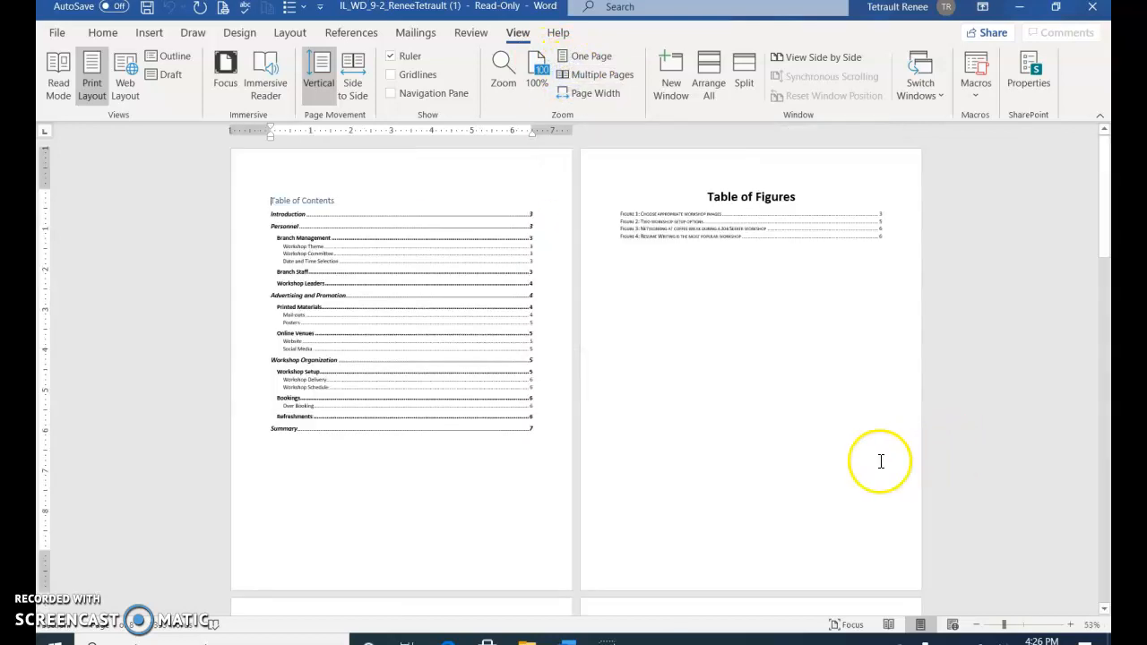
scroll(870, 460, "down", 2)
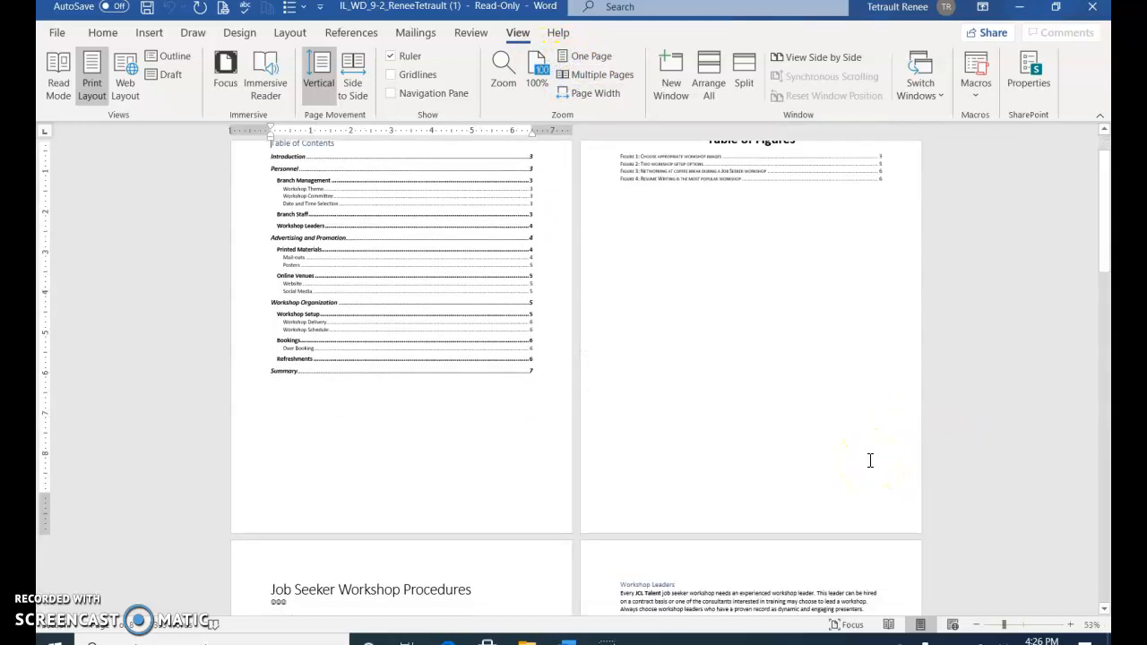
scroll(869, 460, "down", 10)
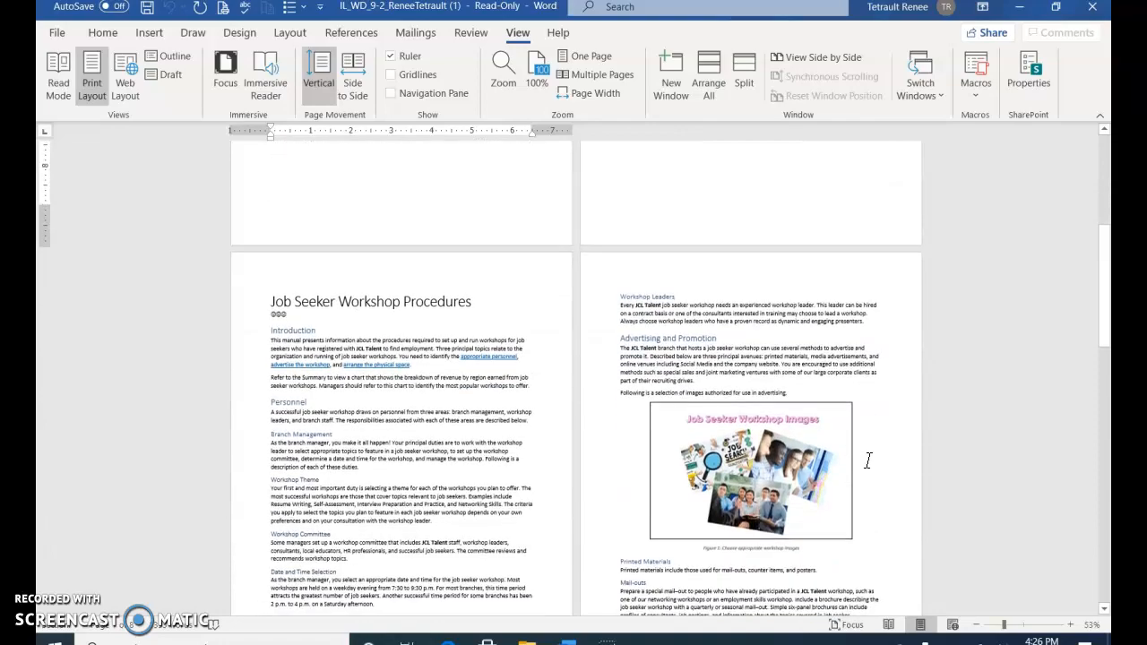
scroll(869, 461, "down", 1)
scroll(869, 460, "down", 8)
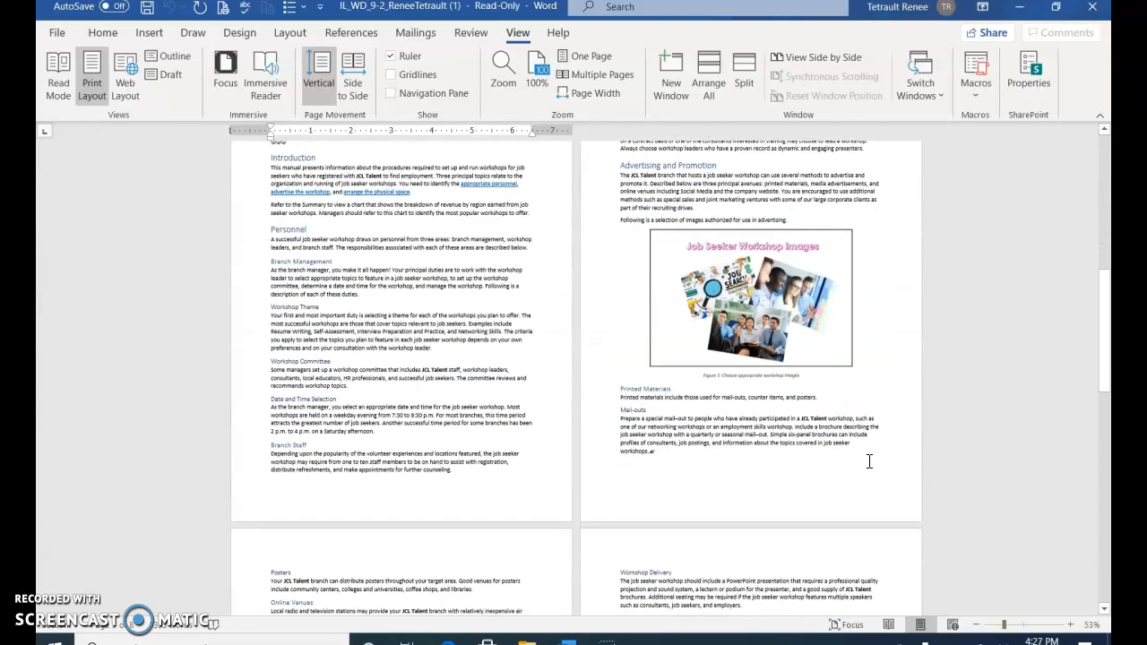
scroll(869, 461, "down", 8)
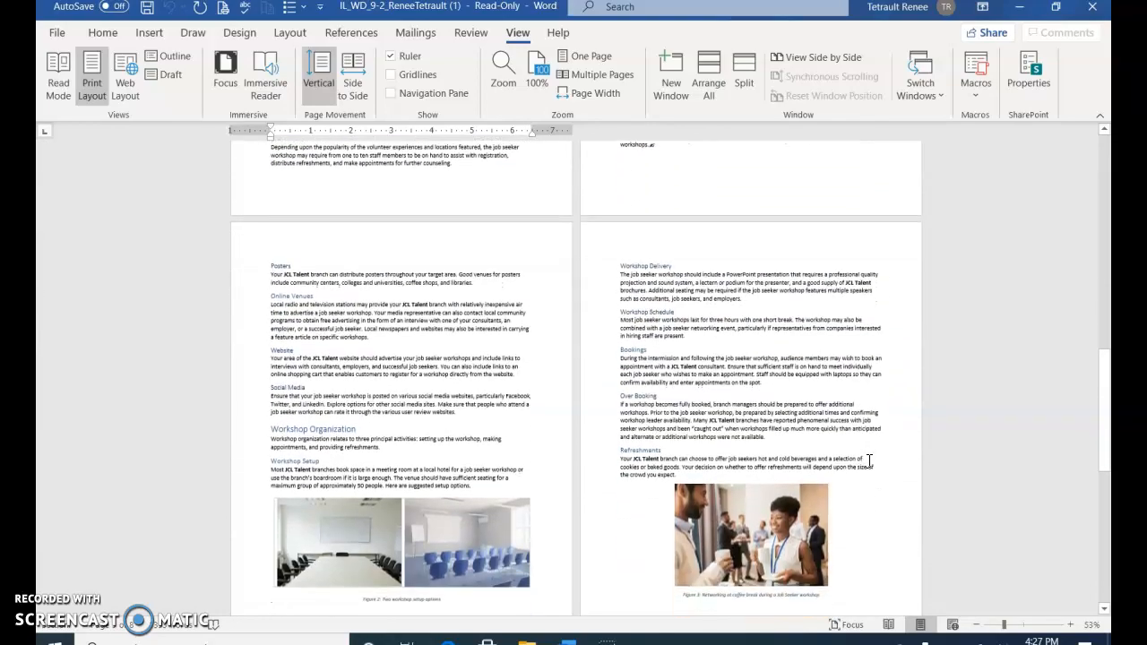
scroll(869, 461, "down", 7)
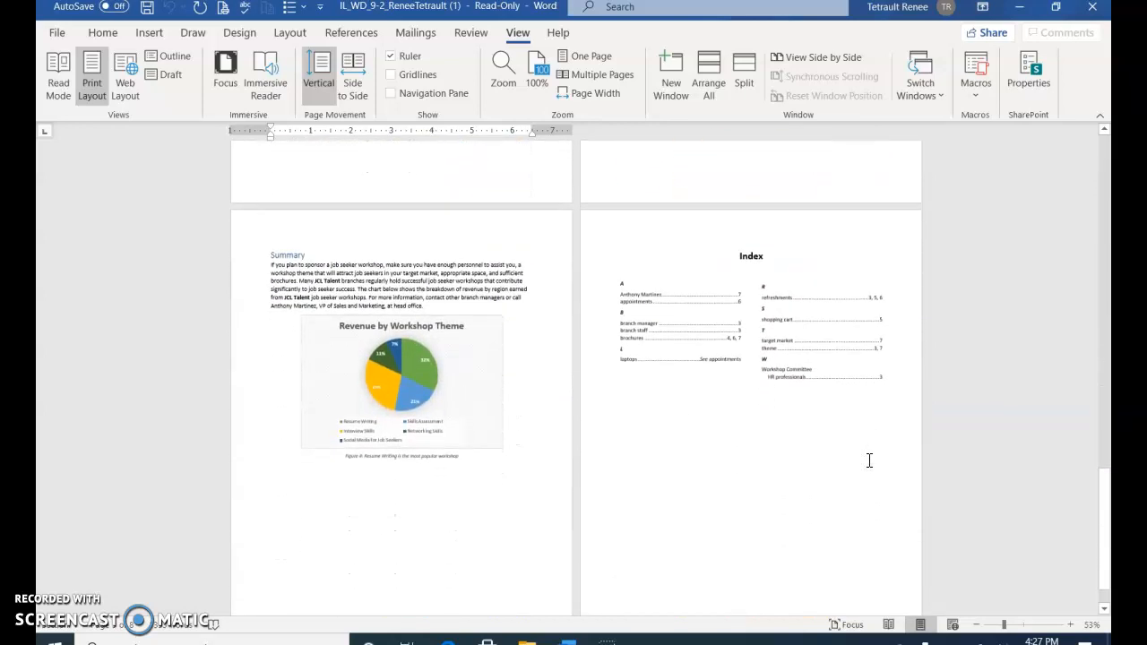
scroll(849, 376, "down", 2)
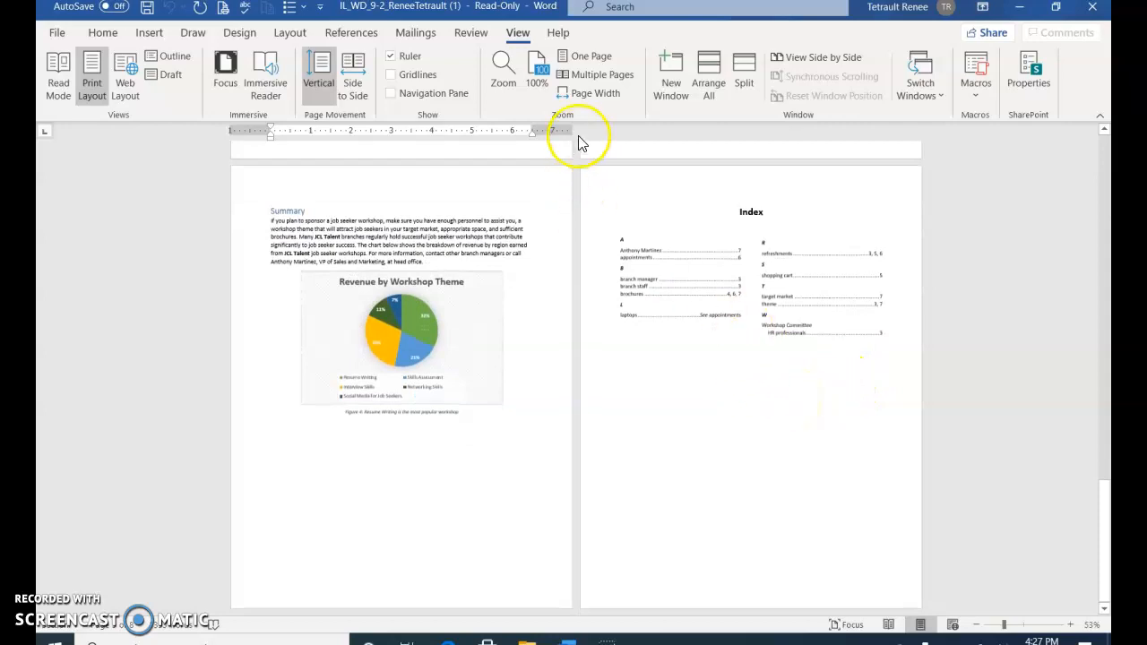
Step: Return to 100% zoom at the start of the document and show the formatting marks
left_click(589, 55)
left_click(537, 76)
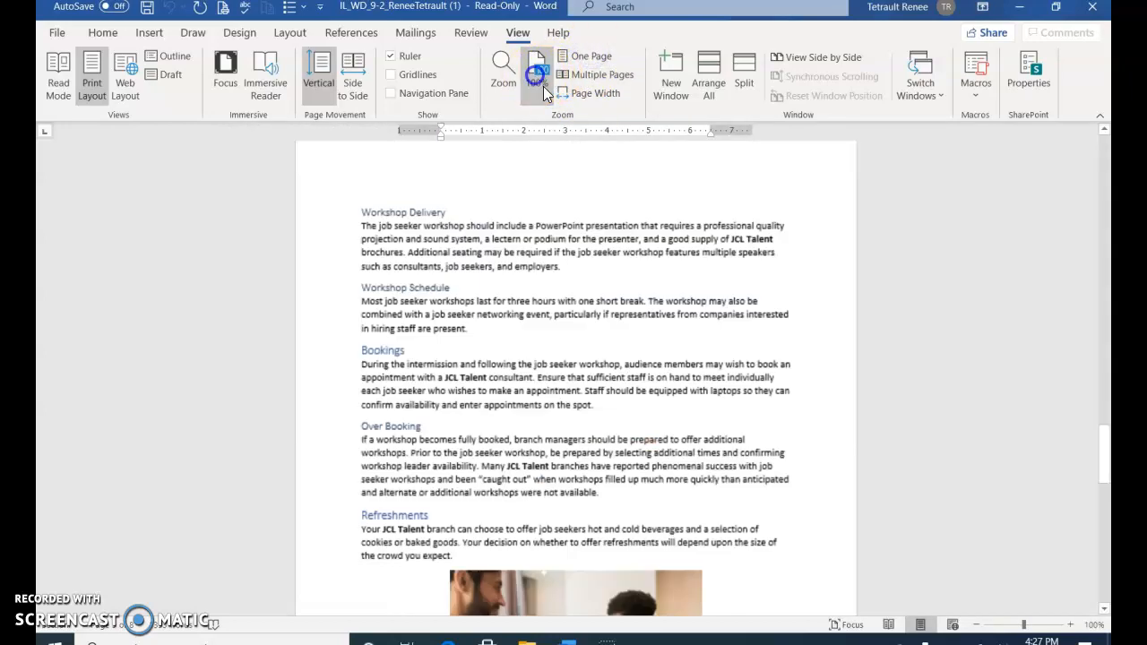
left_click(525, 324)
key("ctrl+Home")
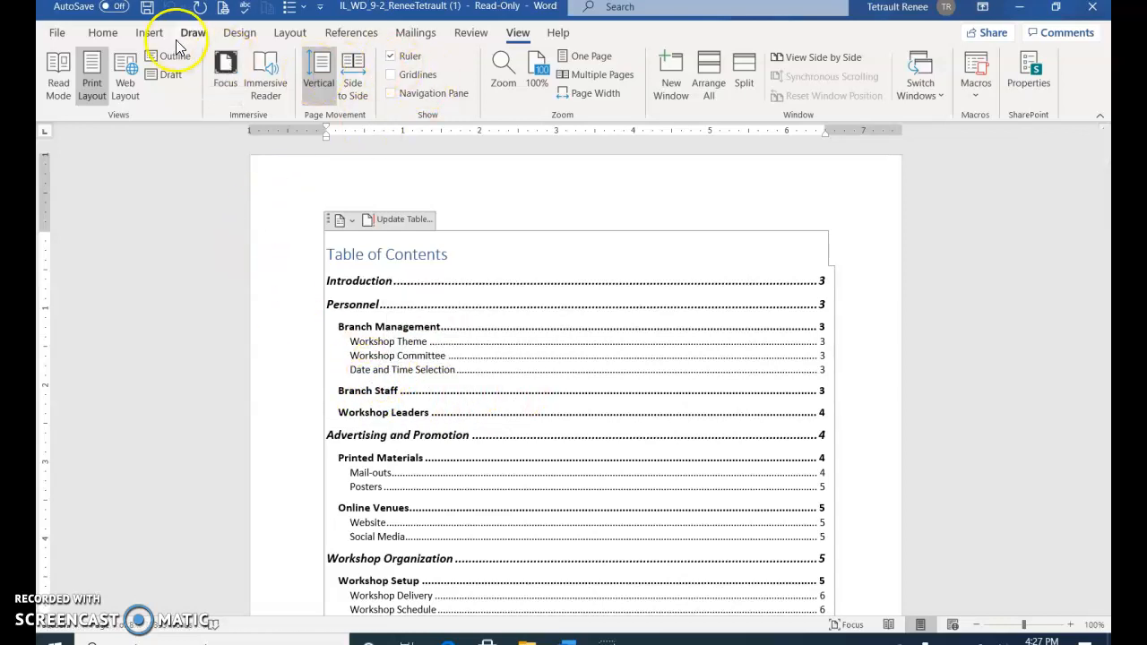
left_click(104, 37)
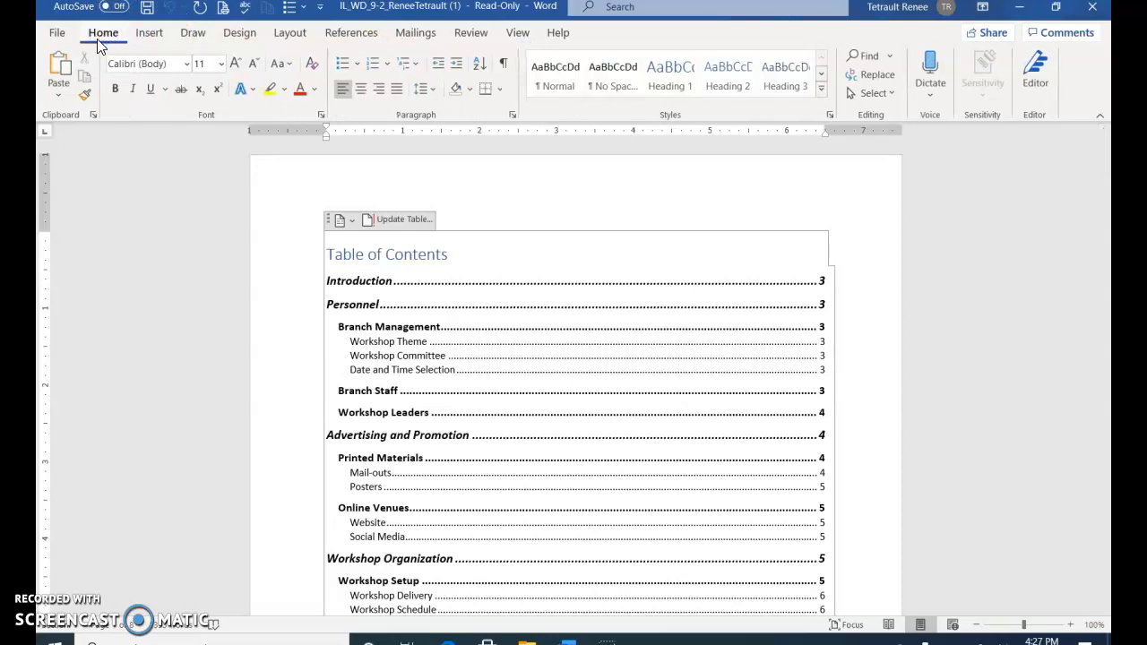
left_click(505, 66)
Step: Replace the page break below the table of figures with an Odd Page section break and delete the leftover blank paragraph
scroll(501, 179, "down", 4)
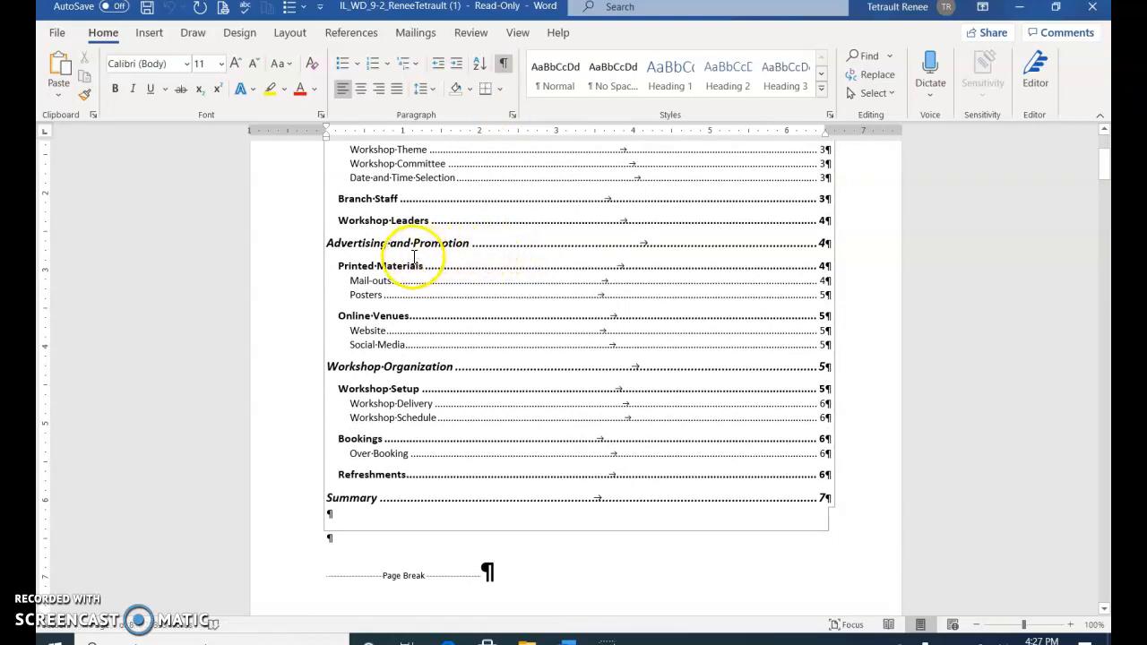
scroll(425, 260, "down", 7)
scroll(439, 305, "down", 7)
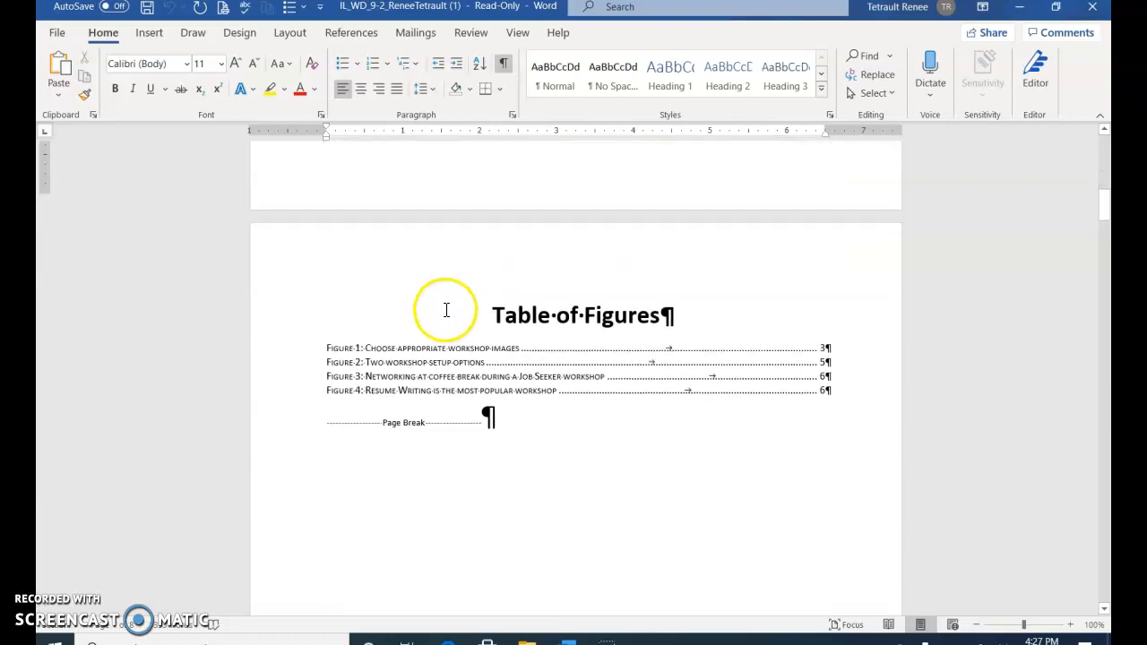
left_click(328, 367)
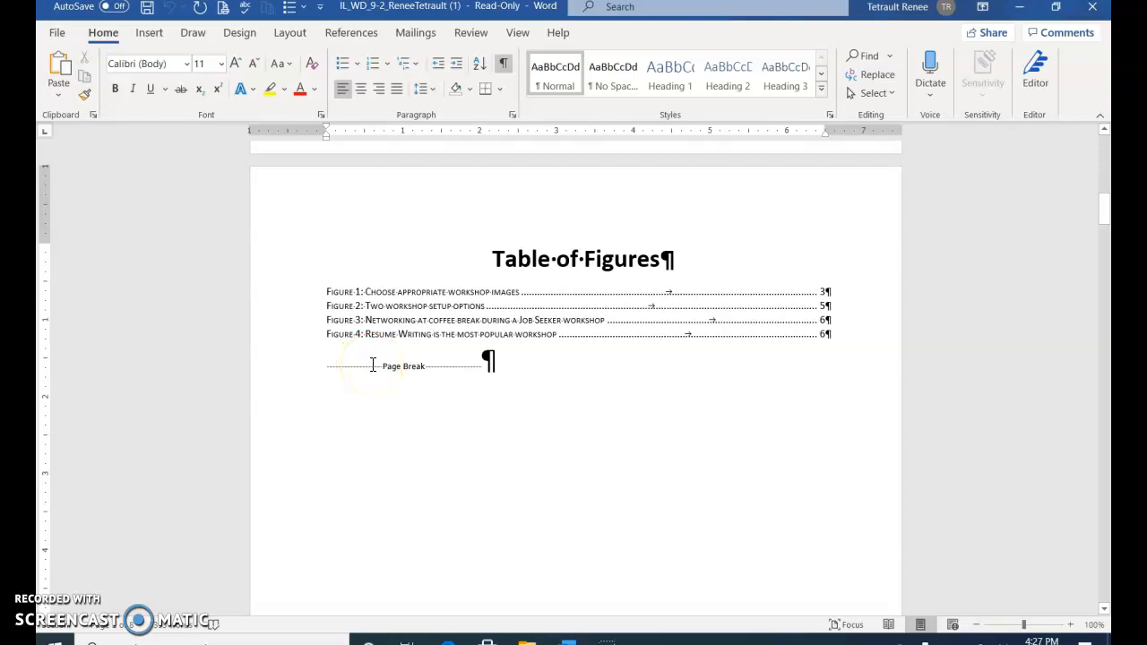
left_click(331, 370)
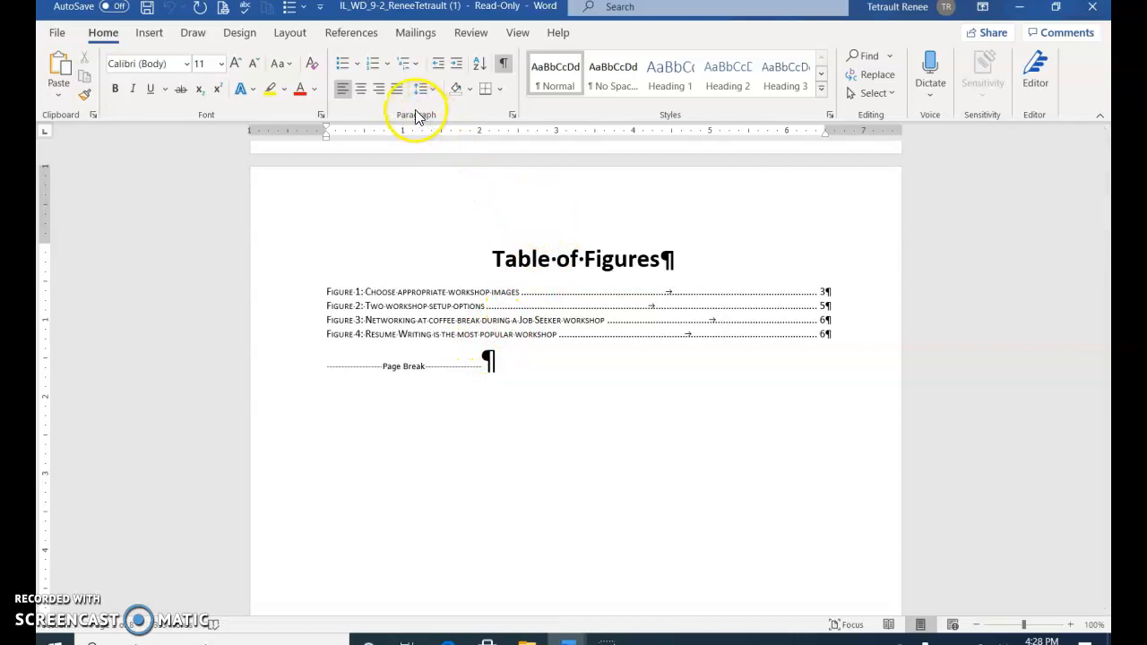
left_click(289, 34)
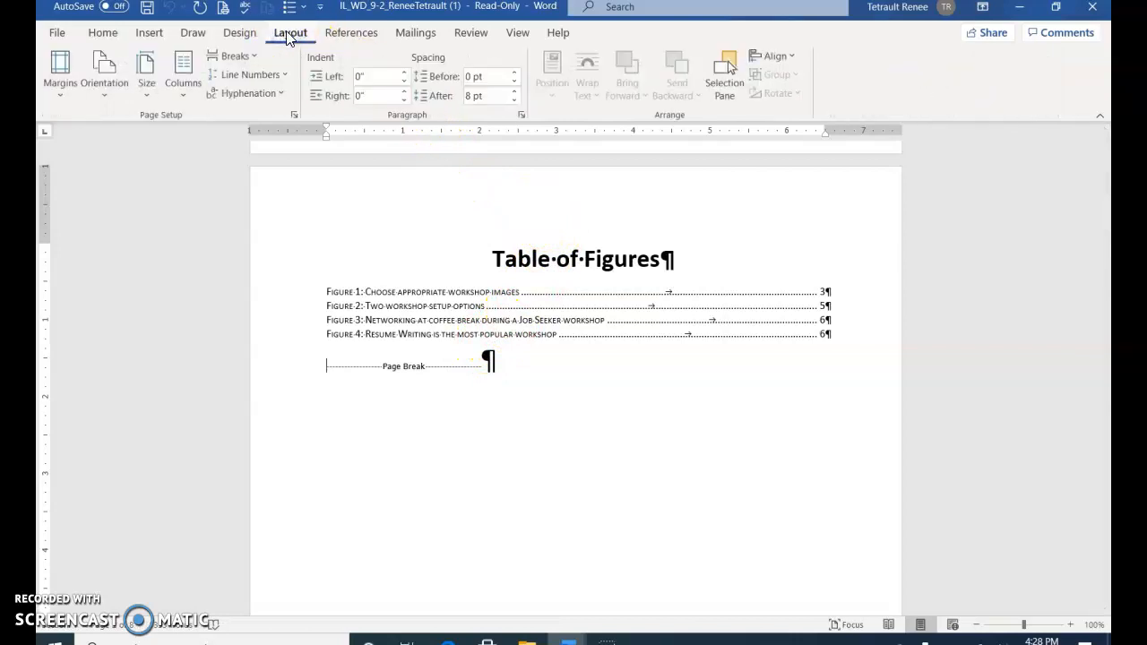
left_click(248, 58)
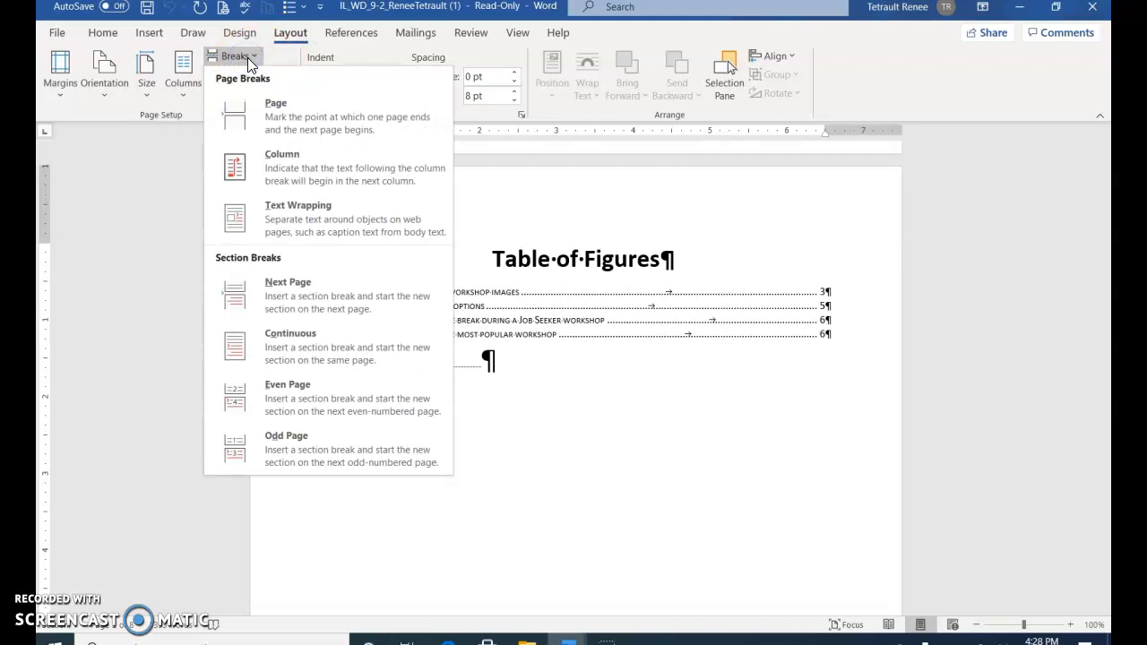
left_click(322, 451)
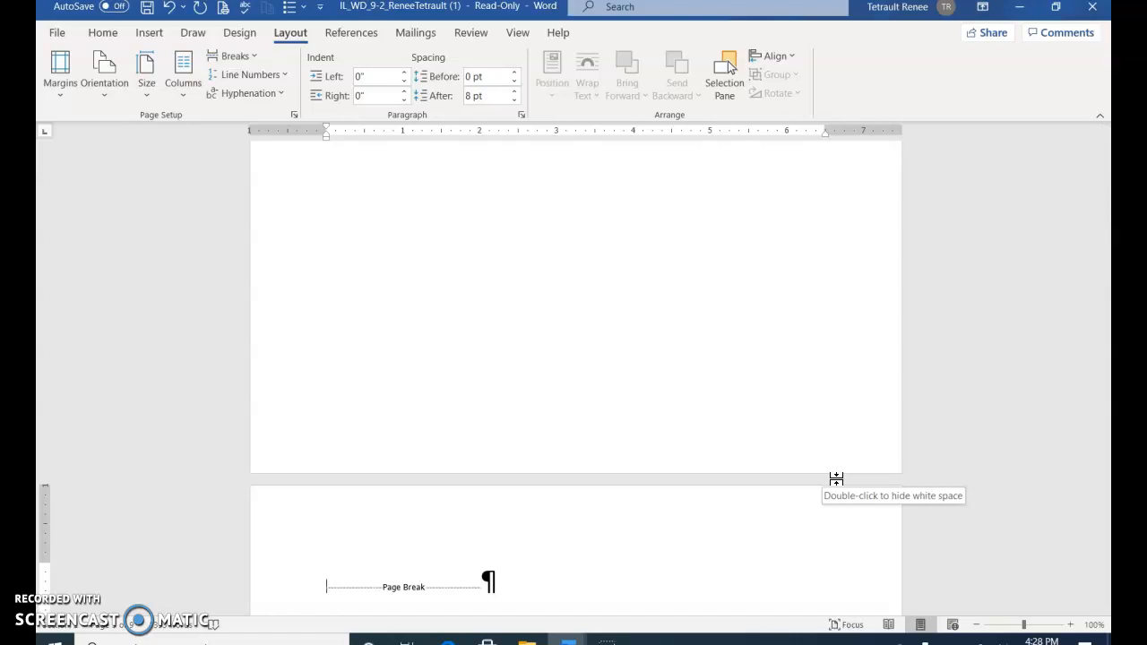
key("Delete")
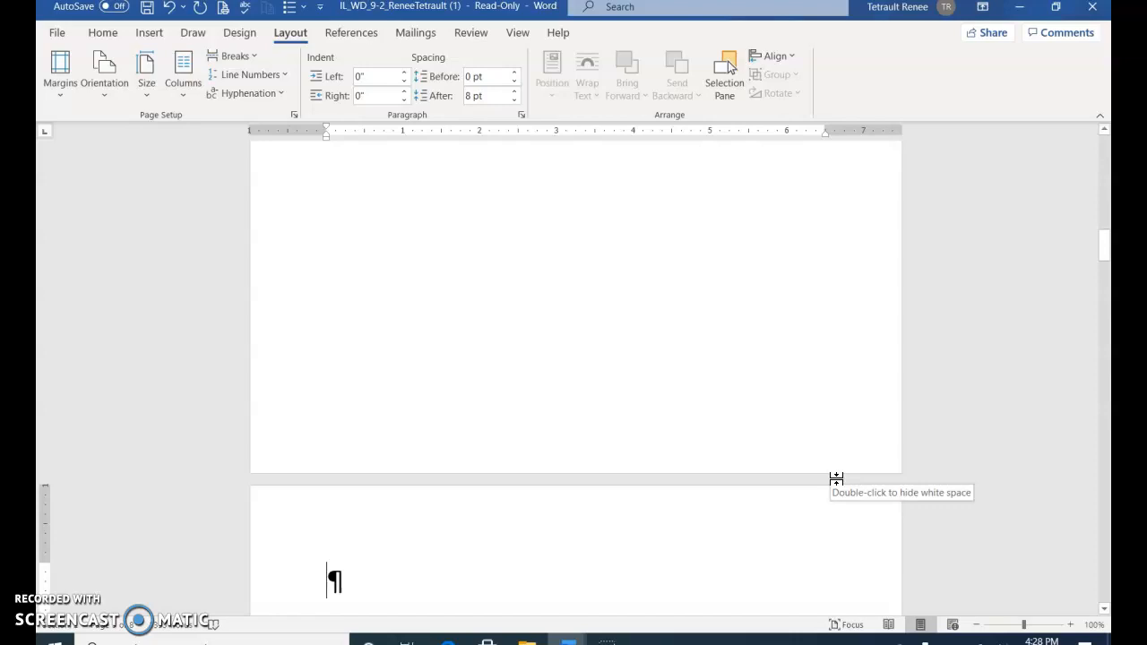
key("Delete")
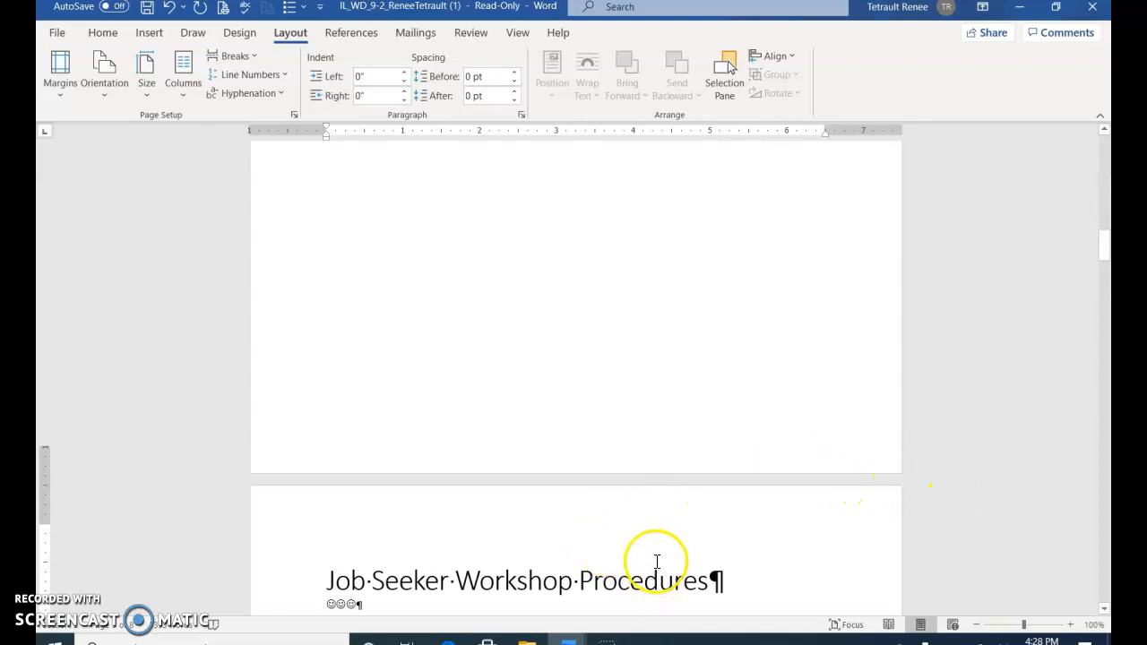
Step: Add a blank paragraph between the Figure 4 caption in the Summary and the page break below it
scroll(655, 566, "down", 3)
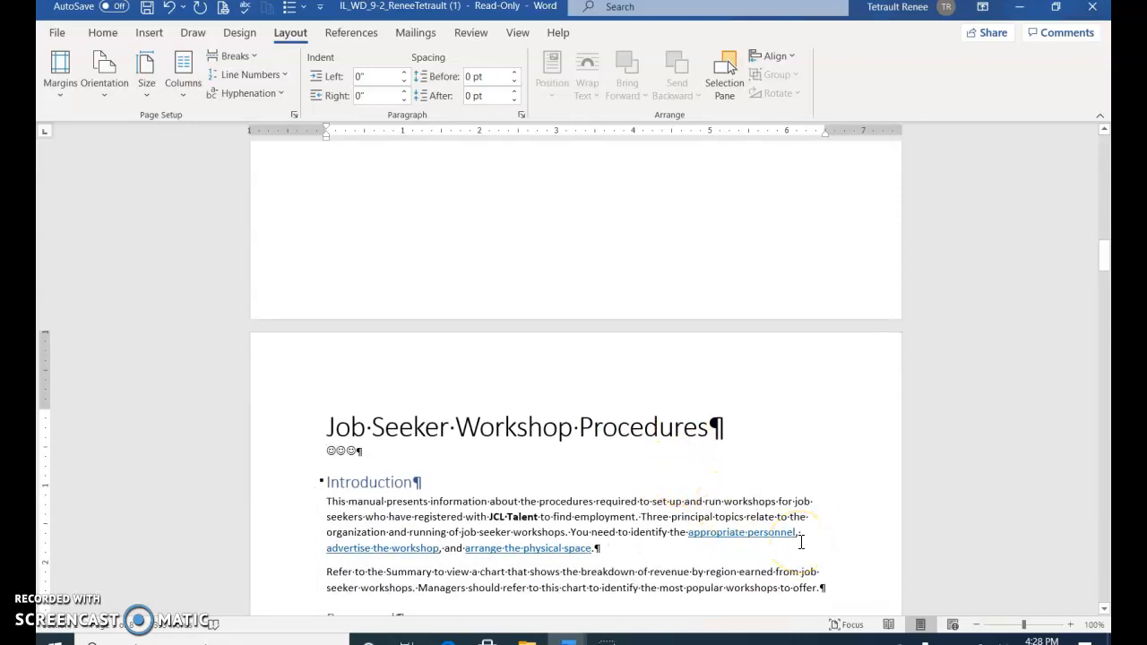
scroll(541, 443, "down", 12)
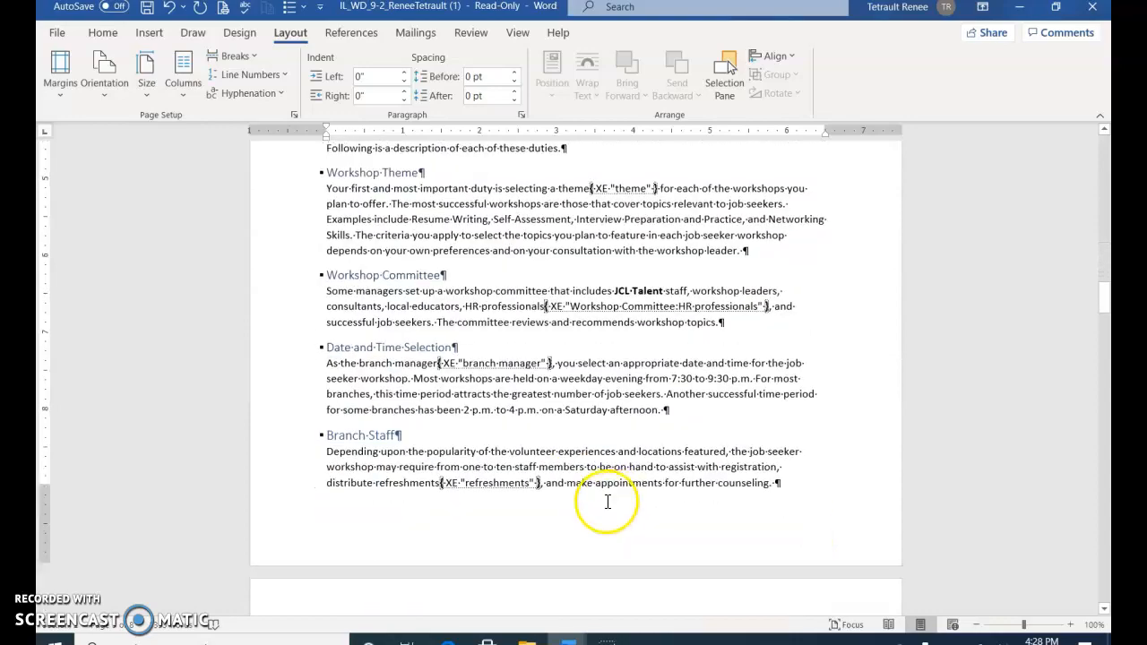
scroll(607, 503, "down", 20)
scroll(648, 538, "down", 15)
scroll(594, 574, "down", 20)
scroll(440, 576, "down", 3)
left_click(411, 413)
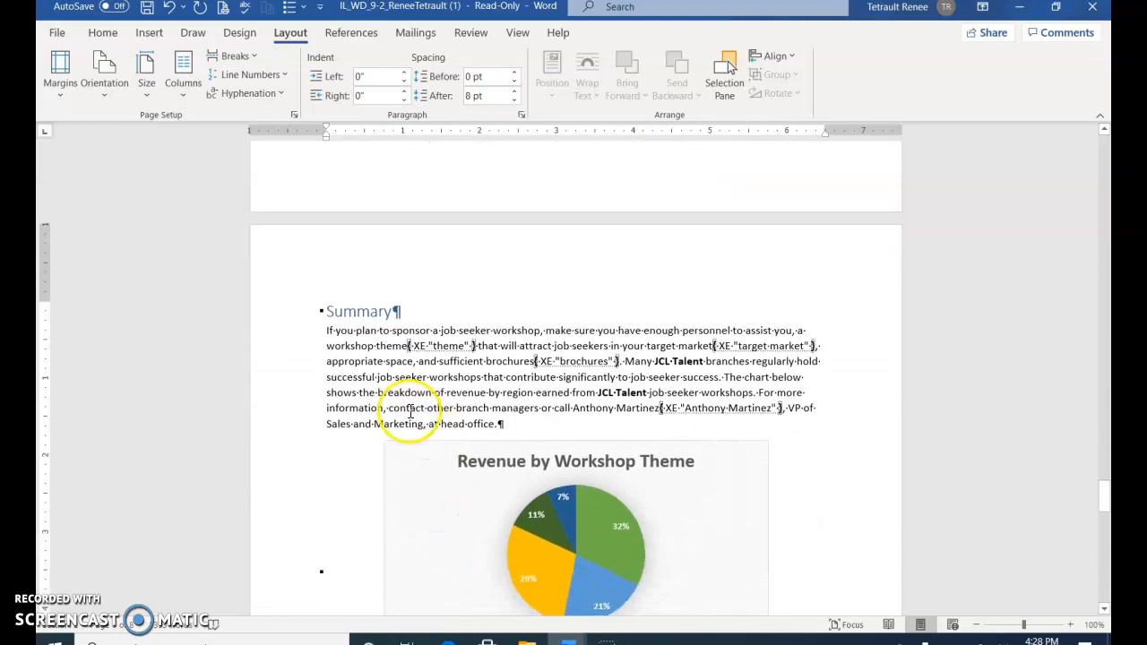
scroll(421, 421, "down", 3)
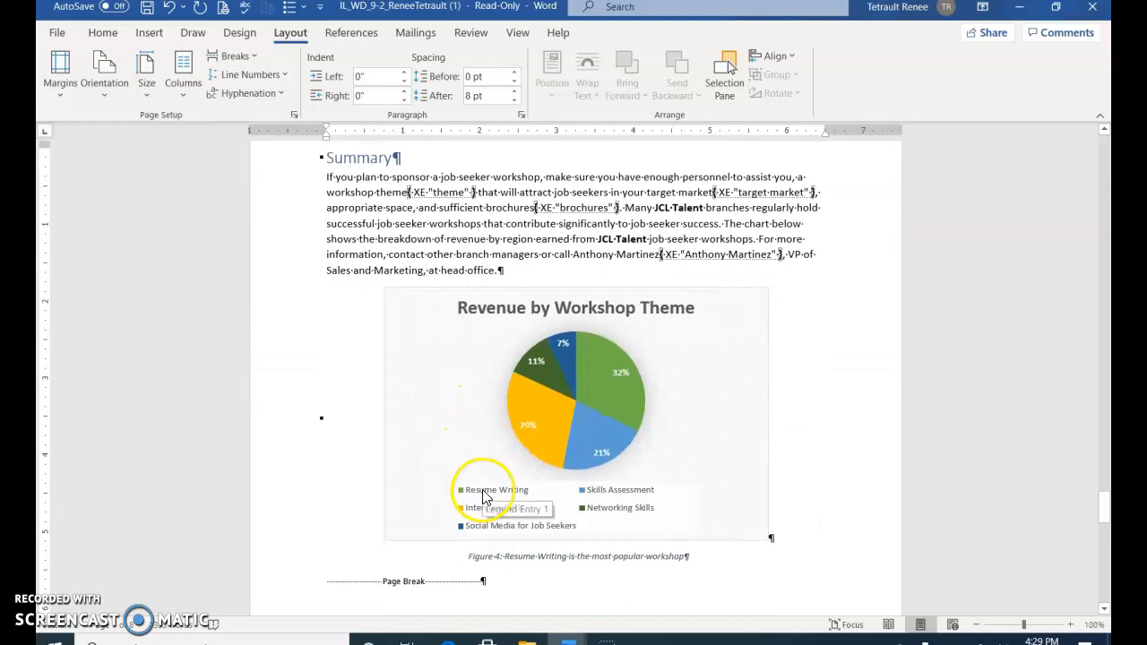
scroll(340, 597, "down", 2)
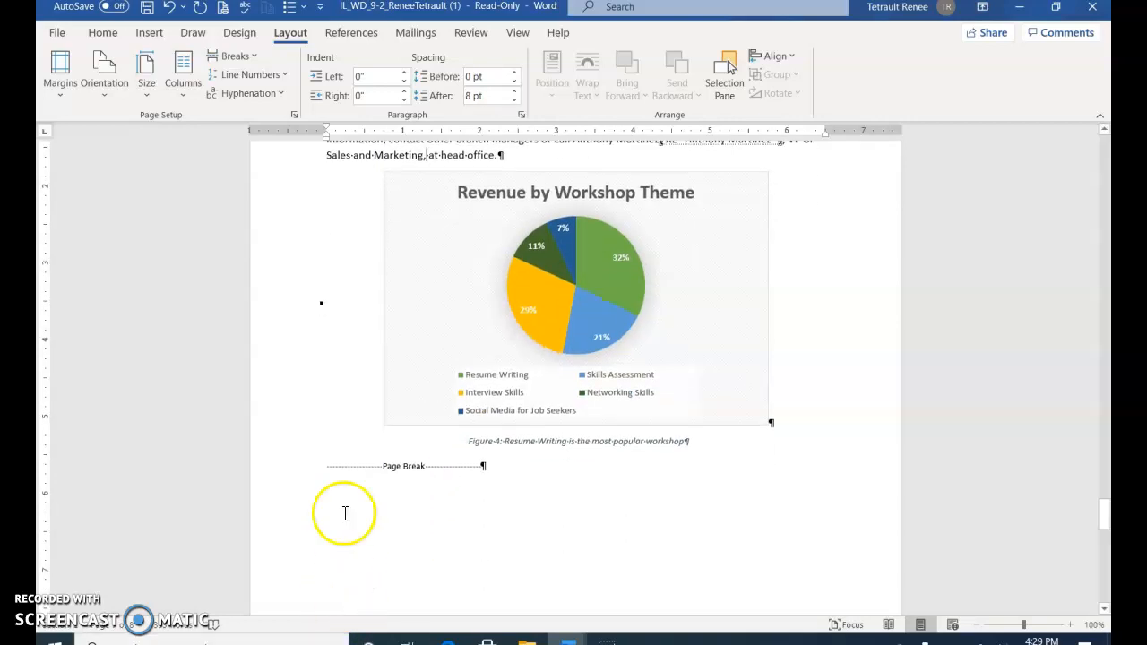
left_click(324, 466)
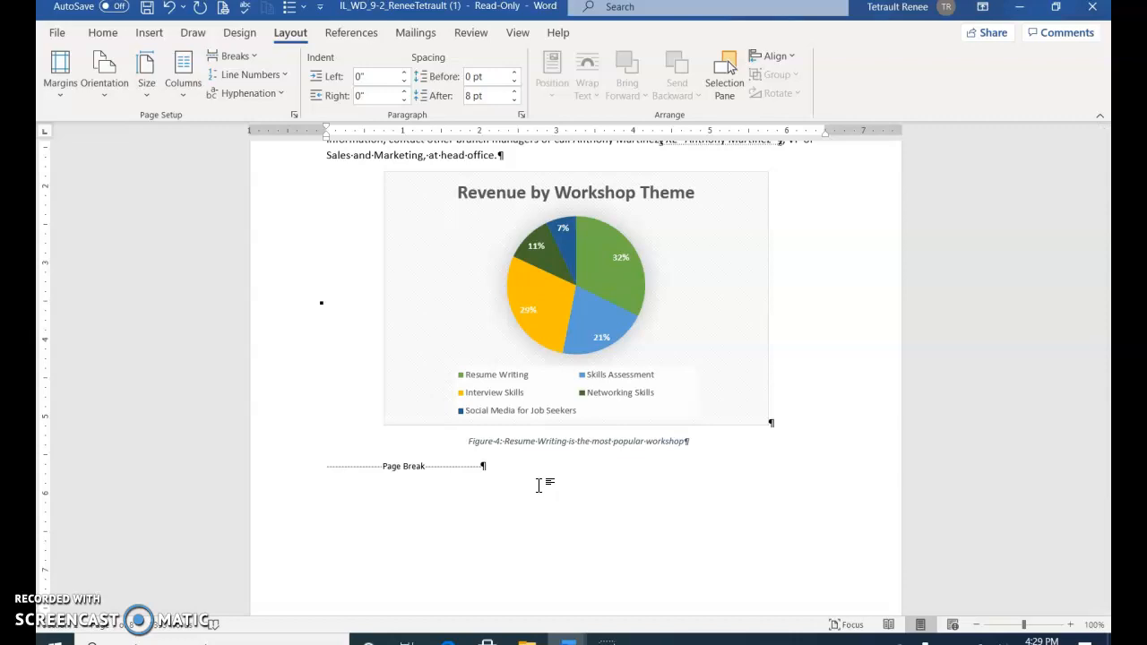
key("Return")
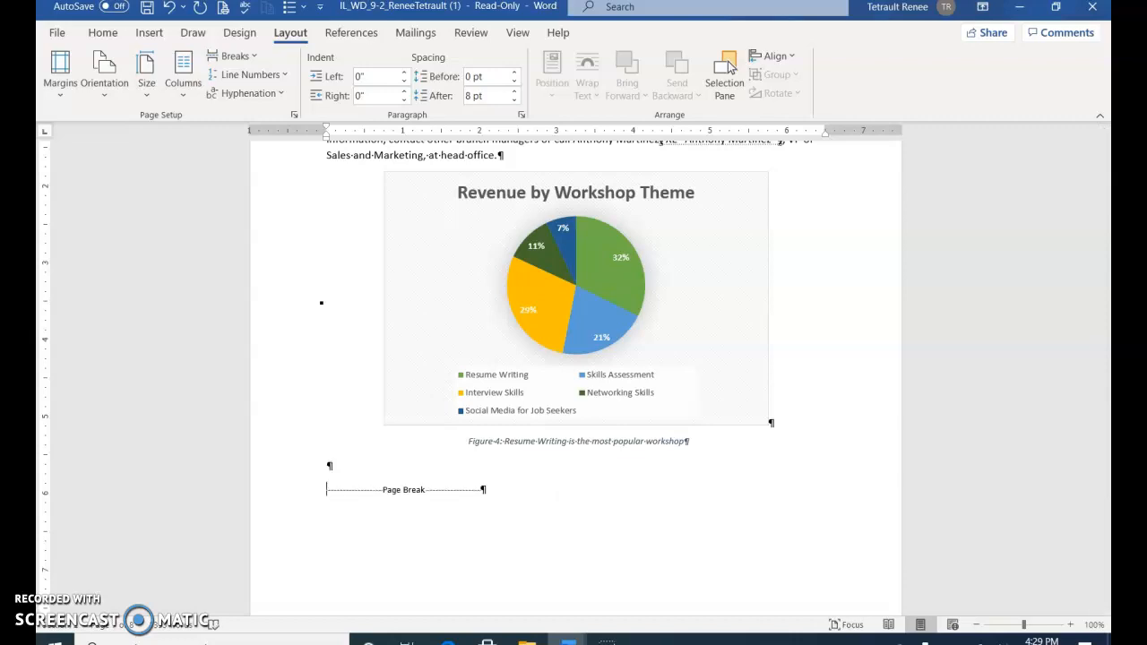
Step: Replace the page break before the Index with an Even Page section break and delete the blank paragraph above the Index heading
left_click(555, 464)
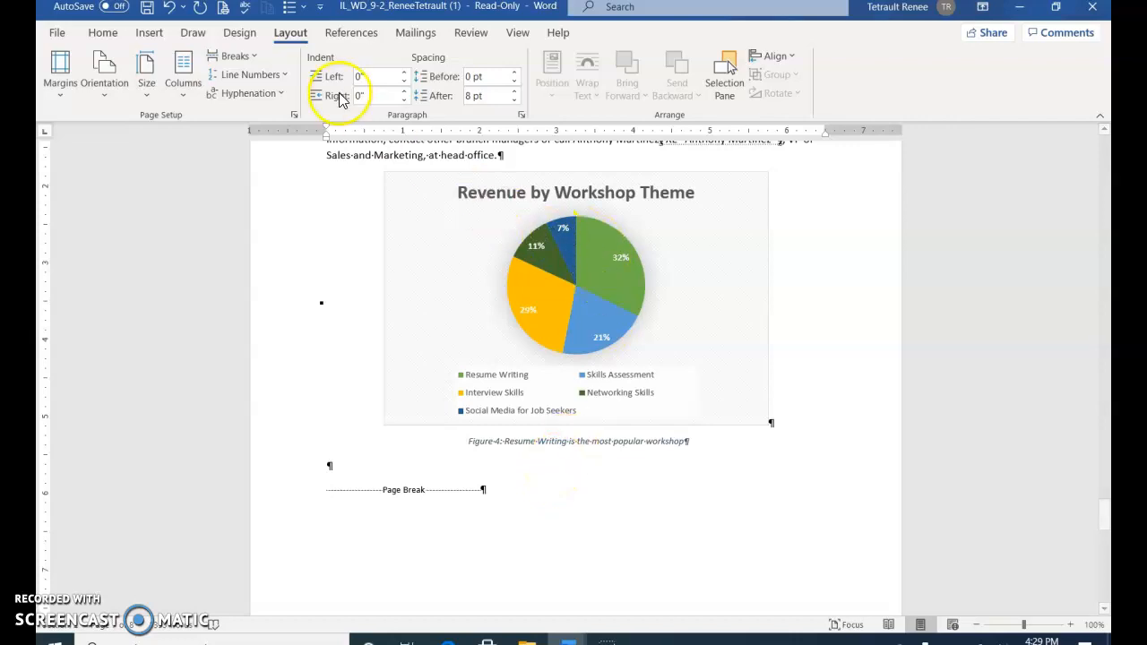
left_click(234, 56)
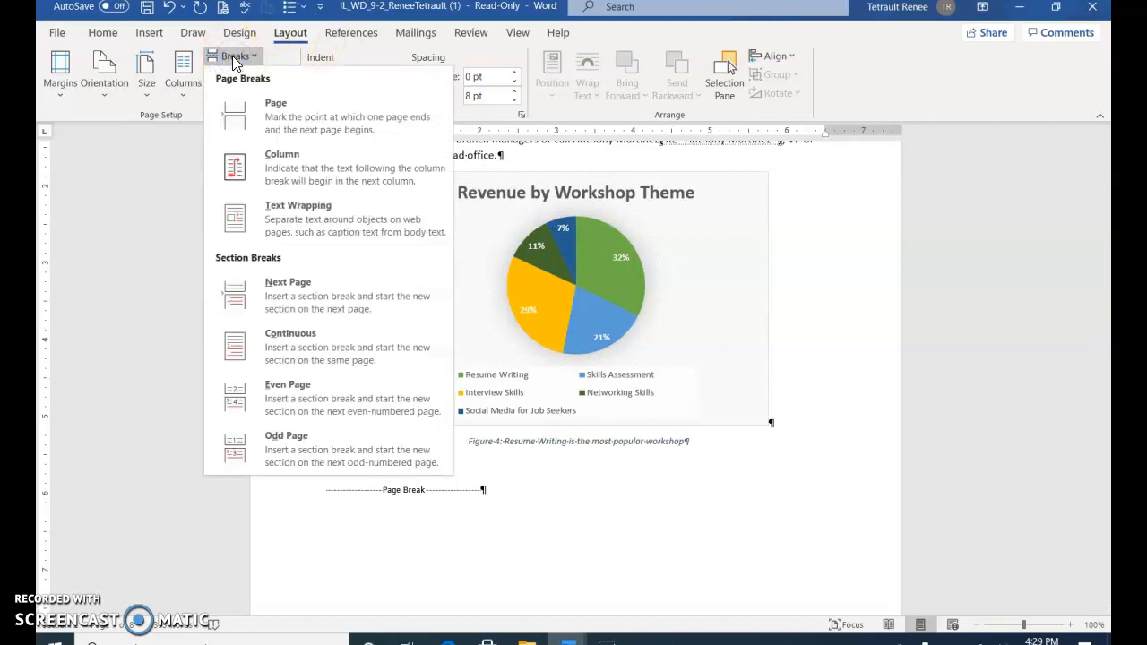
left_click(330, 397)
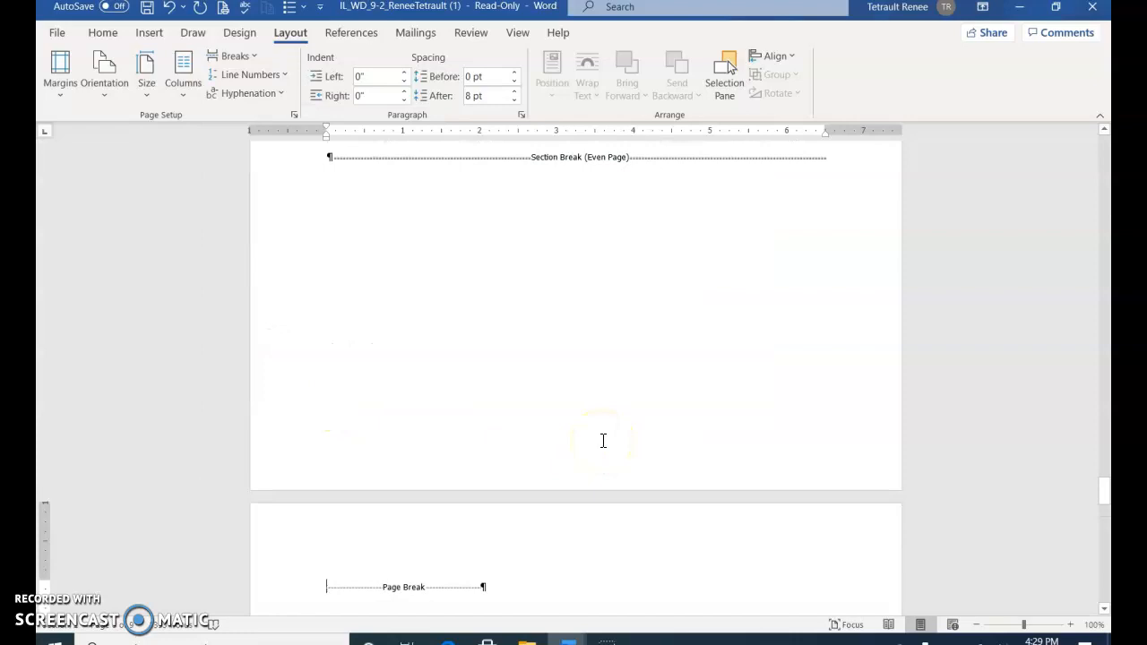
key("Delete")
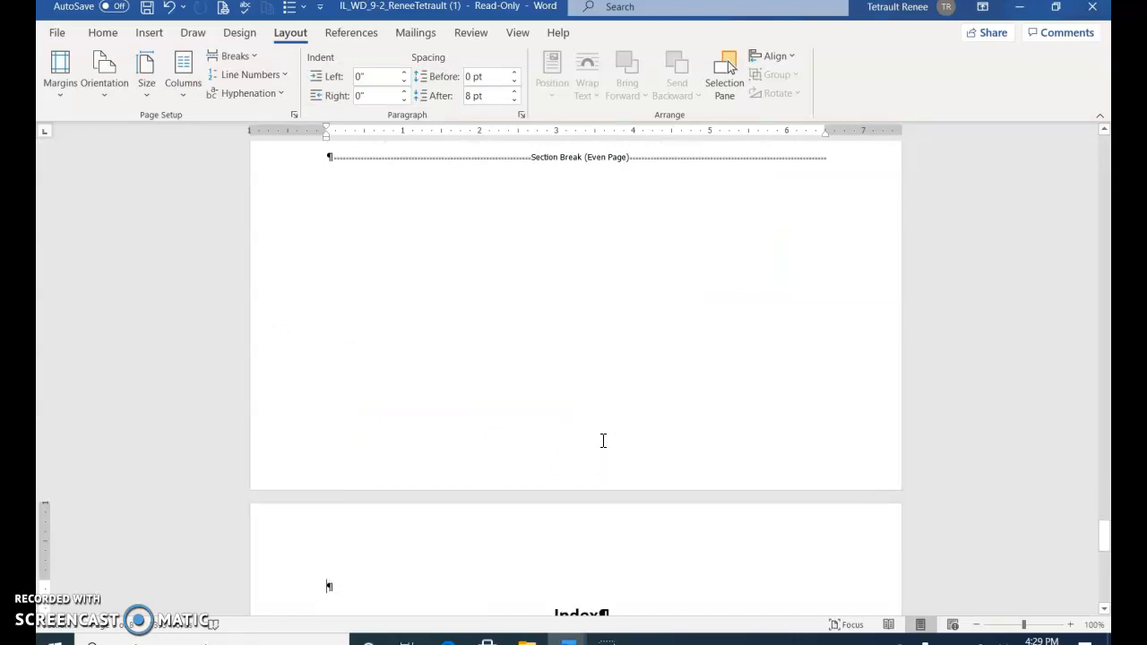
key("Delete")
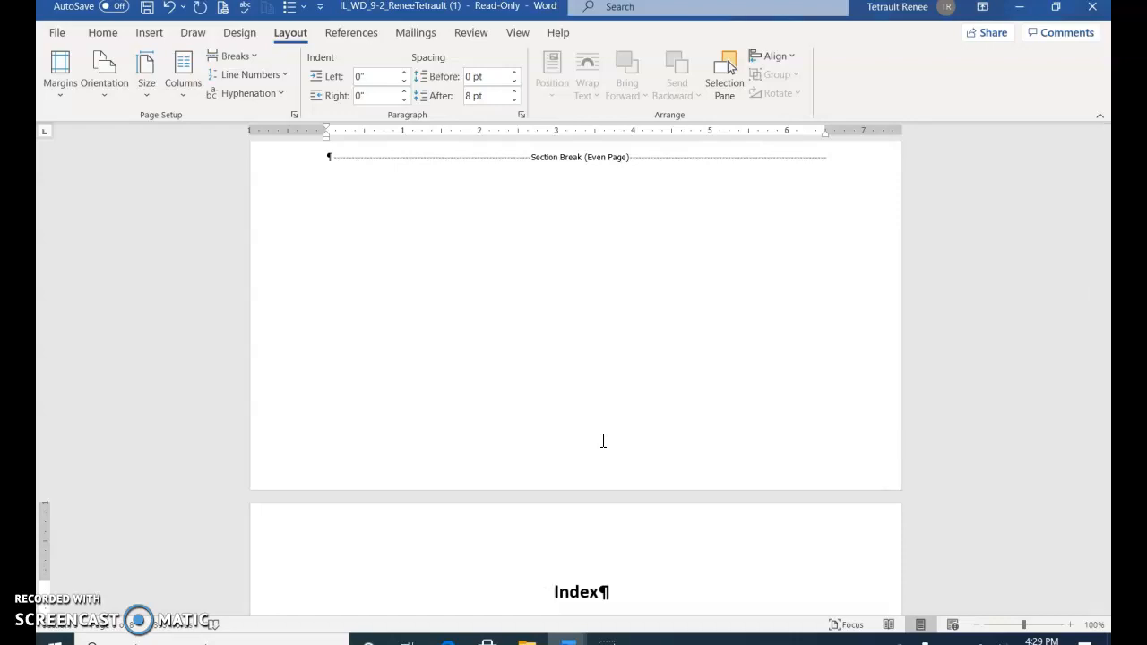
Step: Insert a Blank (Three Columns) footer from the start of the document and enable different odd and even pages
left_click(625, 425)
scroll(625, 424, "up", 4)
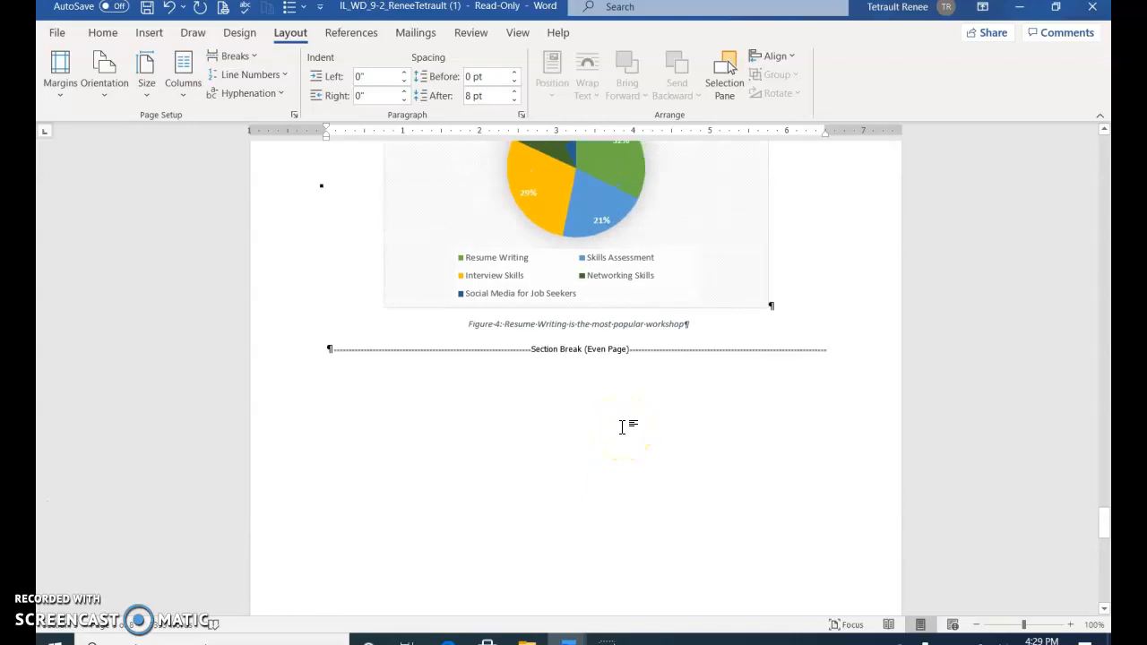
left_click(621, 368)
key("ctrl+Home")
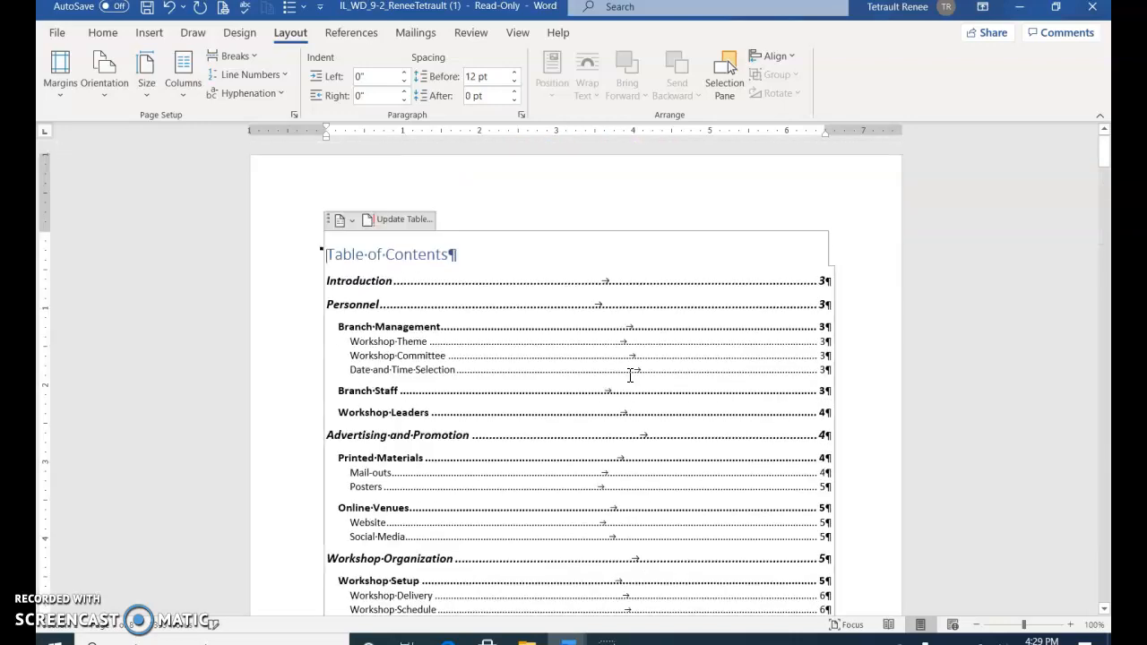
left_click(149, 36)
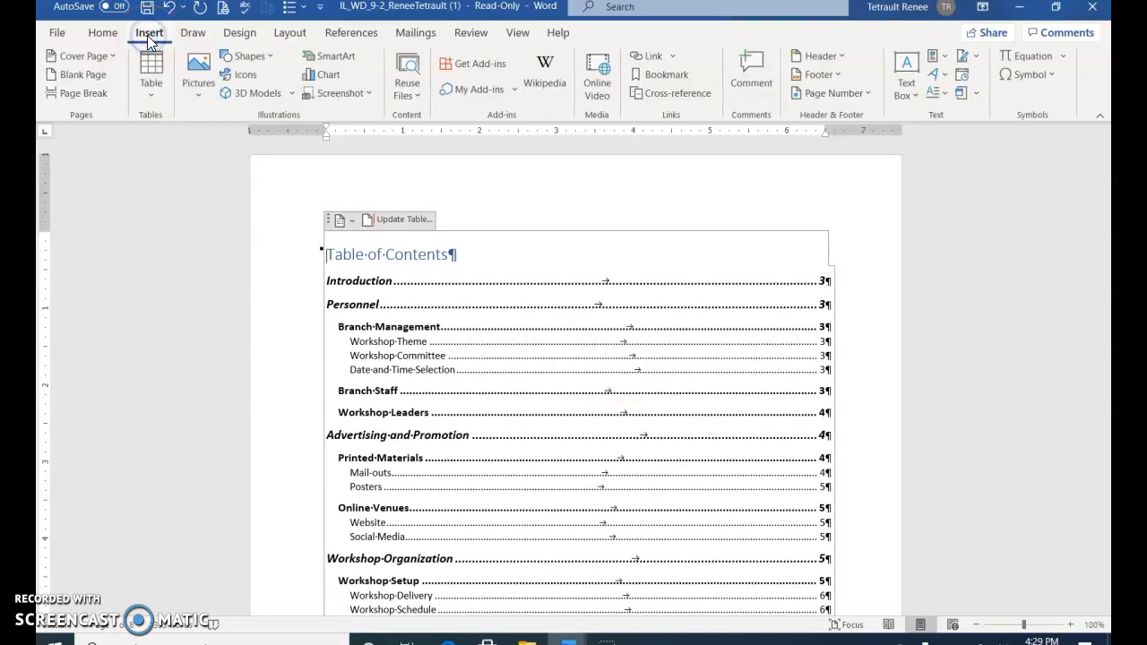
left_click(806, 74)
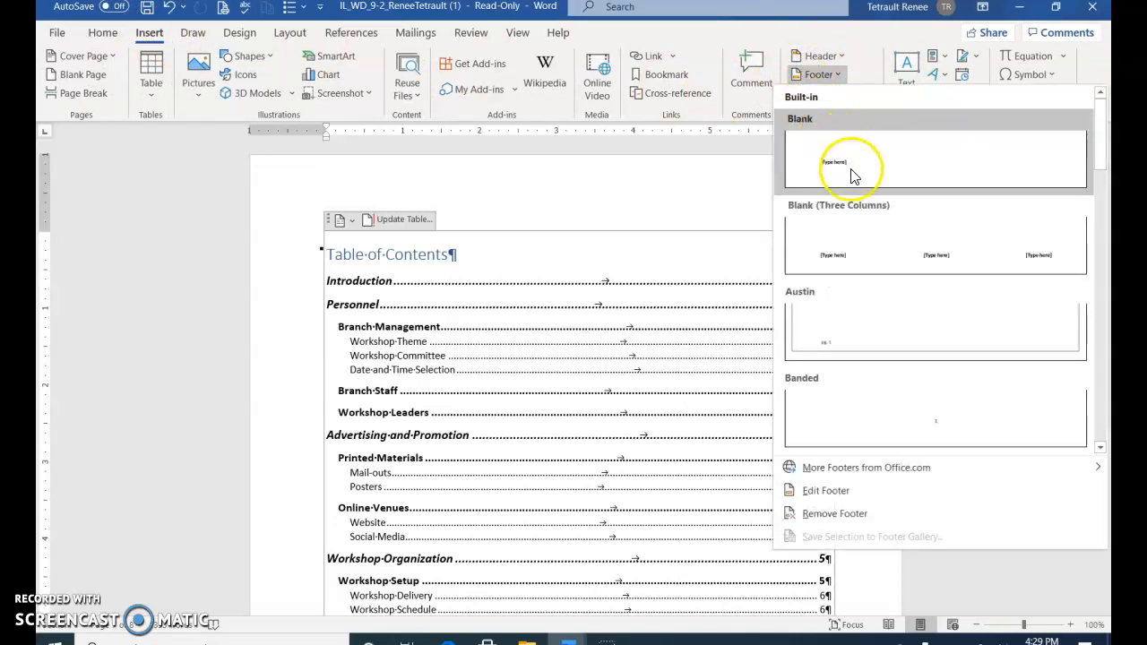
left_click(882, 258)
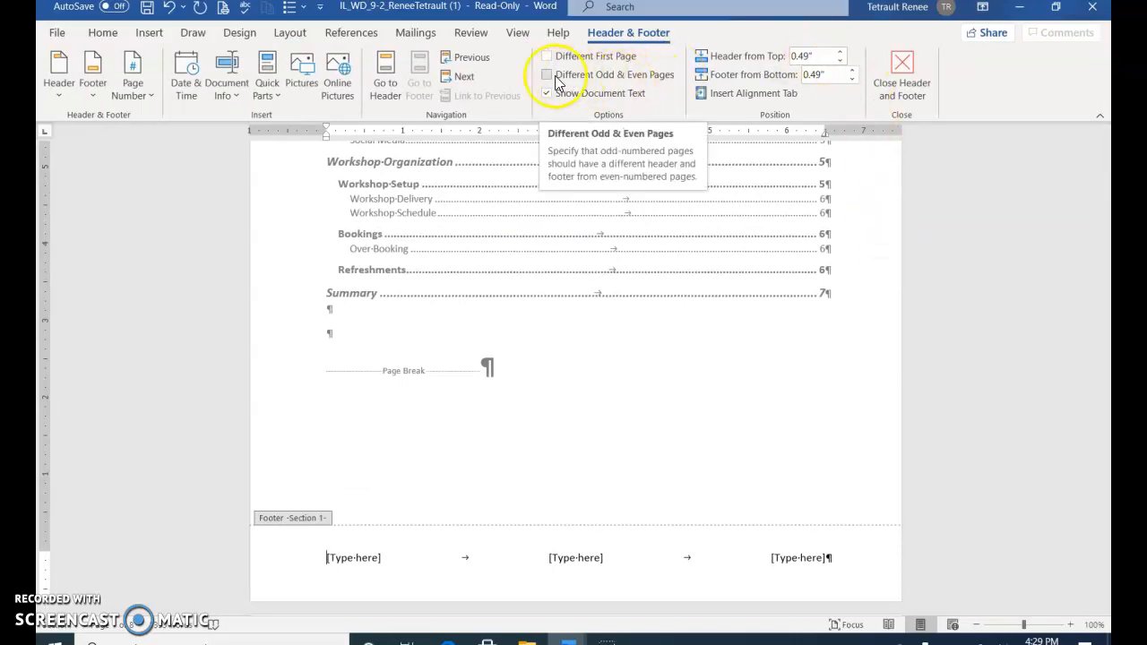
left_click(549, 76)
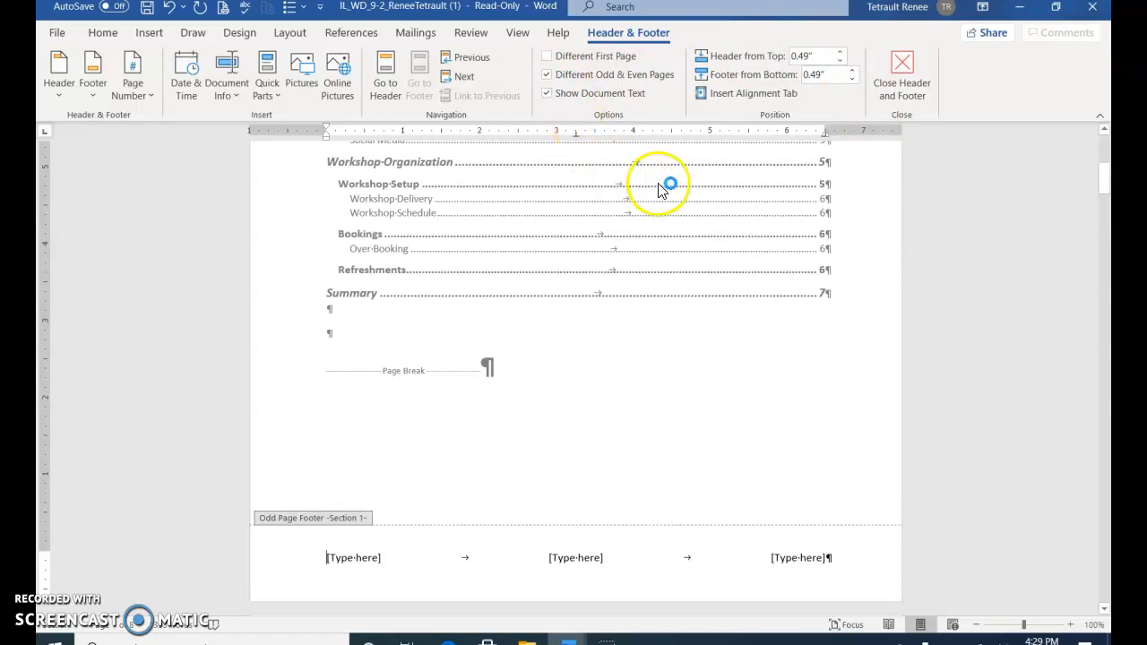
Step: Replace all three placeholders in the Section 1 odd page footer with the student's full name, aligned left
left_click(332, 557)
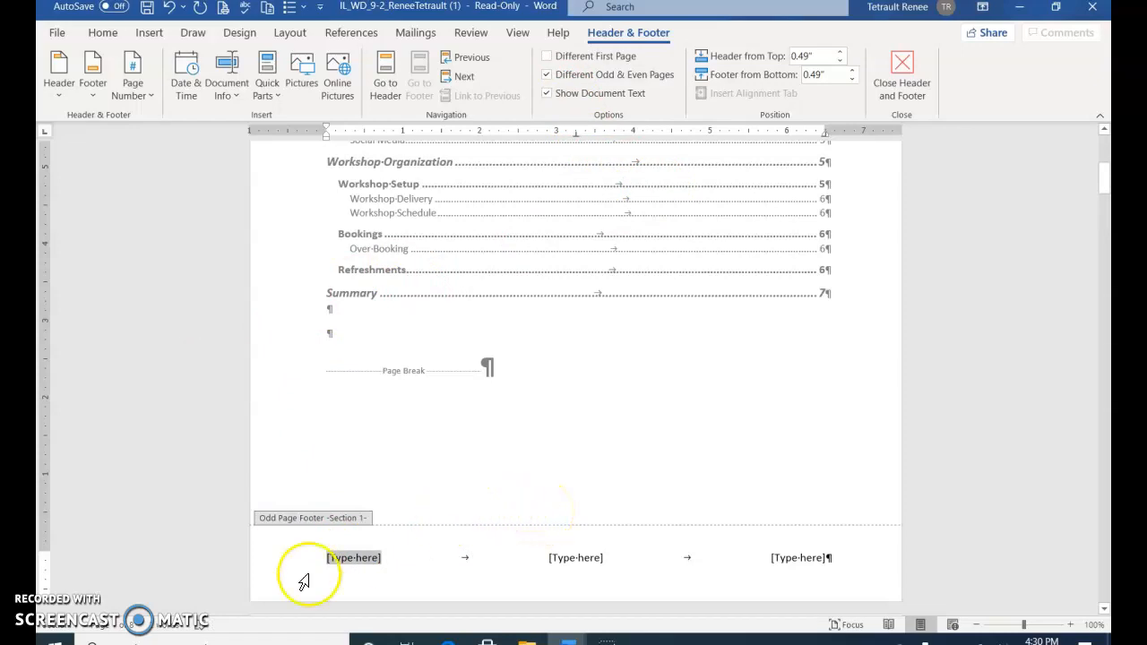
left_click(256, 559)
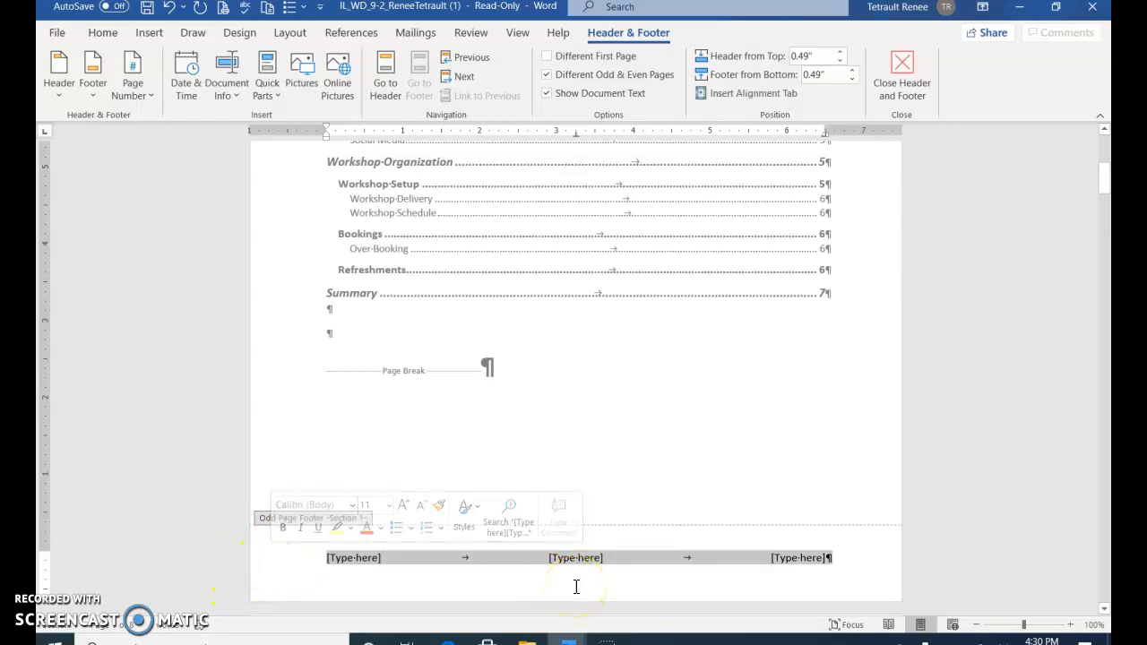
key("Delete")
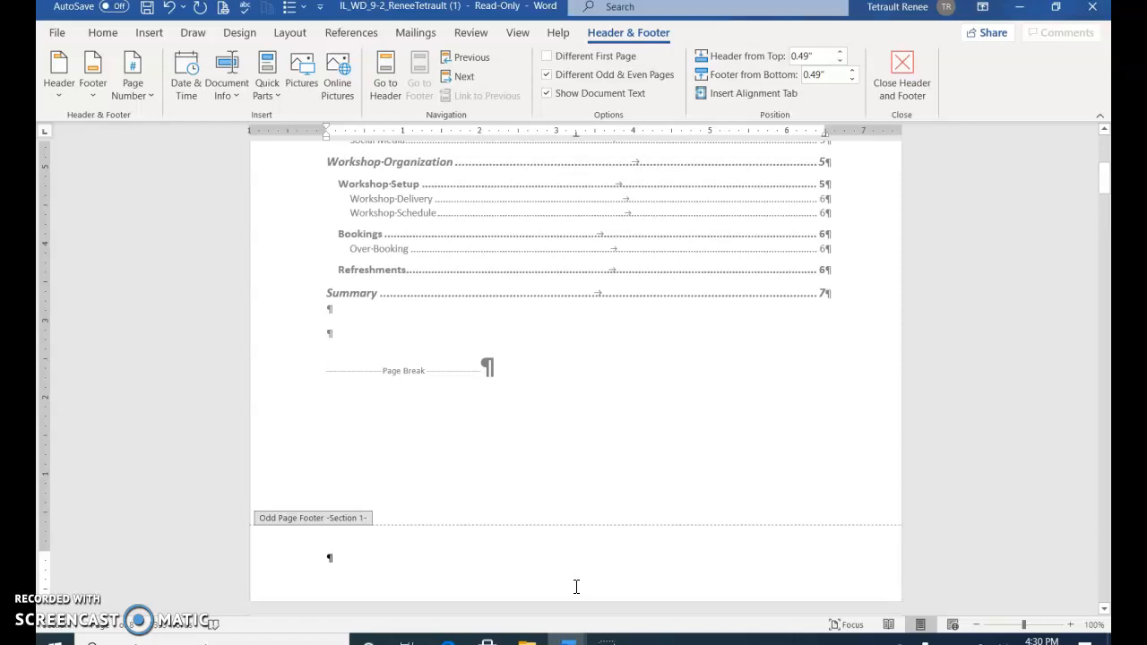
type("Renee")
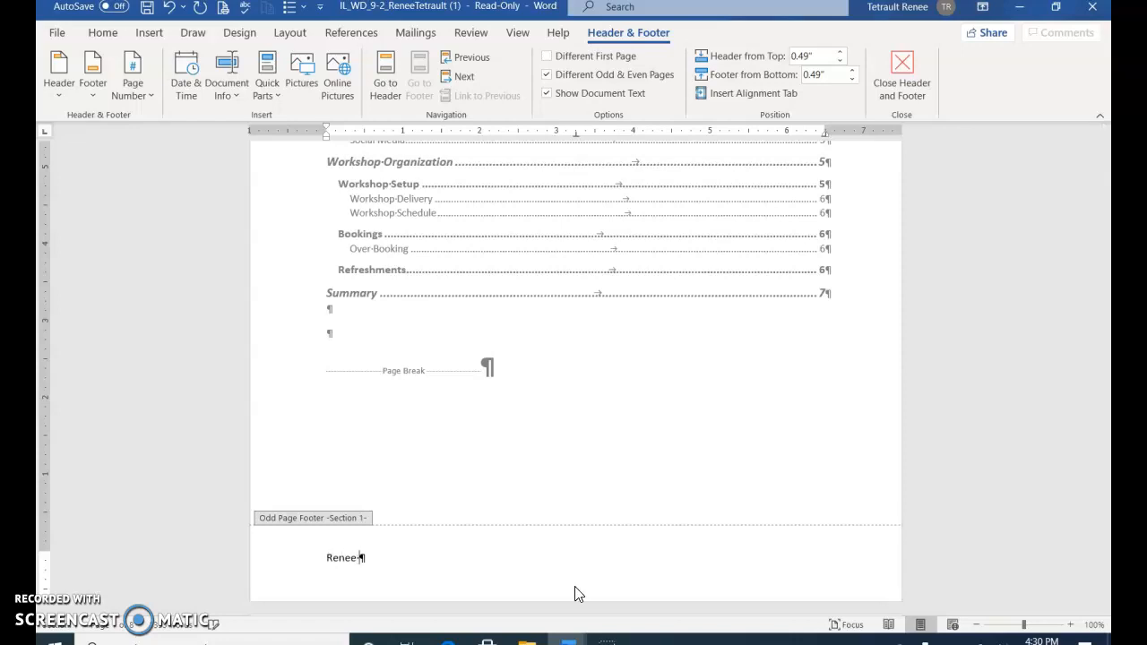
type(" Tetrault")
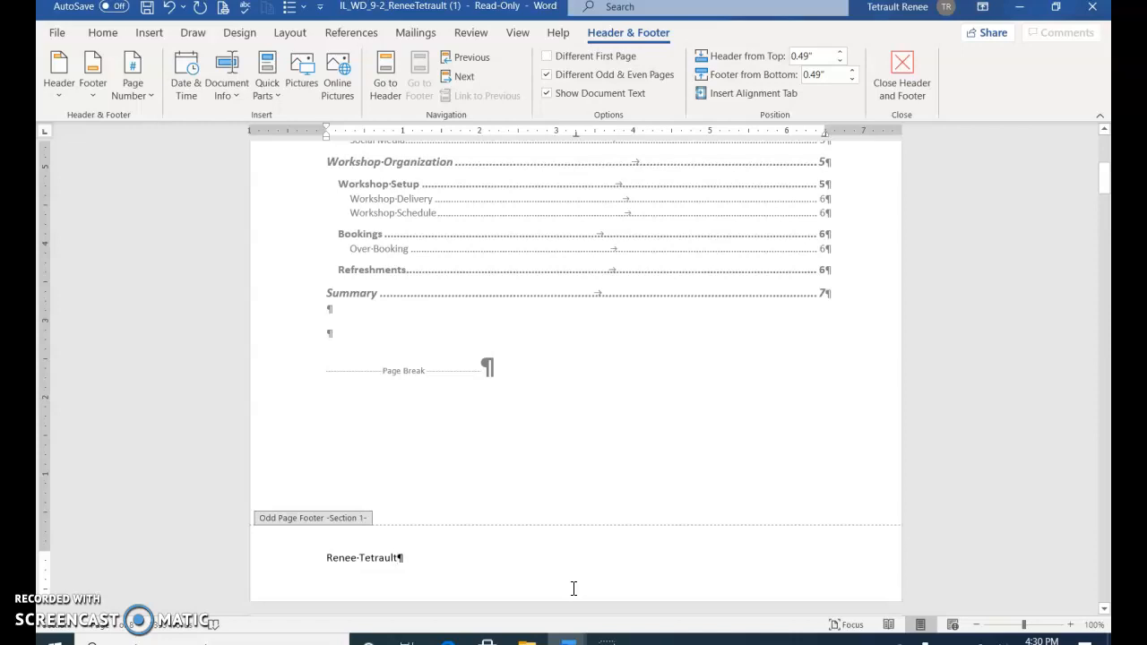
Step: Add "Page" at the right-aligned tab stop of the odd page footer, followed by a Plain Number page number
key("Tab")
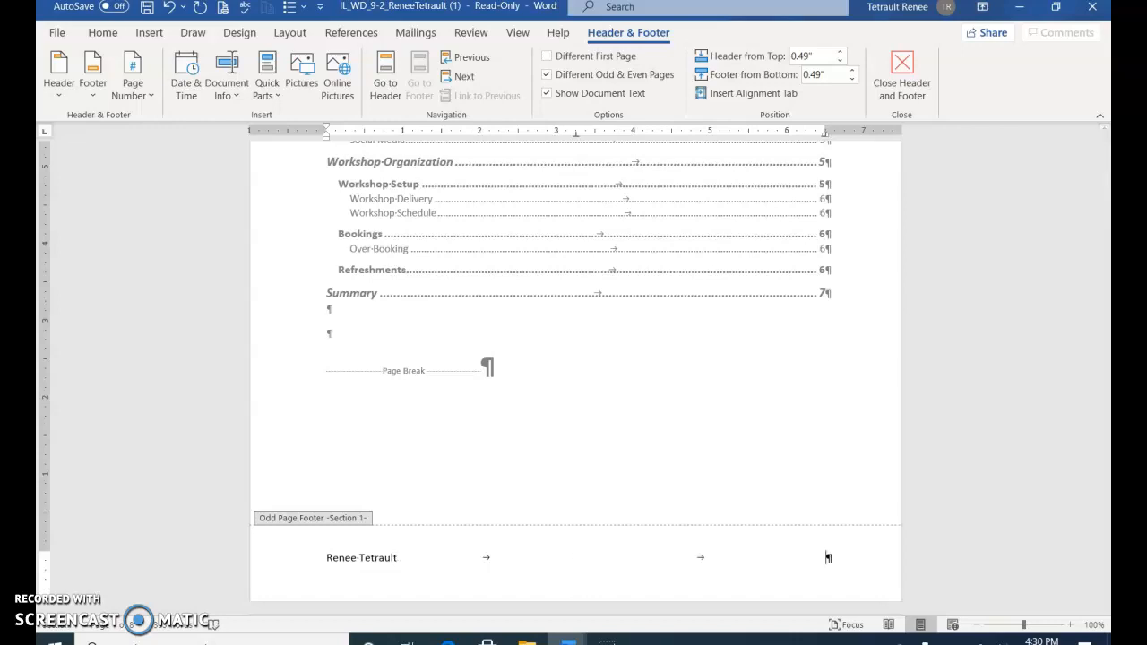
type("Page")
left_click(129, 72)
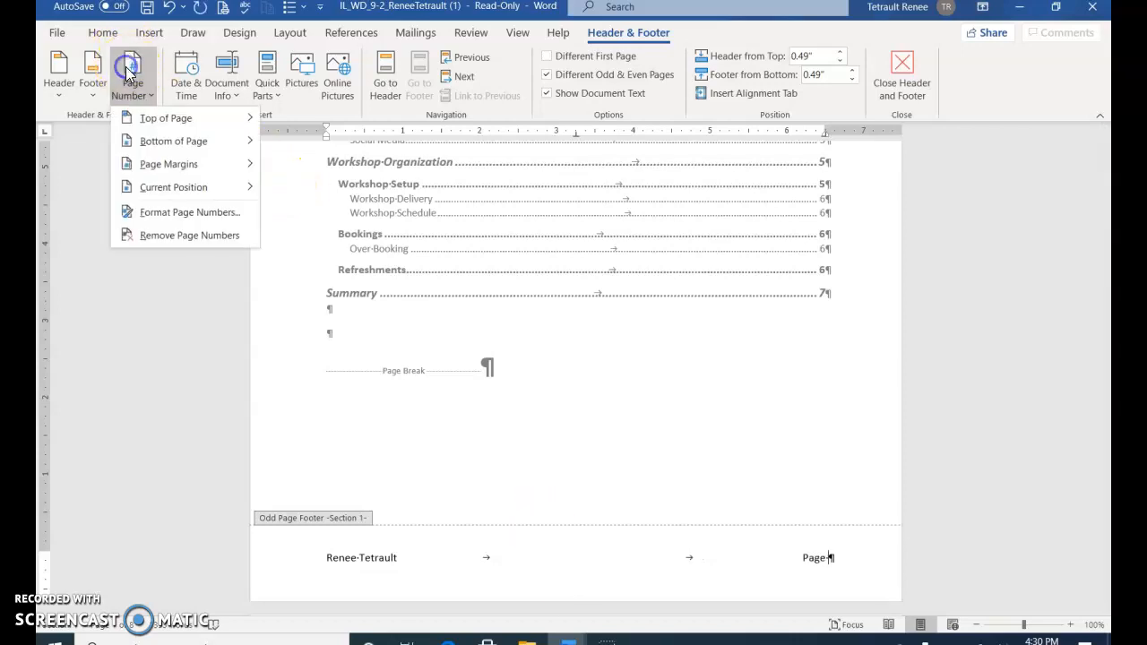
left_click(154, 190)
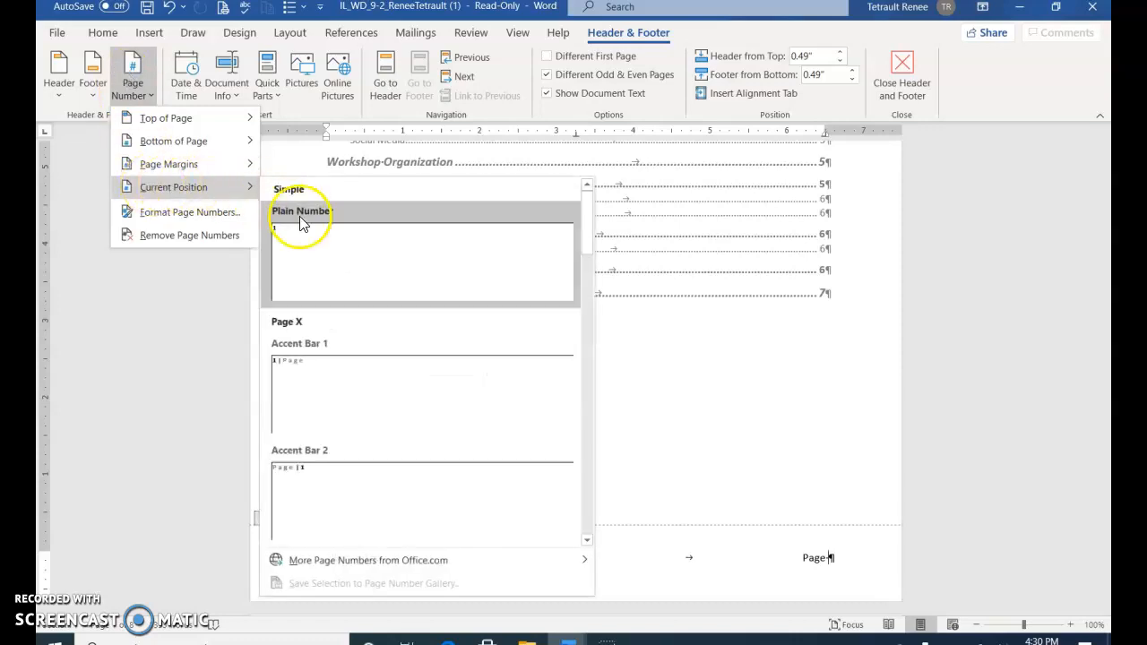
left_click(326, 269)
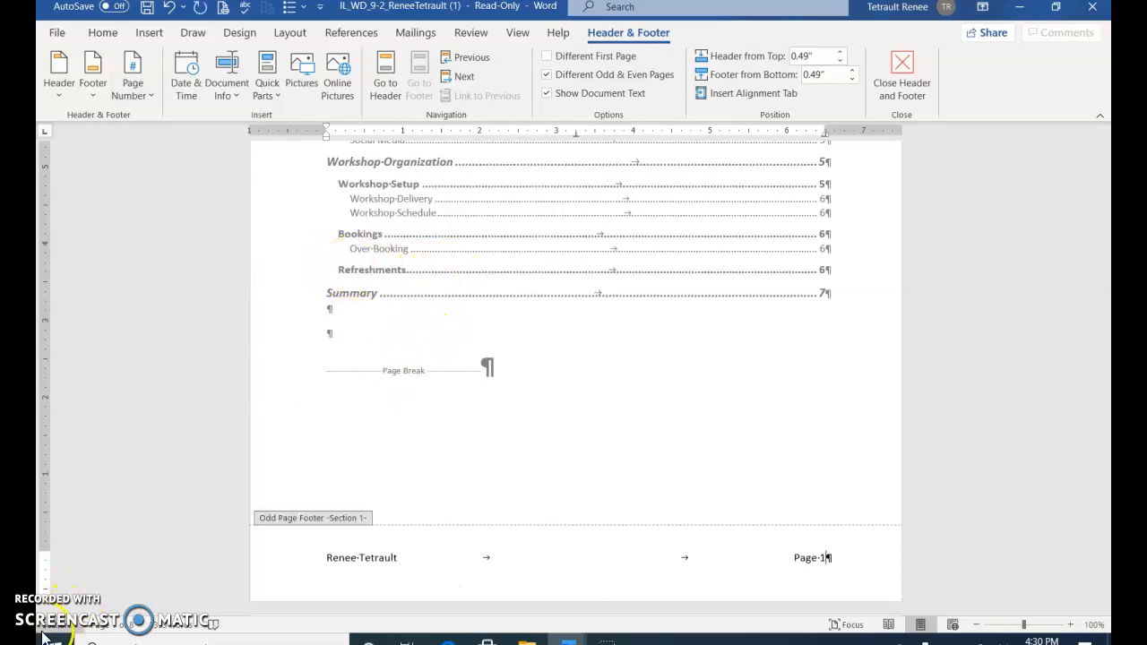
Step: Examine the odd and even page headers and footers through Sections 1 and 2
scroll(760, 325, "down", 5)
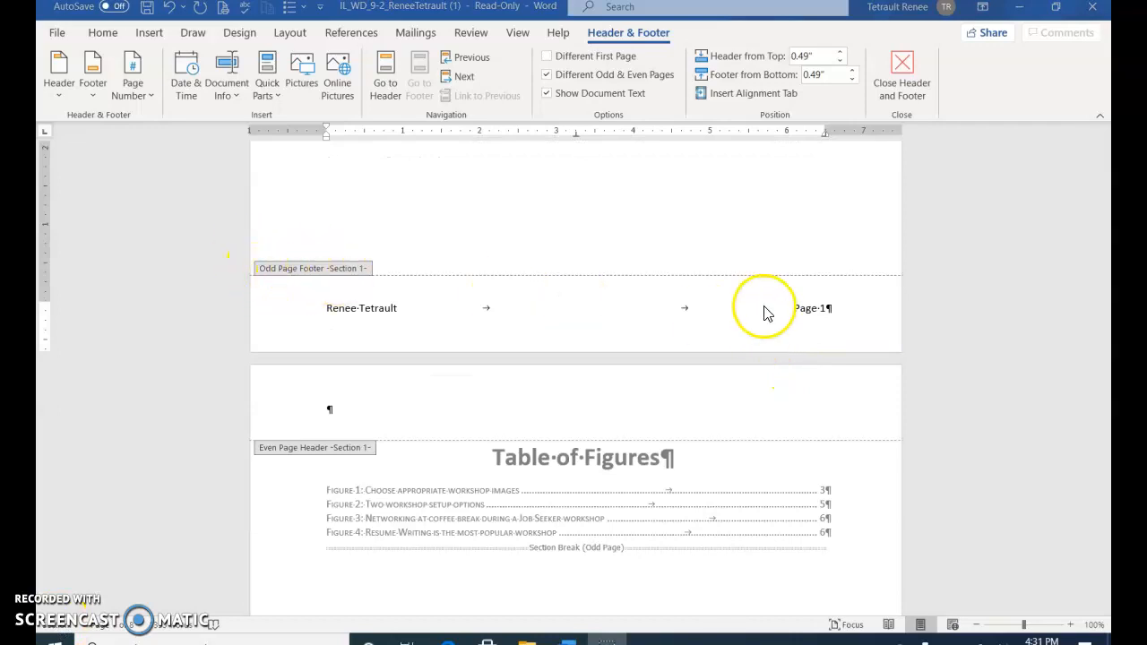
scroll(827, 329, "down", 6)
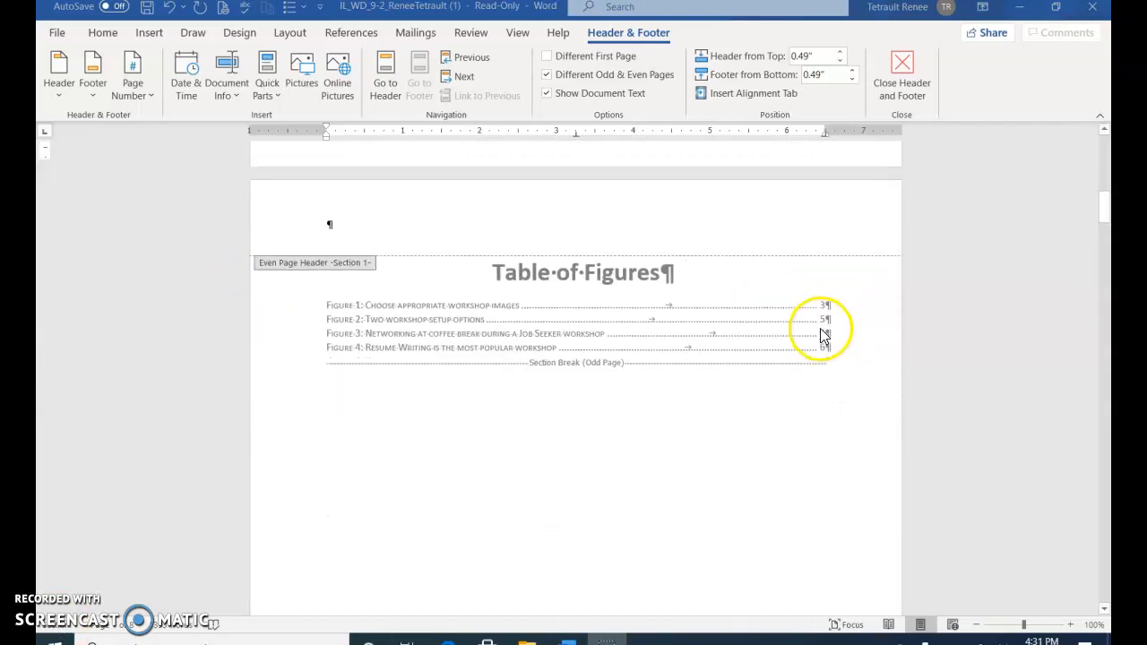
scroll(803, 350, "down", 8)
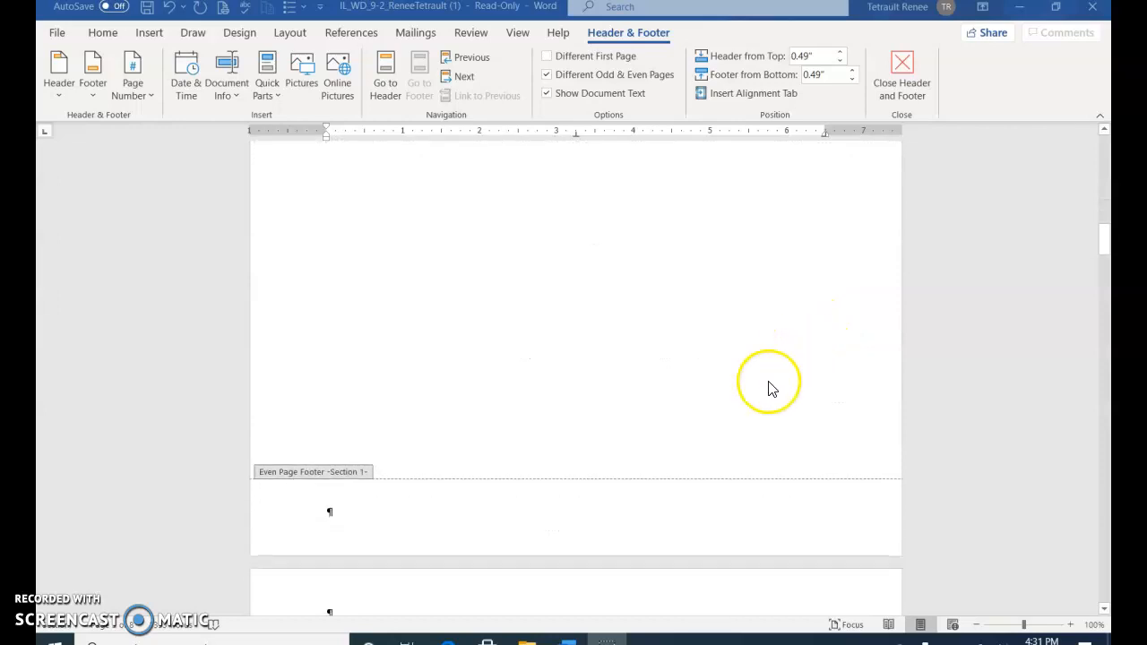
scroll(835, 505, "down", 6)
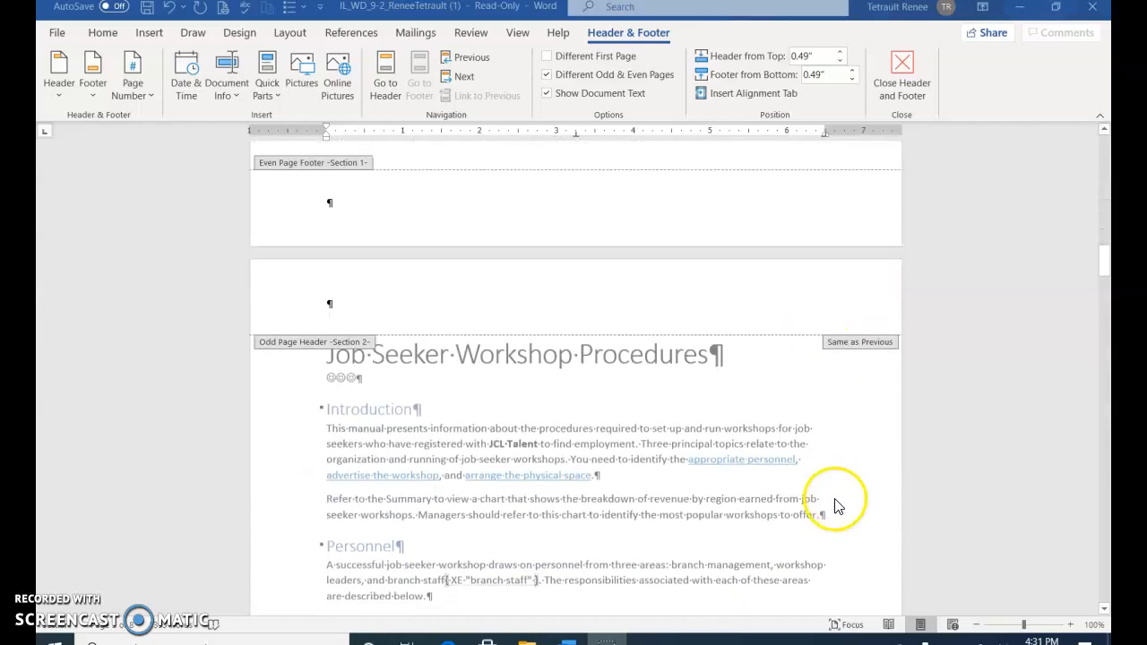
scroll(734, 382, "down", 11)
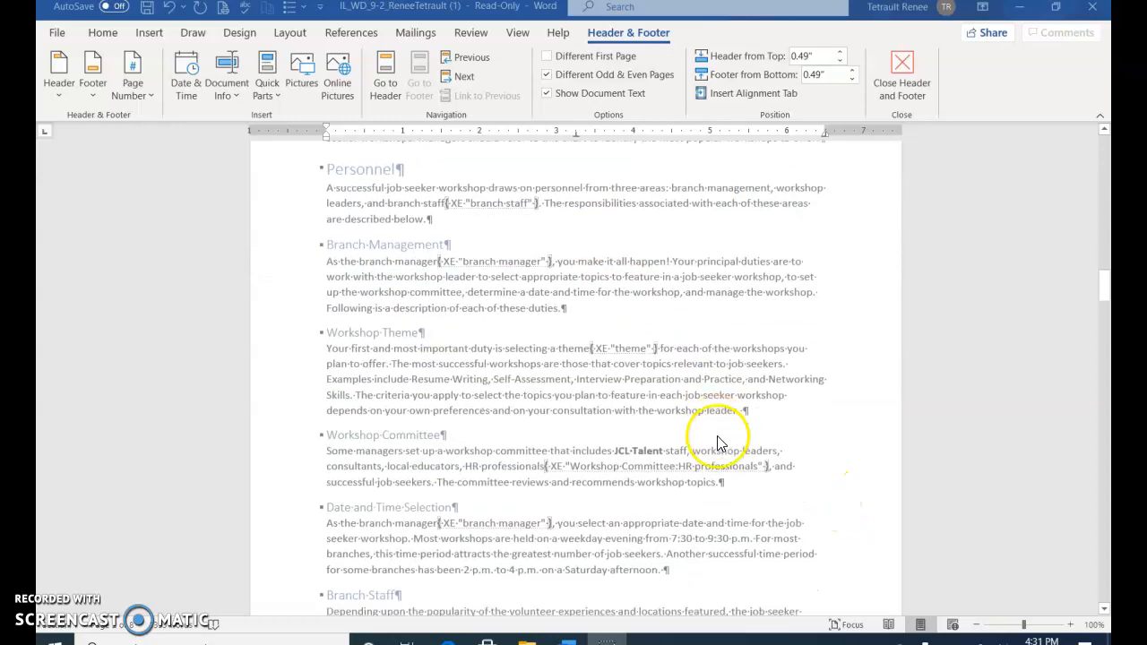
scroll(788, 403, "down", 8)
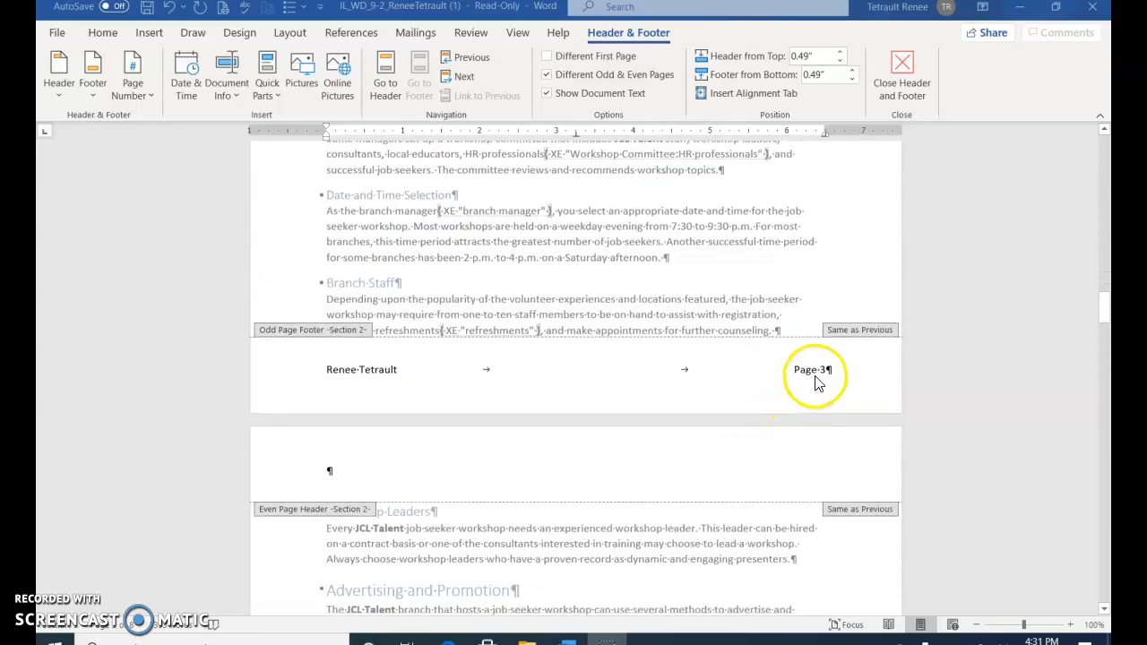
scroll(804, 417, "down", 7)
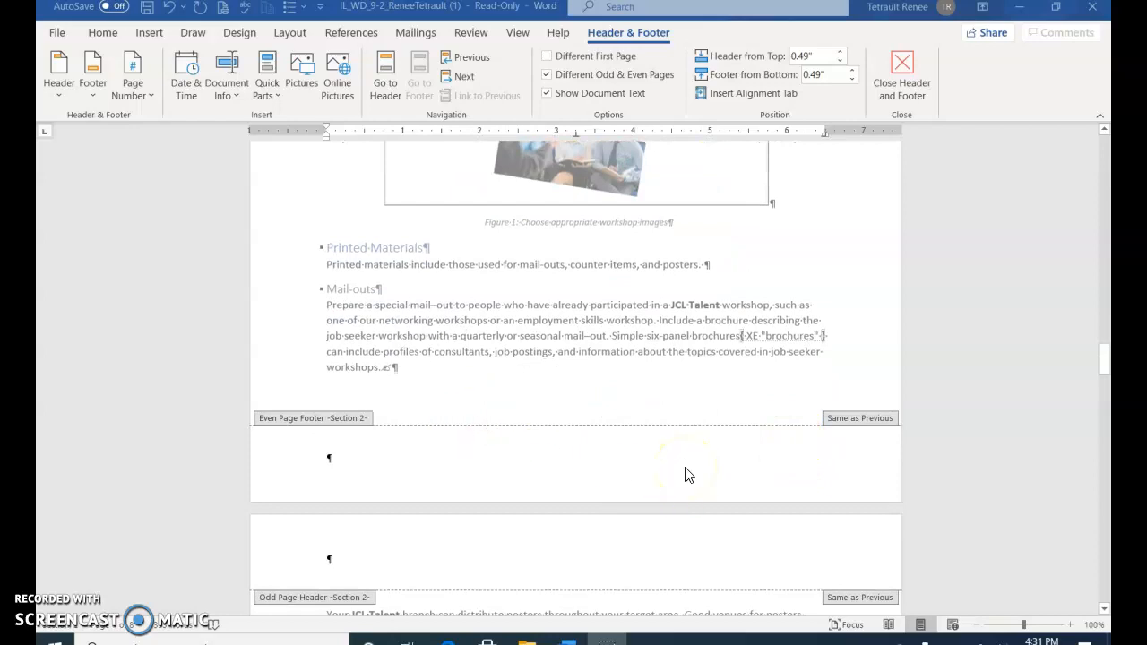
scroll(679, 340, "up", 3)
scroll(679, 340, "up", 5)
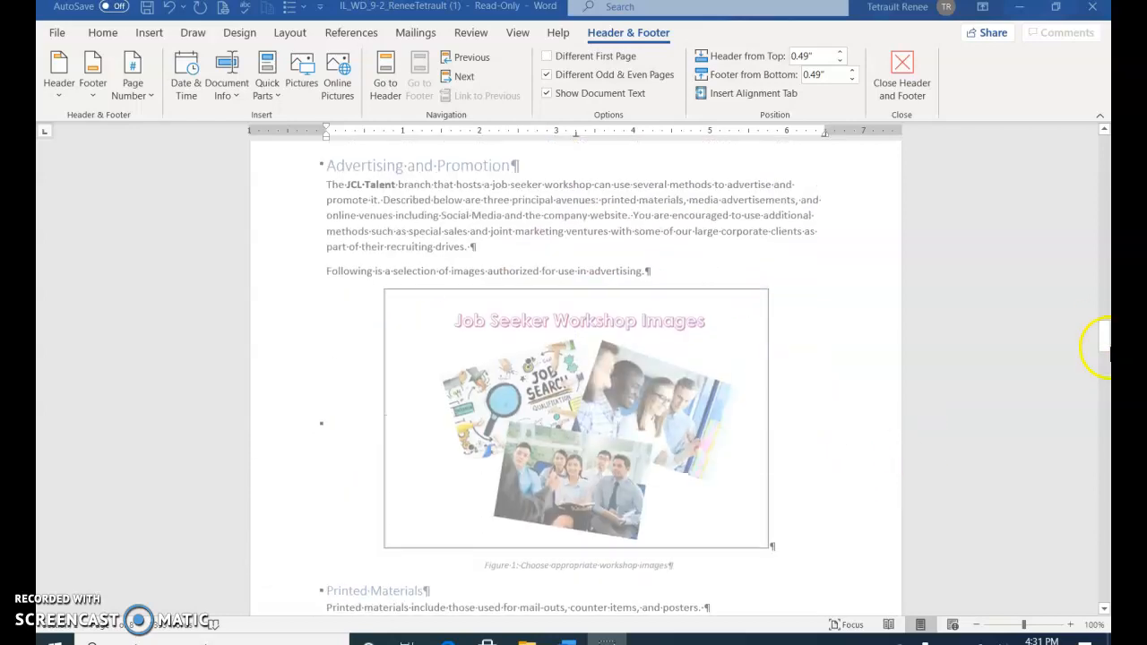
Step: Set the Section 1 page number format to lowercase Roman numerals (i, ii, iii, ...)
left_click_drag(1105, 309, 1106, 143)
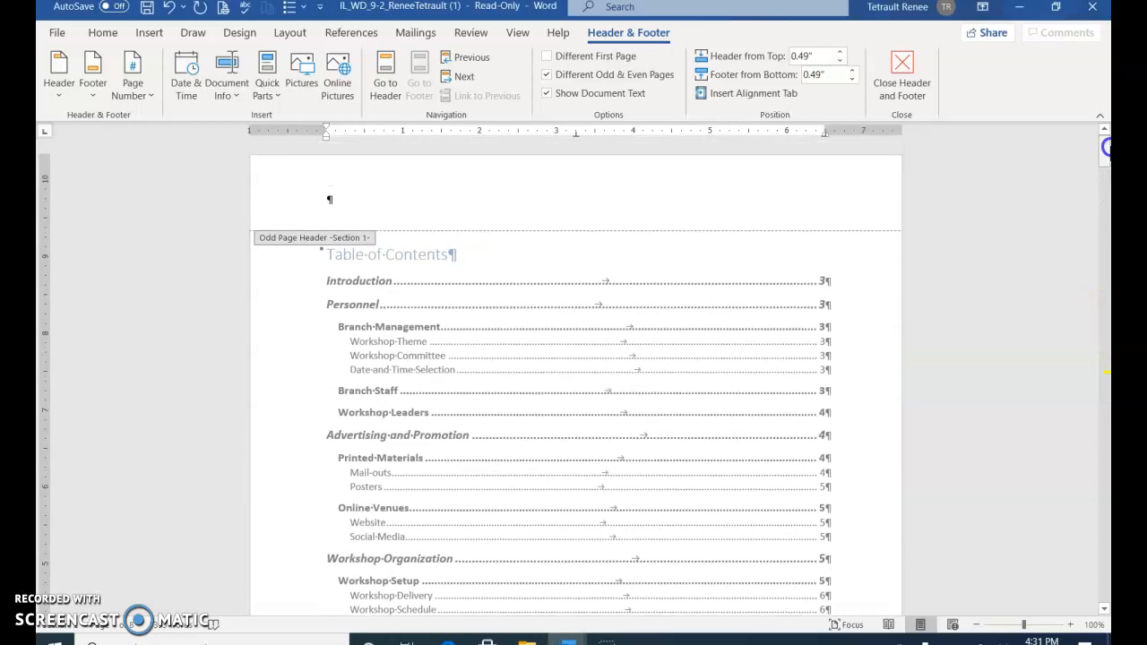
scroll(517, 252, "down", 8)
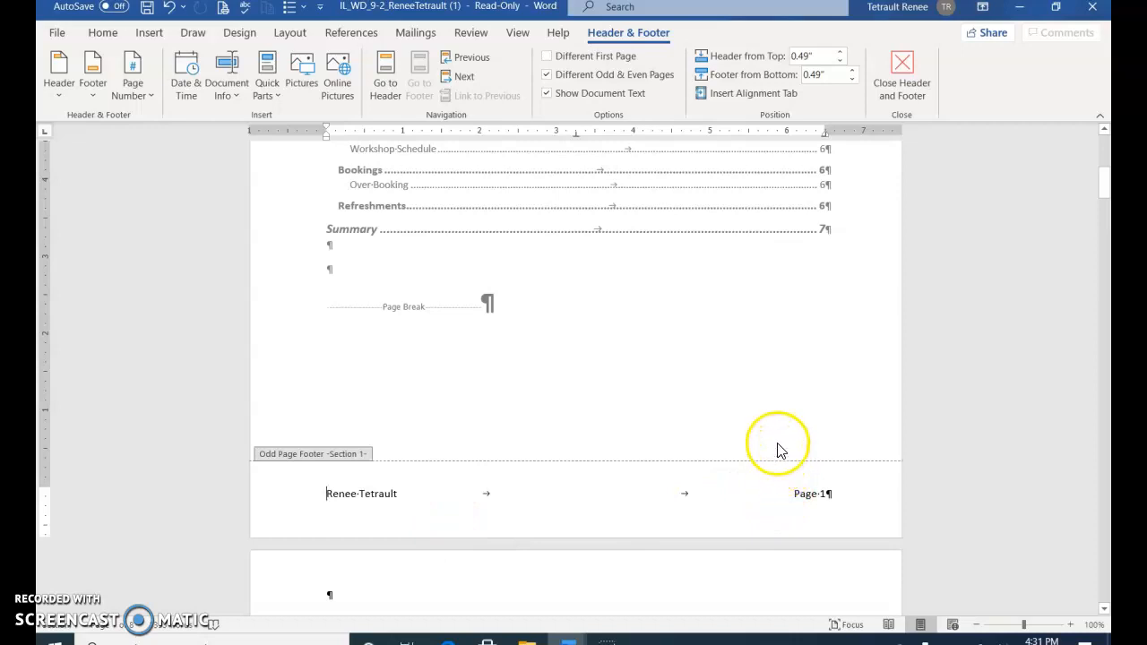
left_click(130, 95)
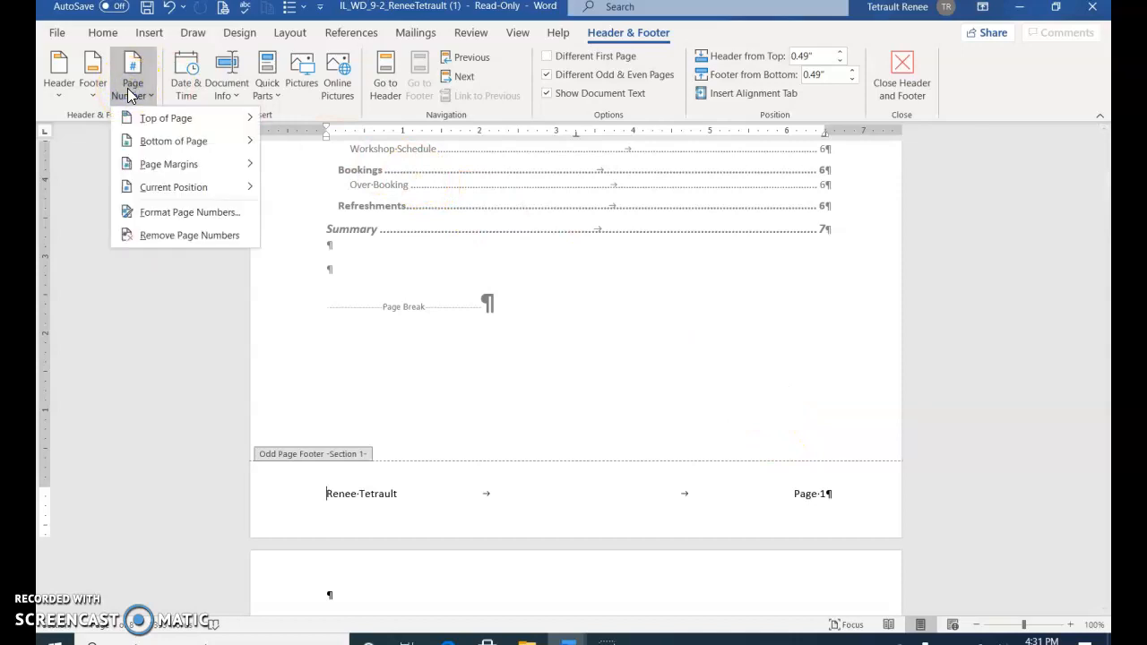
left_click(170, 215)
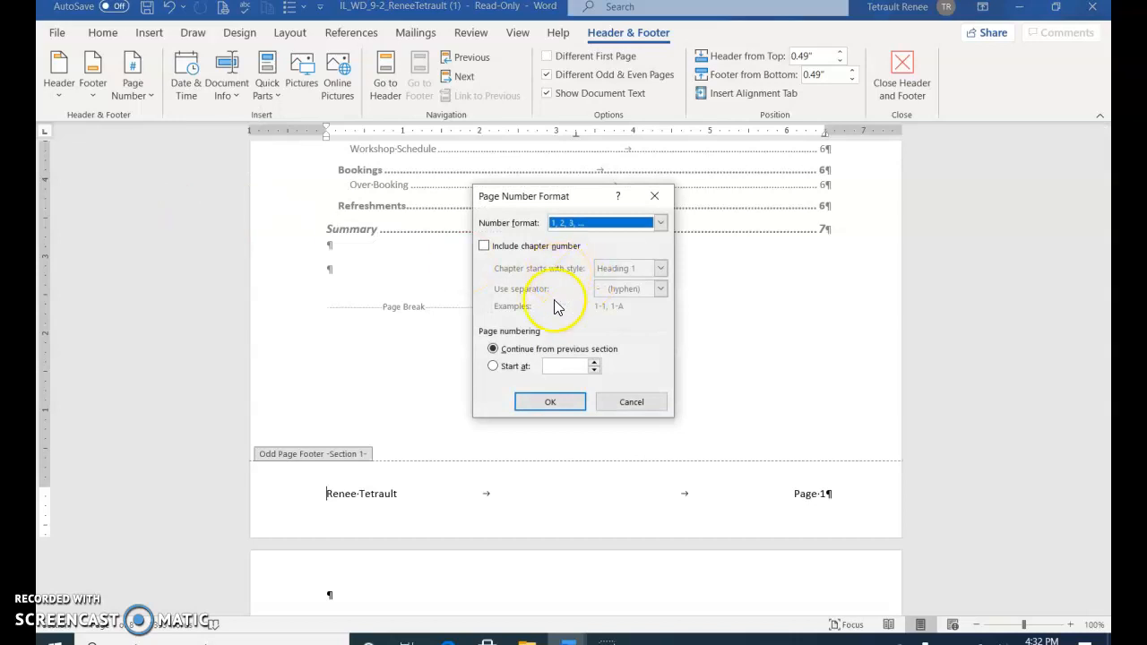
left_click(660, 223)
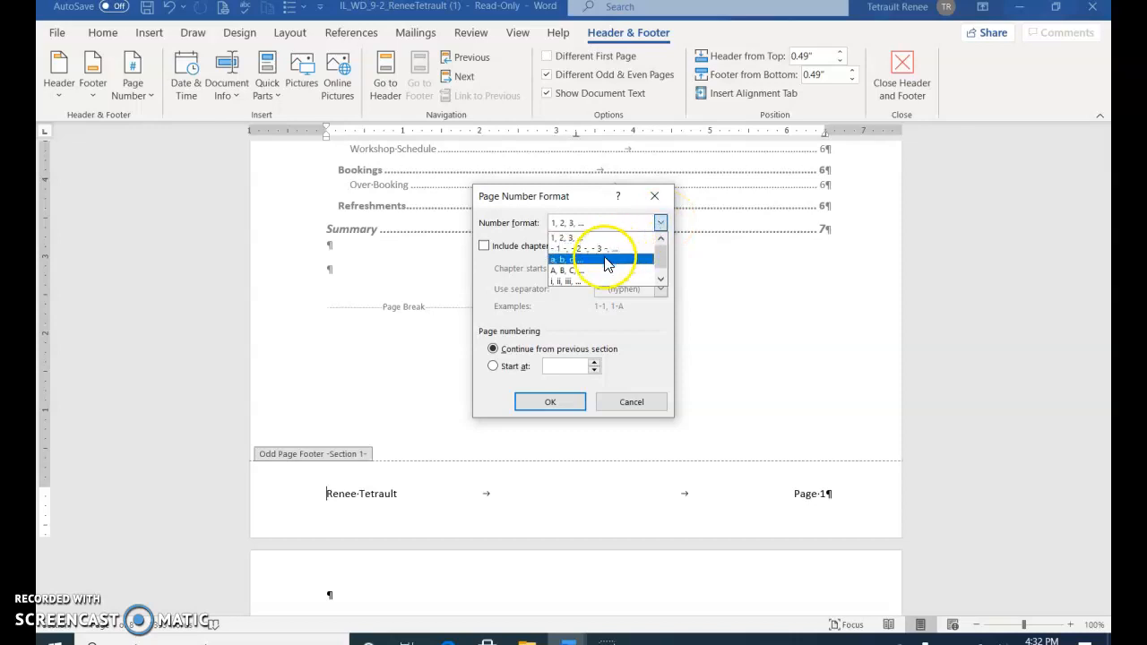
left_click(573, 284)
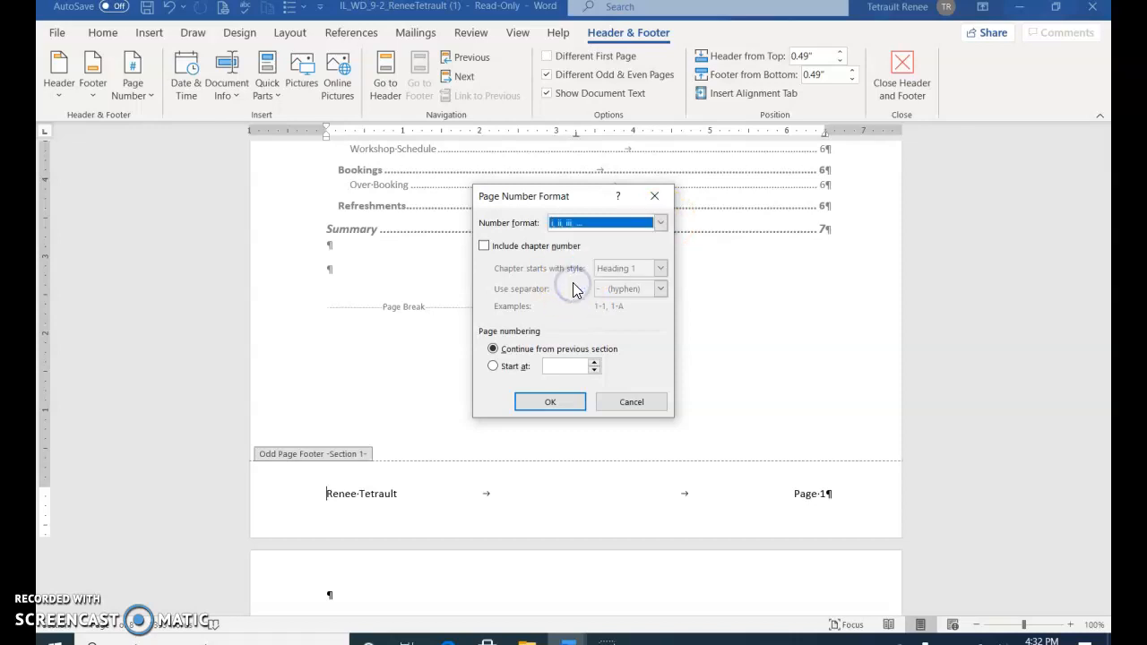
left_click(549, 411)
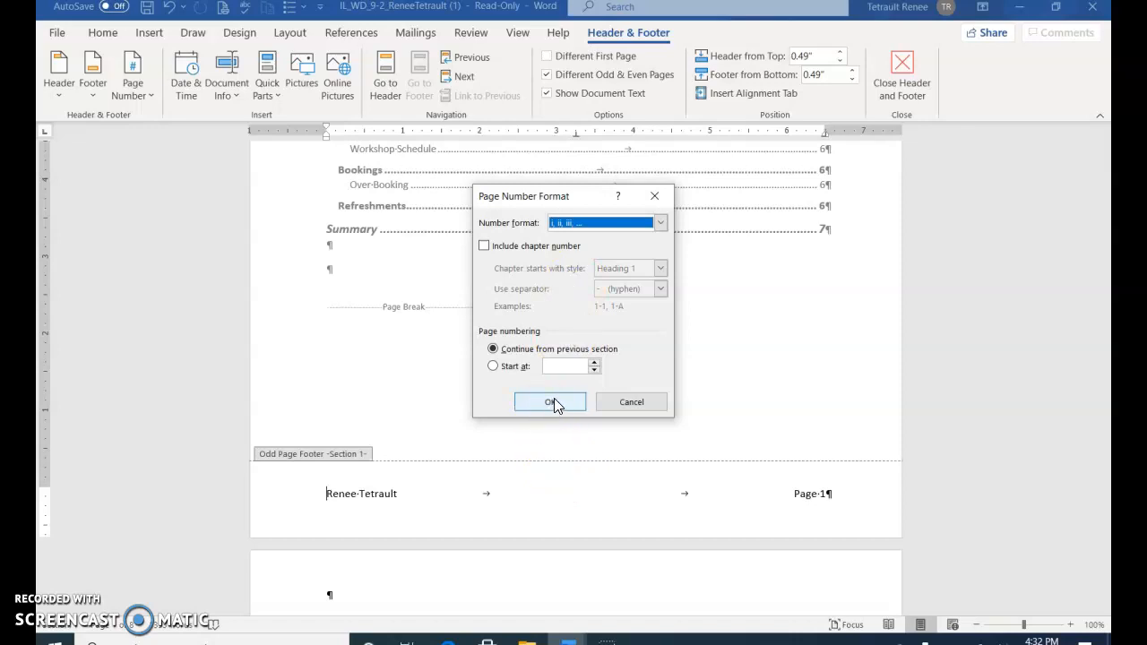
left_click(552, 401)
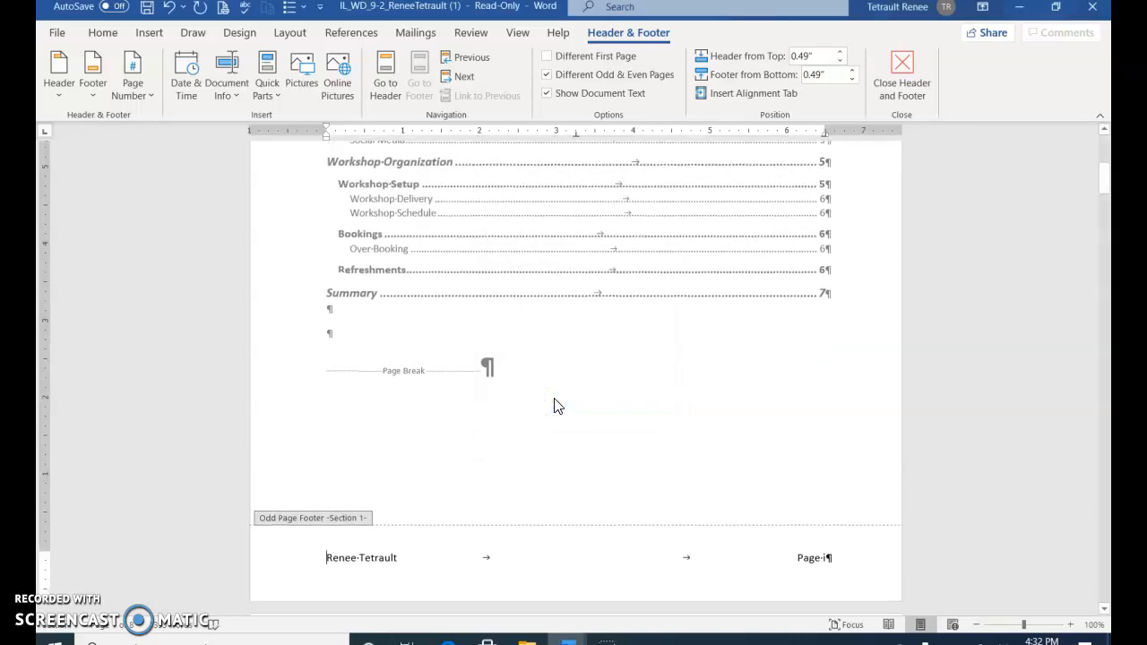
Step: Fill the Section 1 even page footer with "Page" and a Plain Number page number aligned left, and the student's full name aligned right
scroll(776, 422, "down", 15)
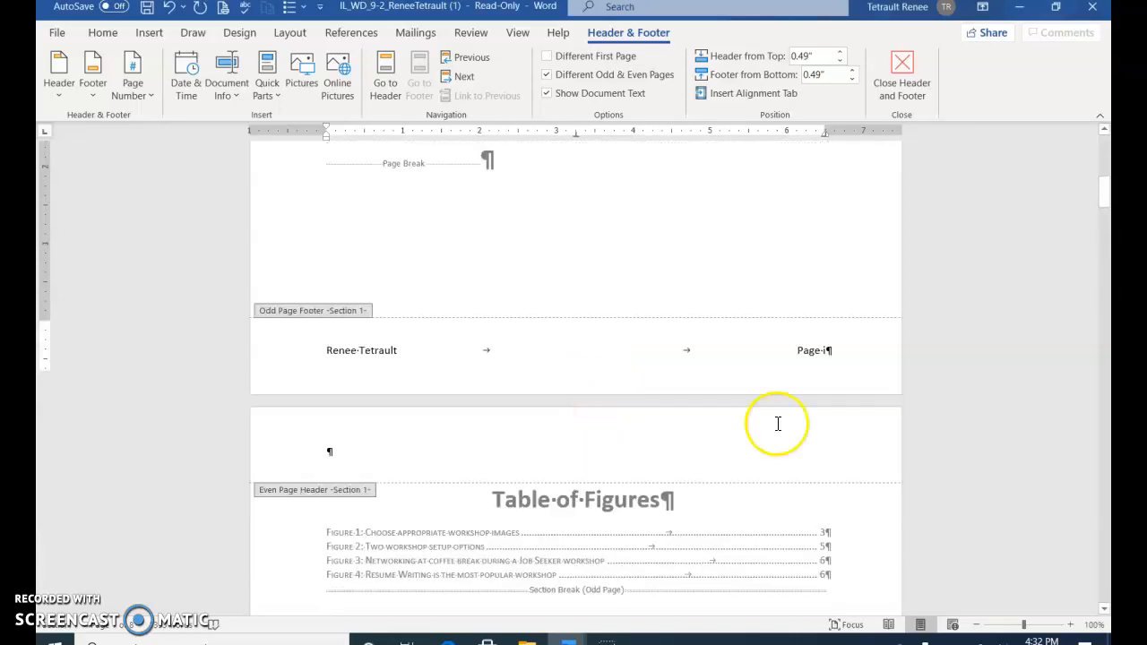
scroll(911, 494, "down", 12)
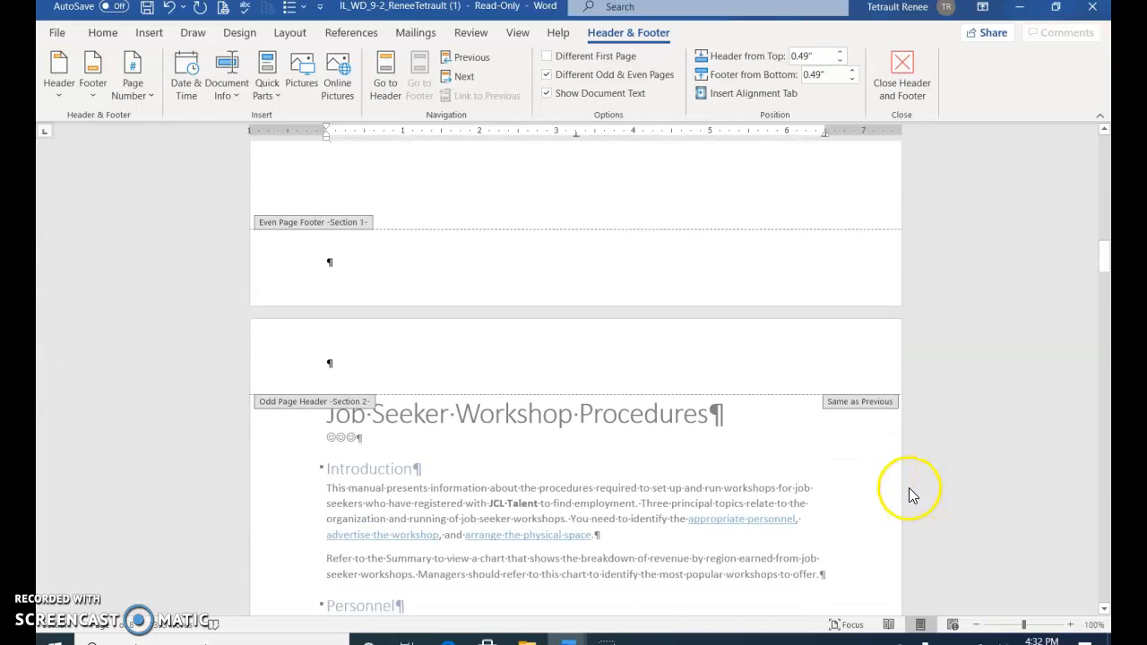
scroll(904, 488, "down", 6)
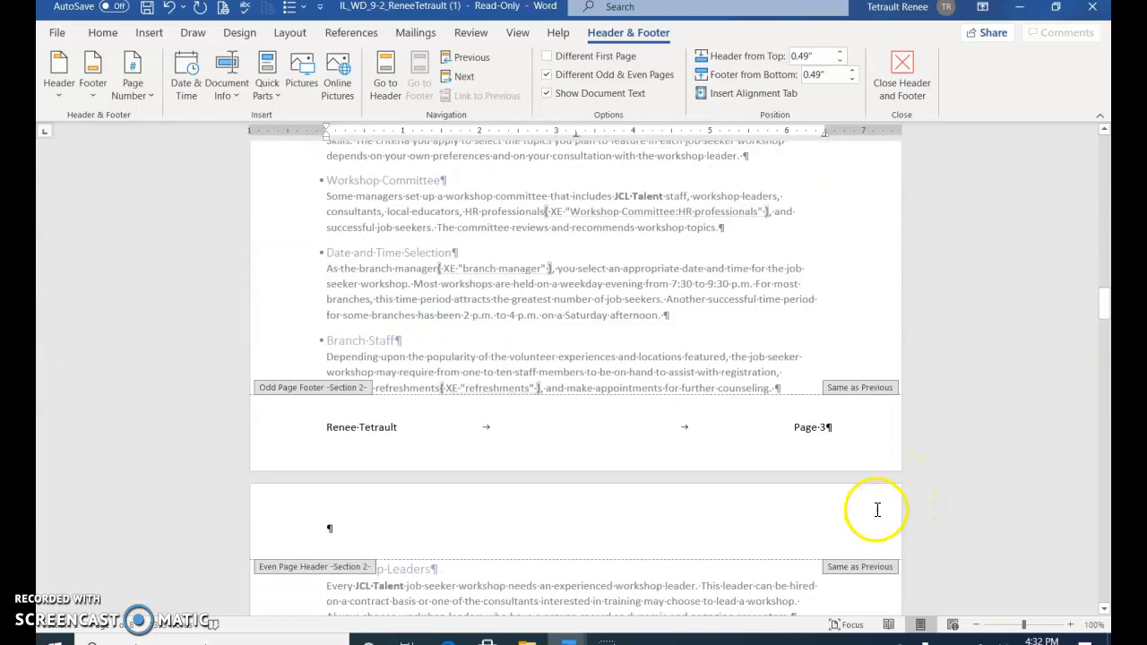
scroll(878, 509, "down", 2)
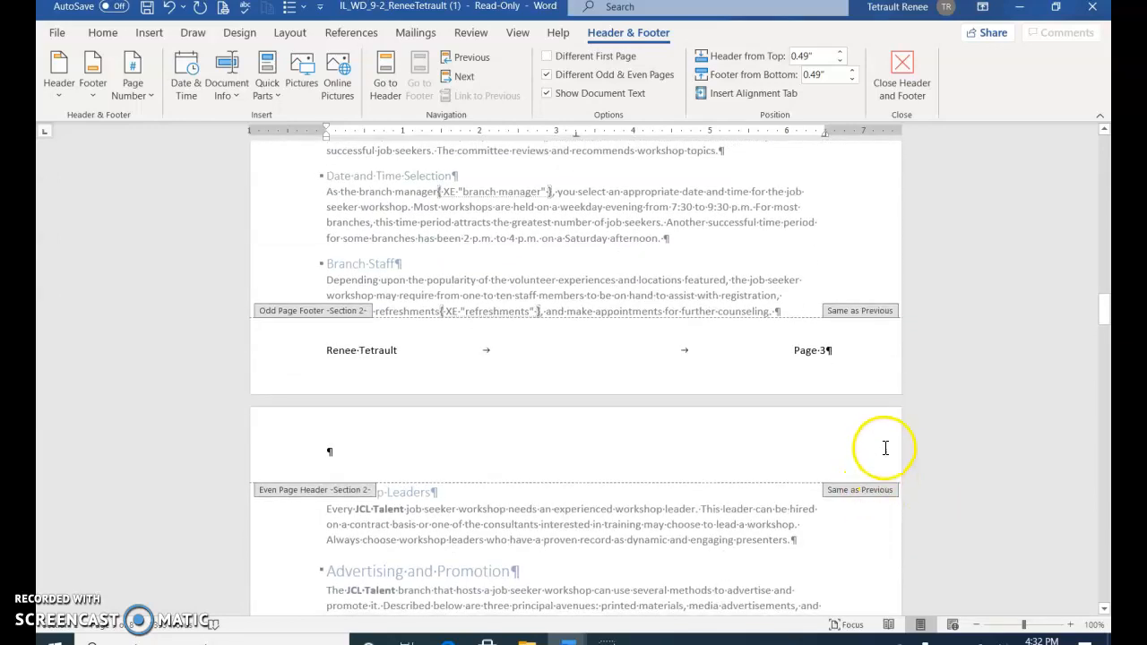
scroll(892, 425, "up", 15)
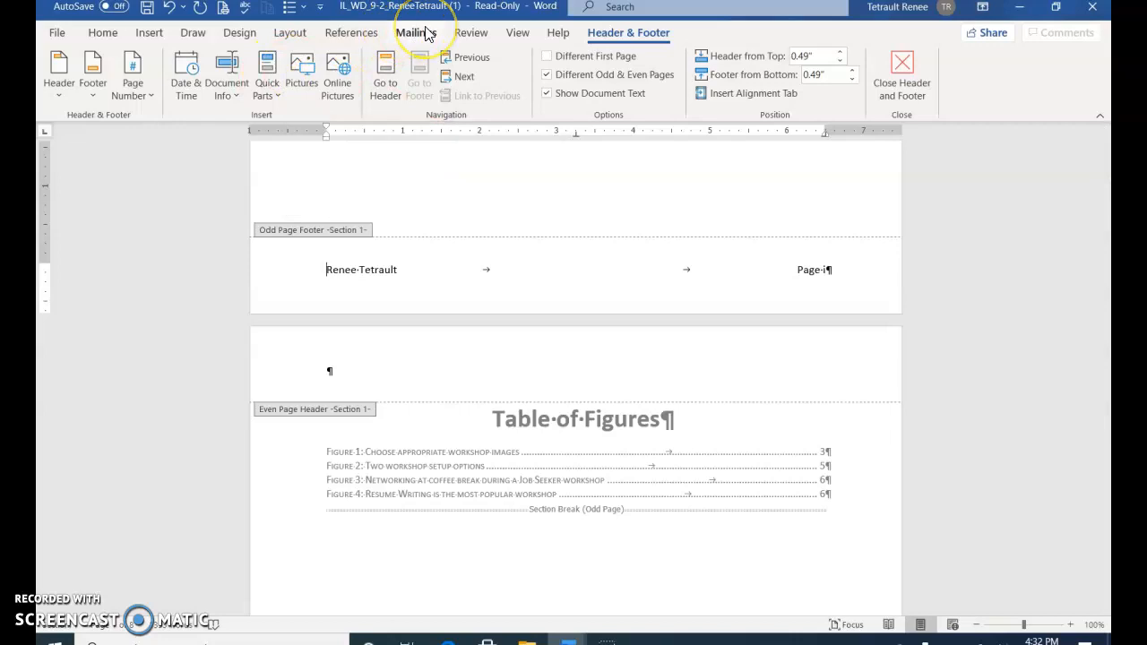
left_click(455, 77)
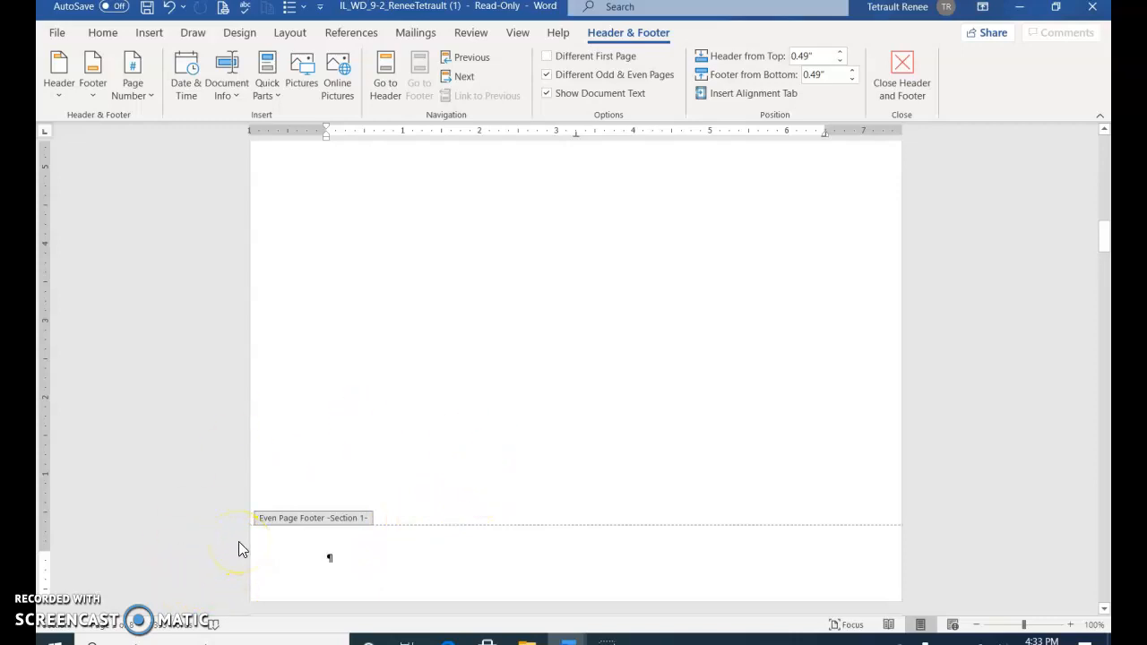
type("Page")
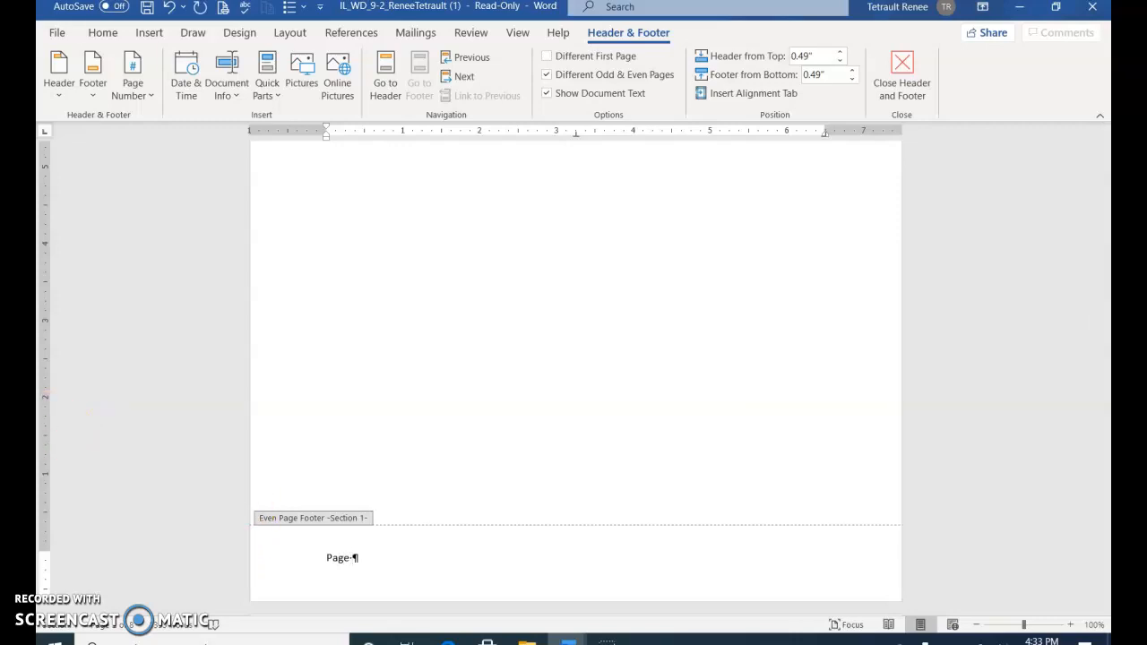
left_click(131, 81)
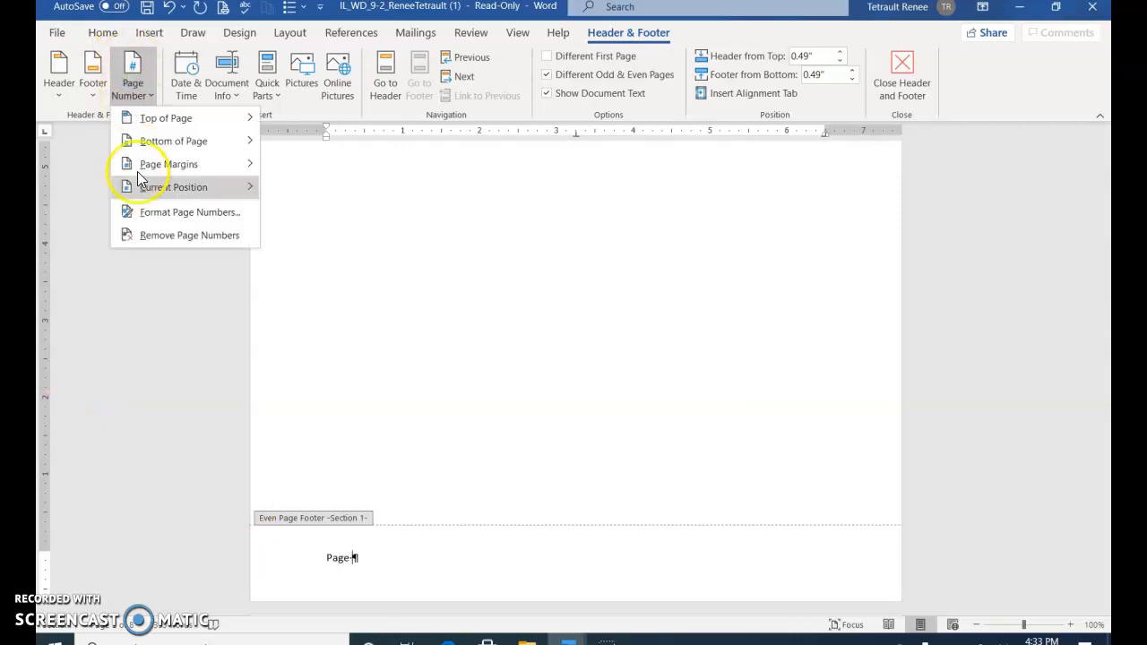
mouse_move(175, 199)
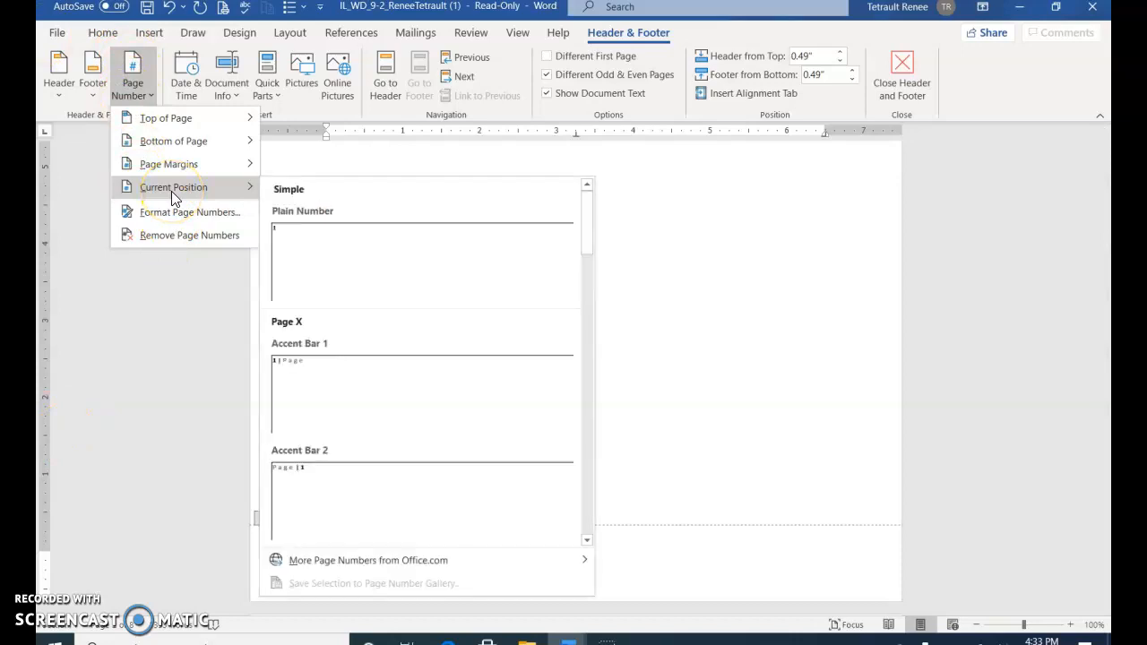
left_click(300, 254)
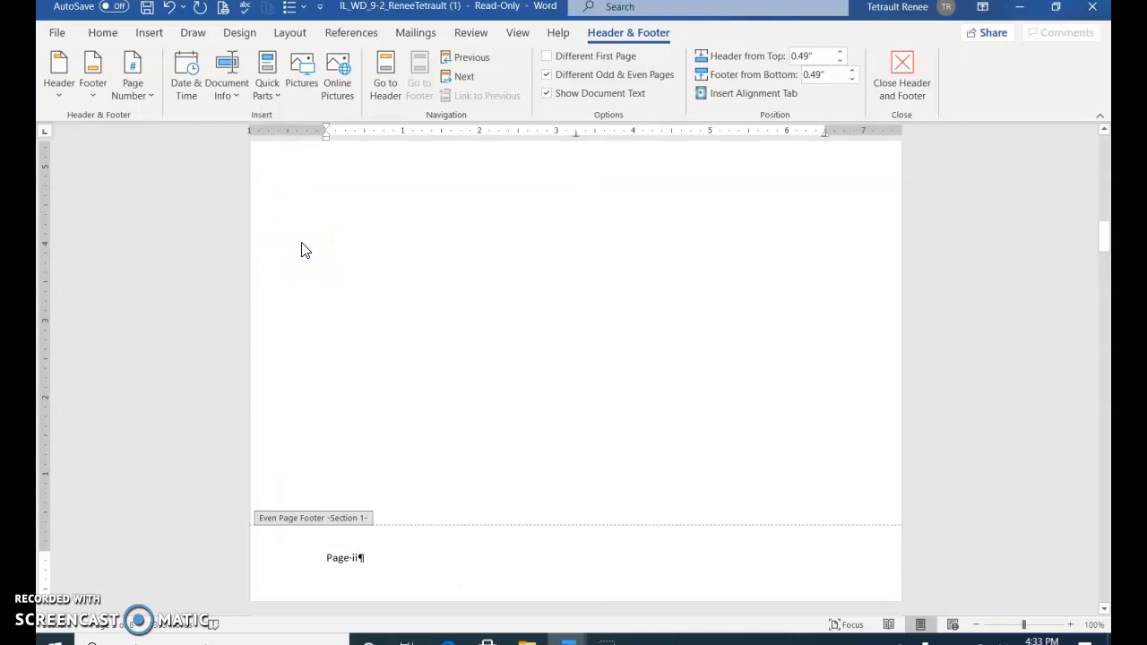
key("Tab")
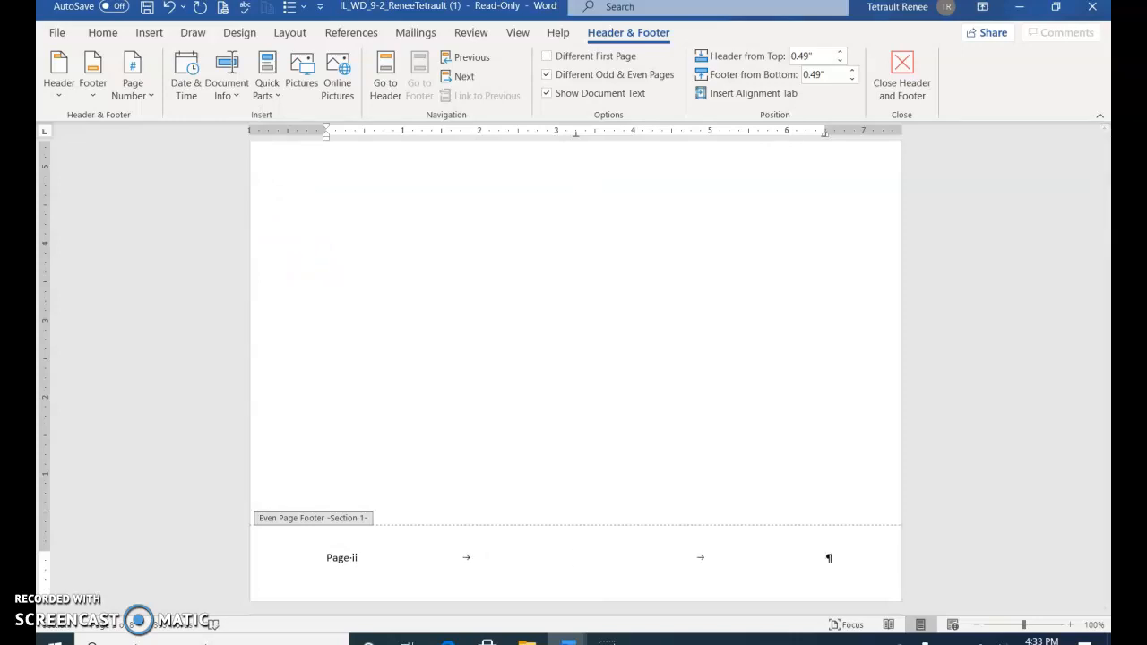
type("Renee Tetrault")
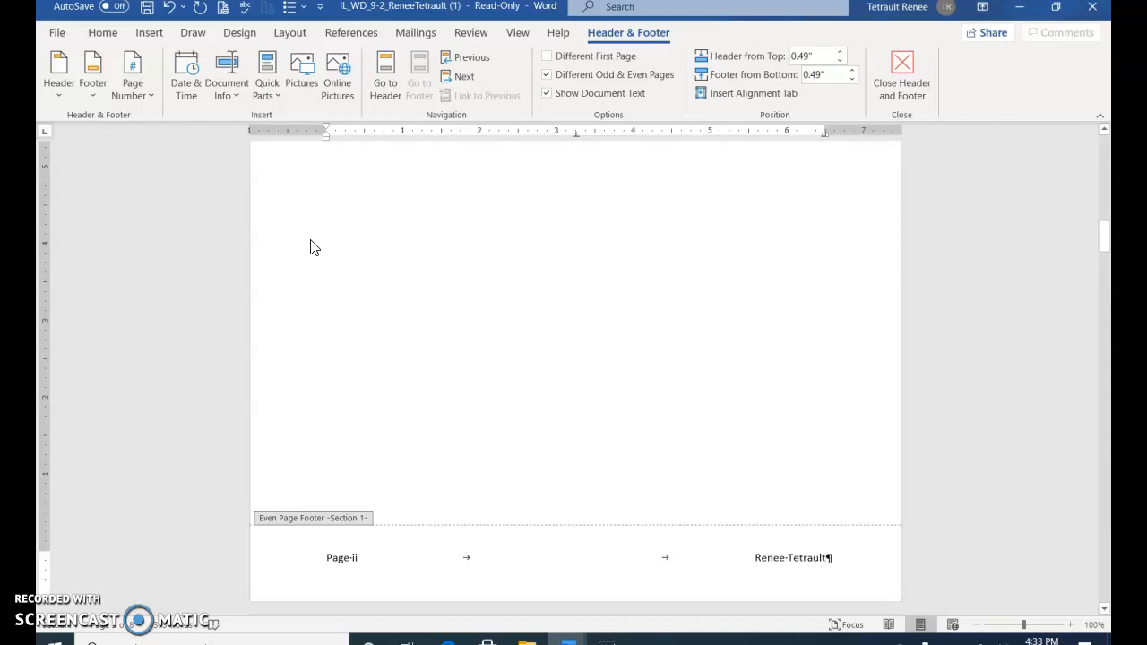
Step: Give Section 2 a different first page and unlink its first page footer from the previous section
left_click(459, 79)
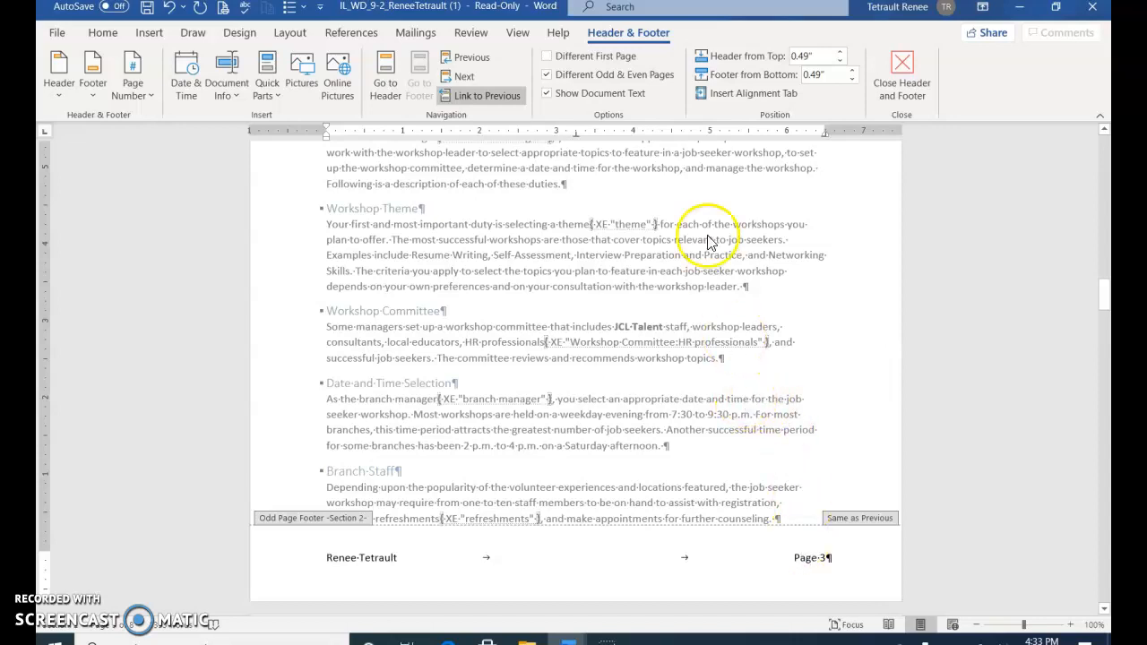
left_click(561, 61)
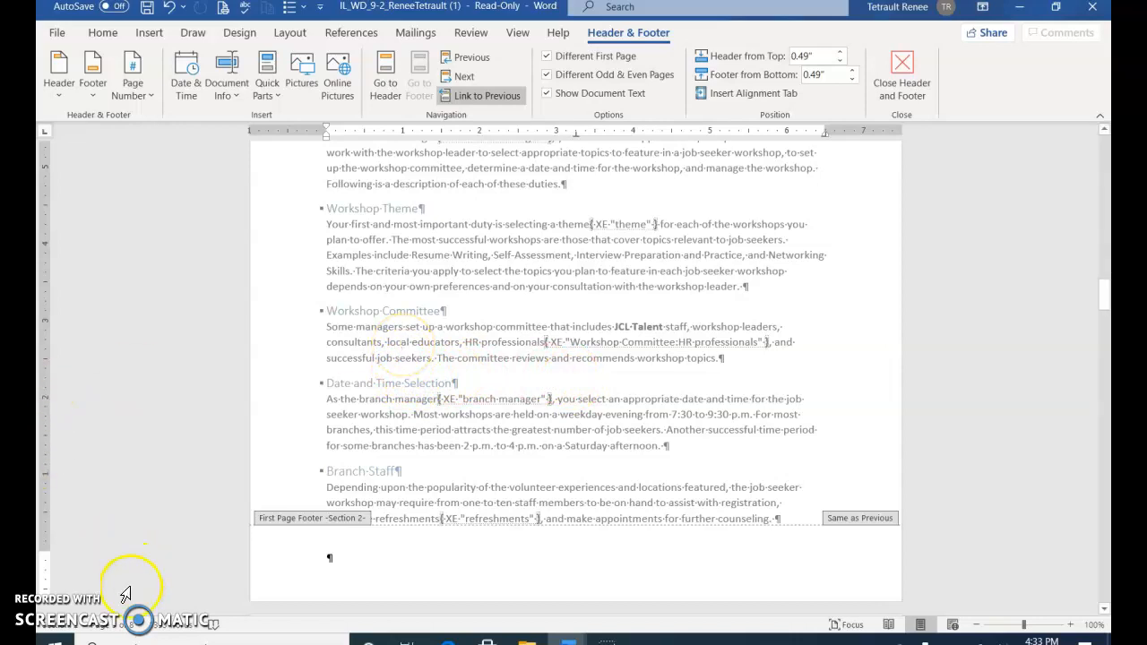
left_click(488, 99)
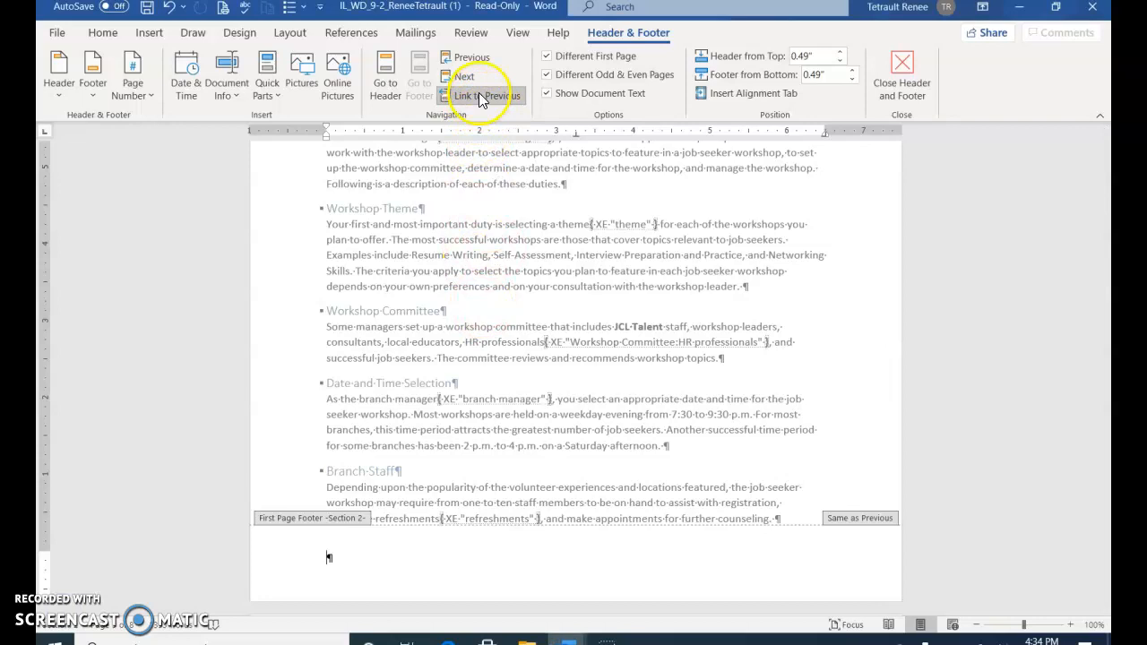
left_click(481, 97)
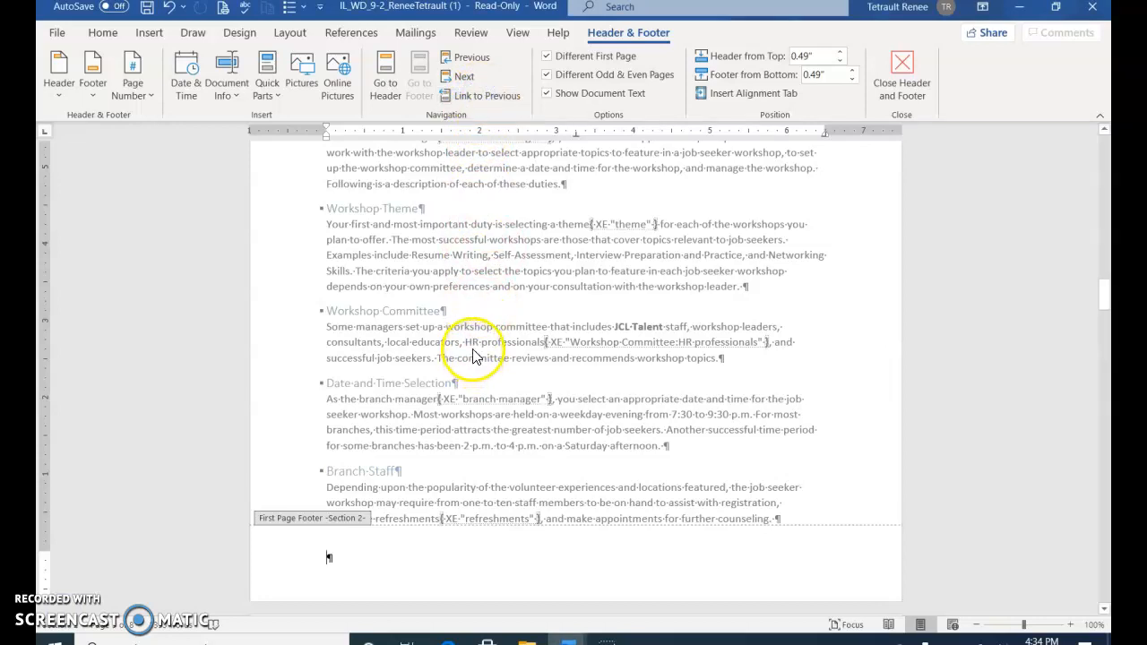
Step: Set the Section 2 page numbering to start at 1 instead of continuing from the previous section
left_click(132, 94)
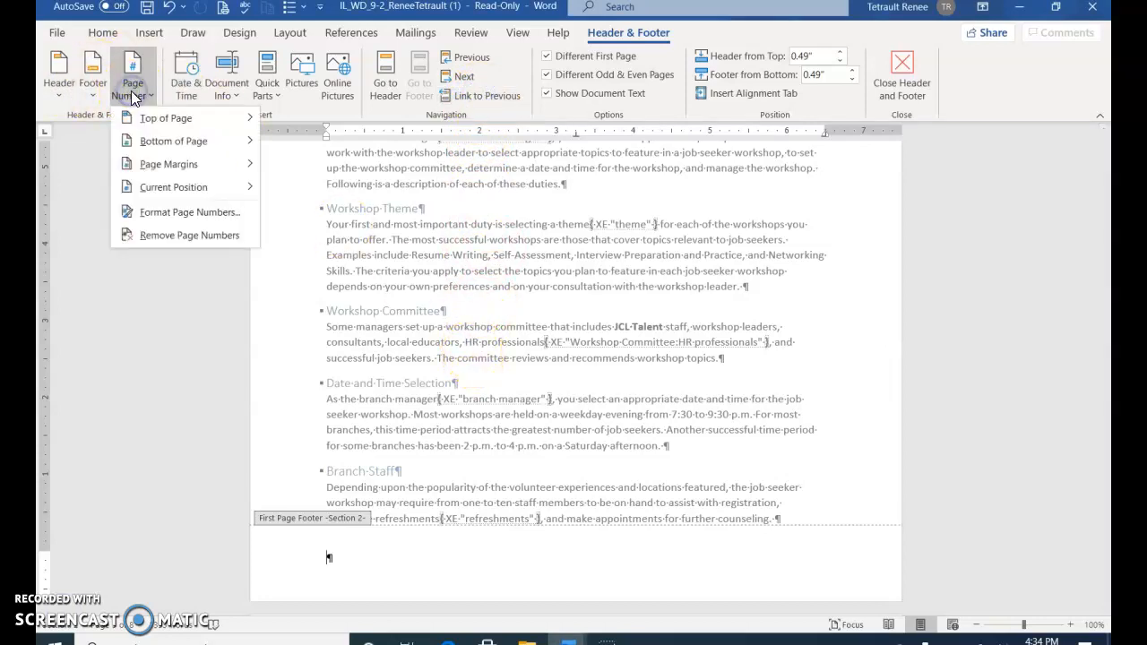
left_click(180, 222)
left_click(180, 215)
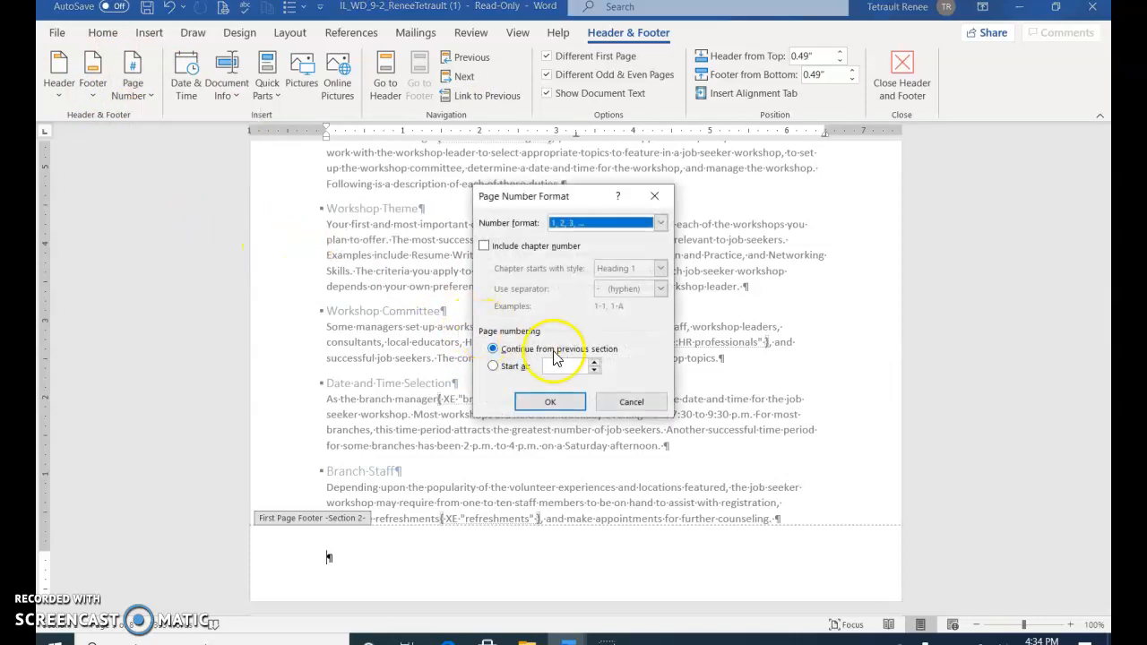
left_click(493, 366)
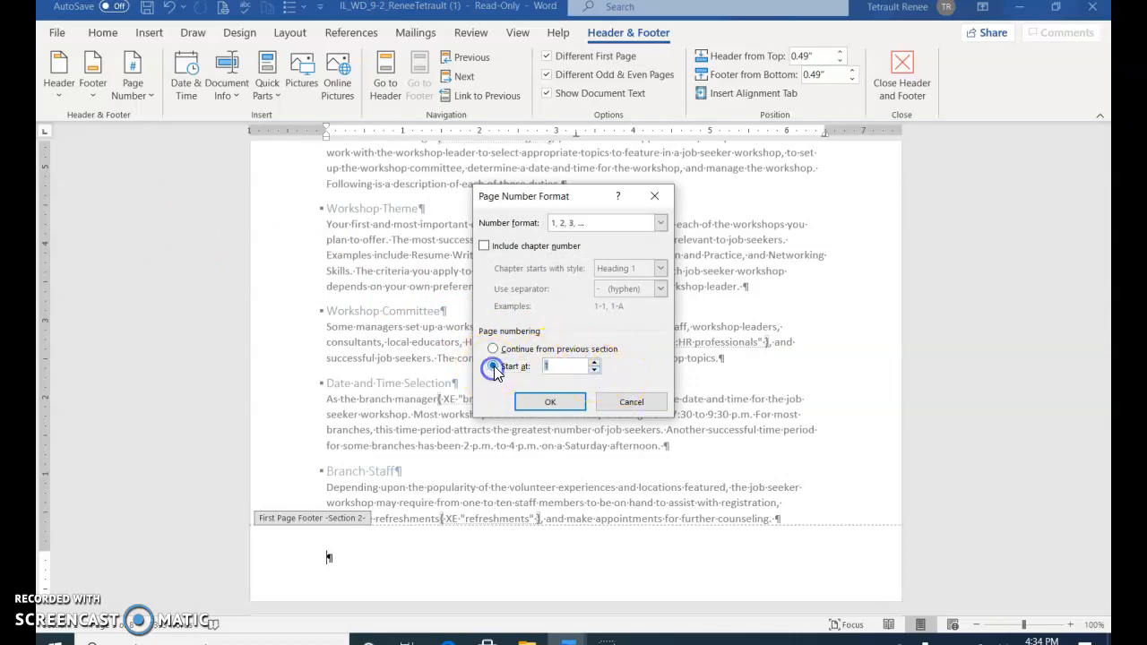
left_click(550, 402)
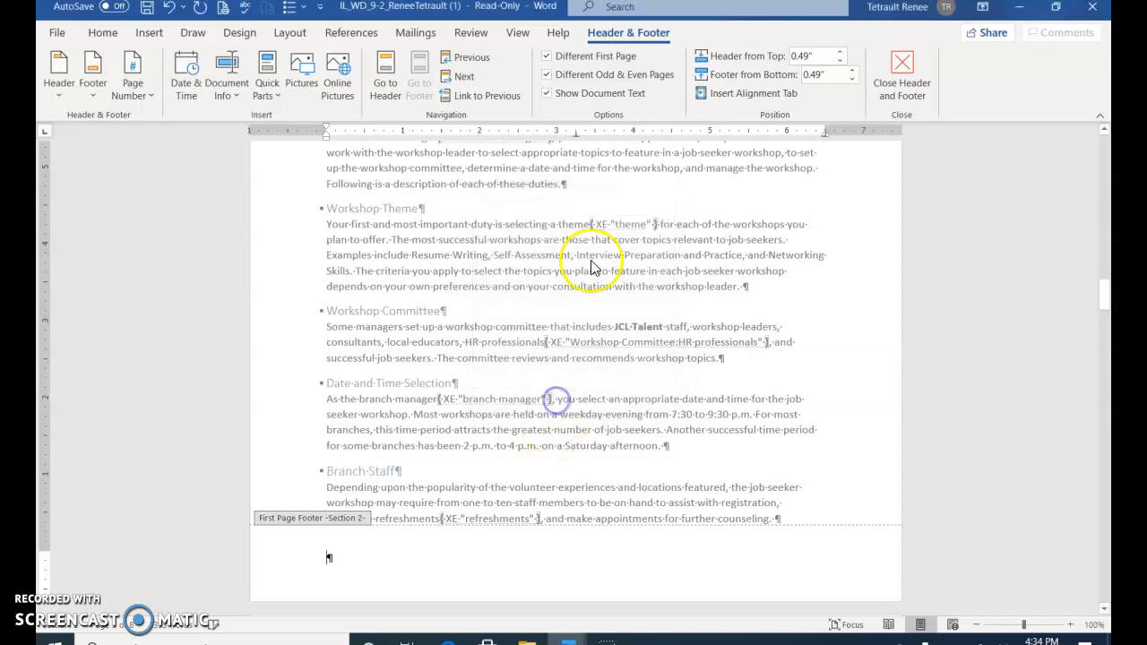
Step: Check the even and odd page footers from Section 2 through Section 3 and leave header and footer editing
left_click(464, 78)
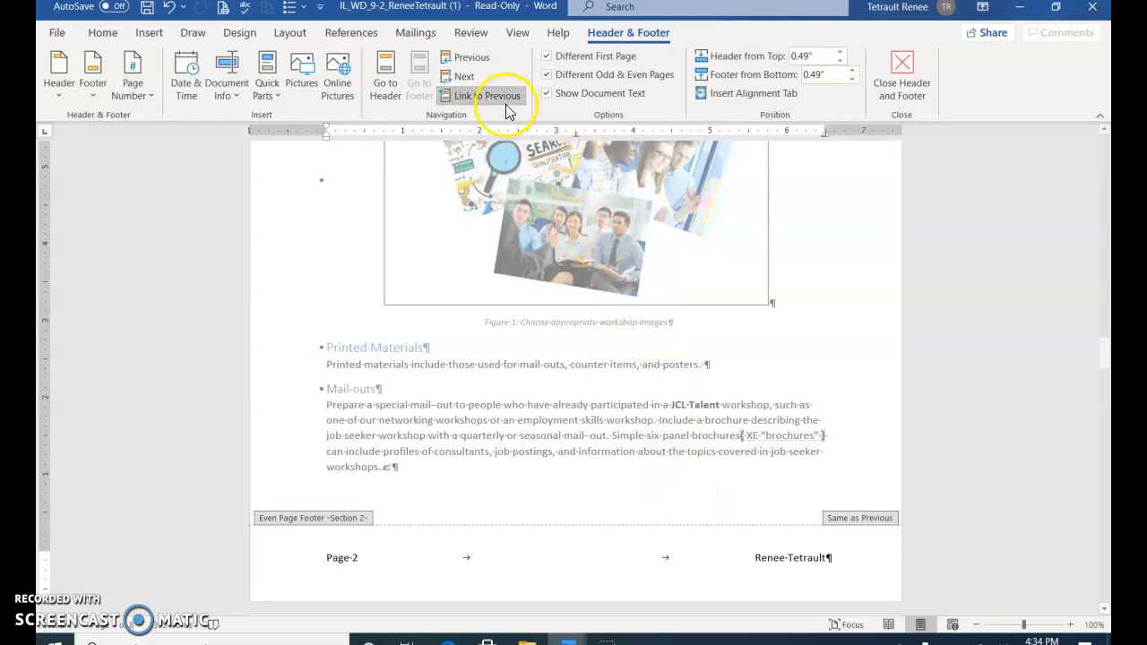
left_click(464, 77)
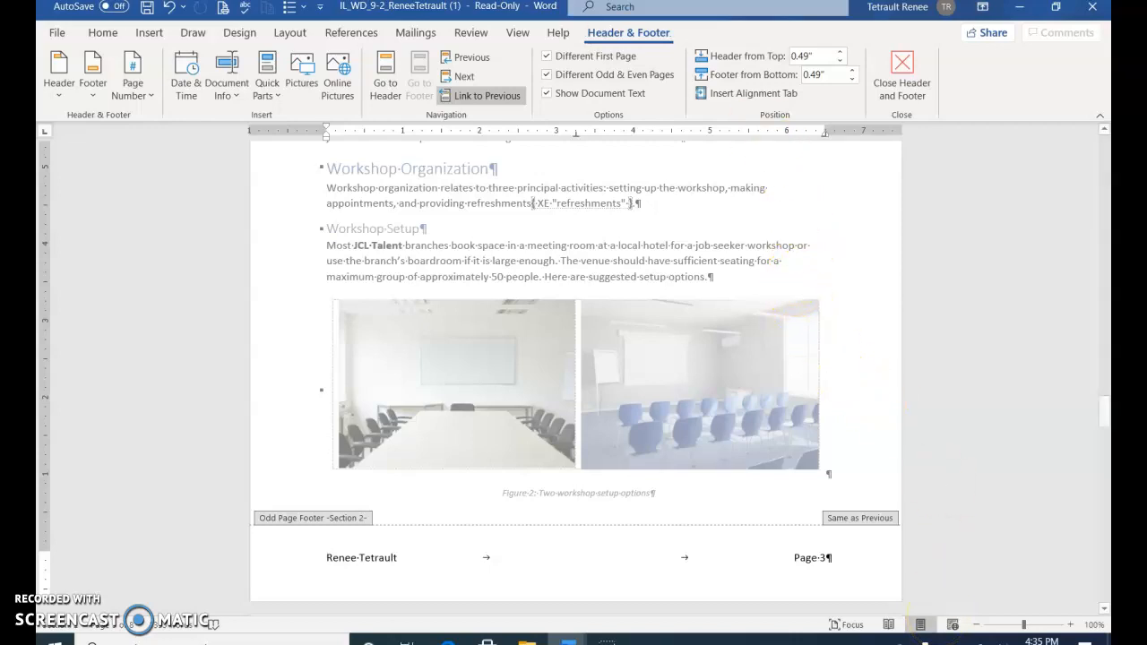
left_click(459, 79)
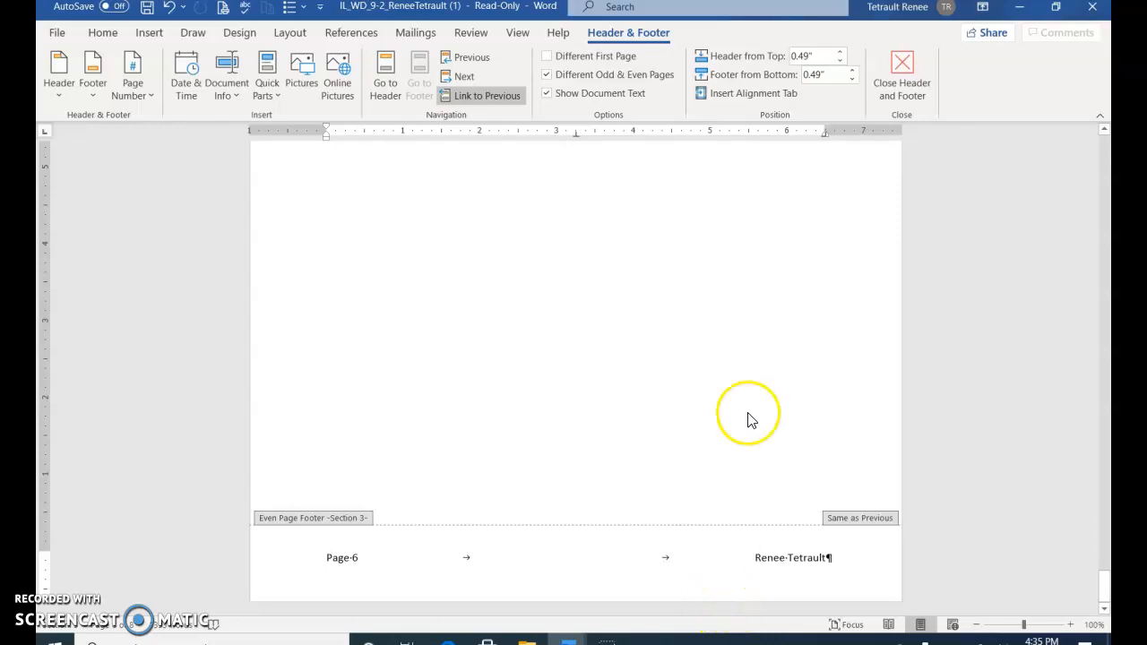
left_click(907, 73)
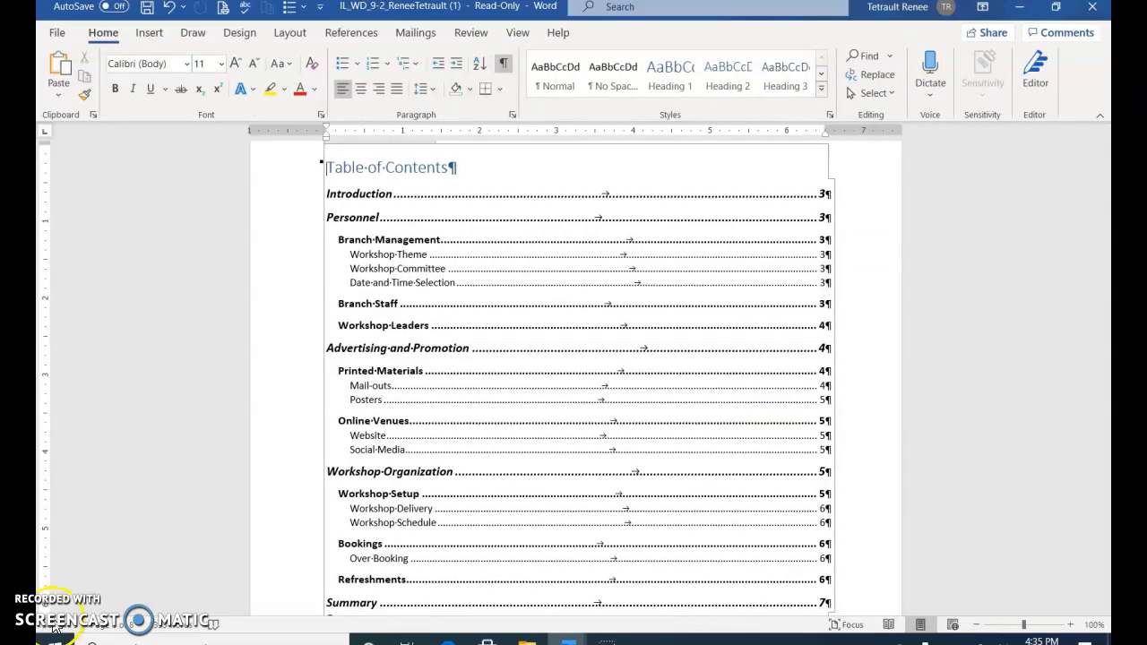
Step: Examine the page footers from the Table of Contents through the Job Seeker Workshop Procedures page to Advertising and Promotion
scroll(878, 261, "up", 2)
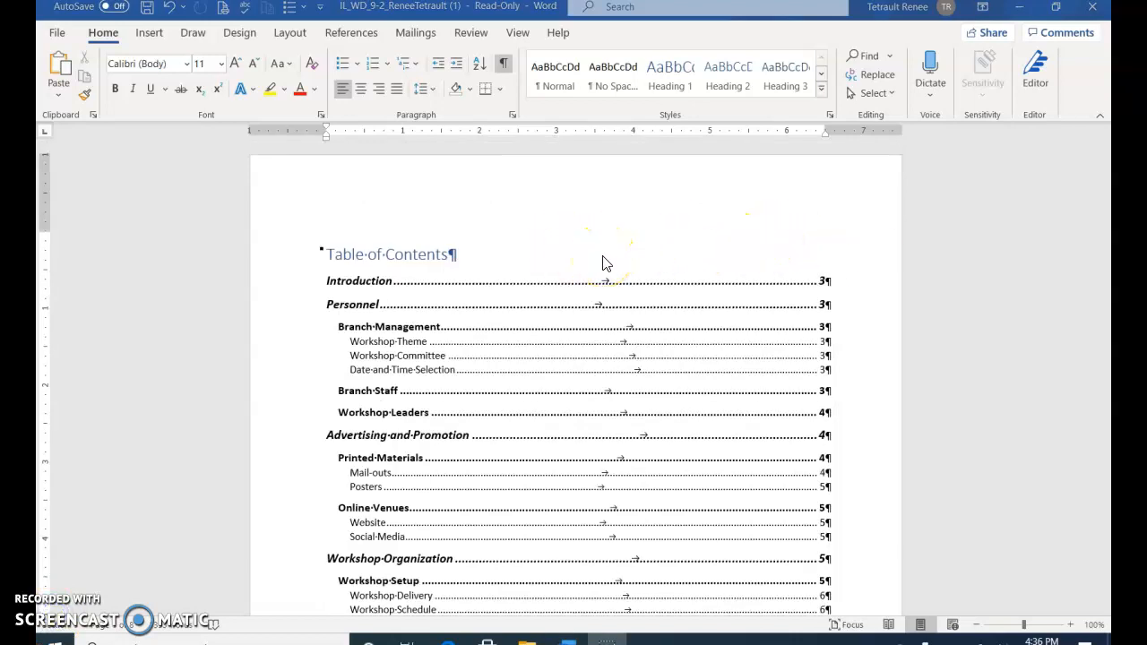
scroll(603, 263, "down", 8)
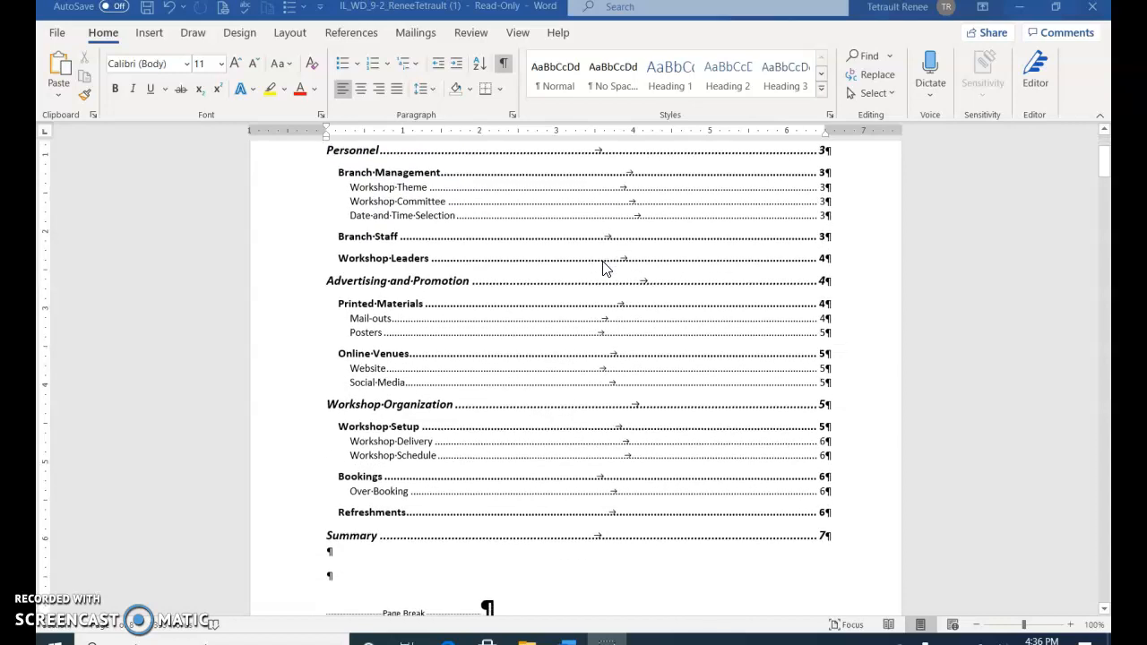
scroll(794, 520, "down", 3)
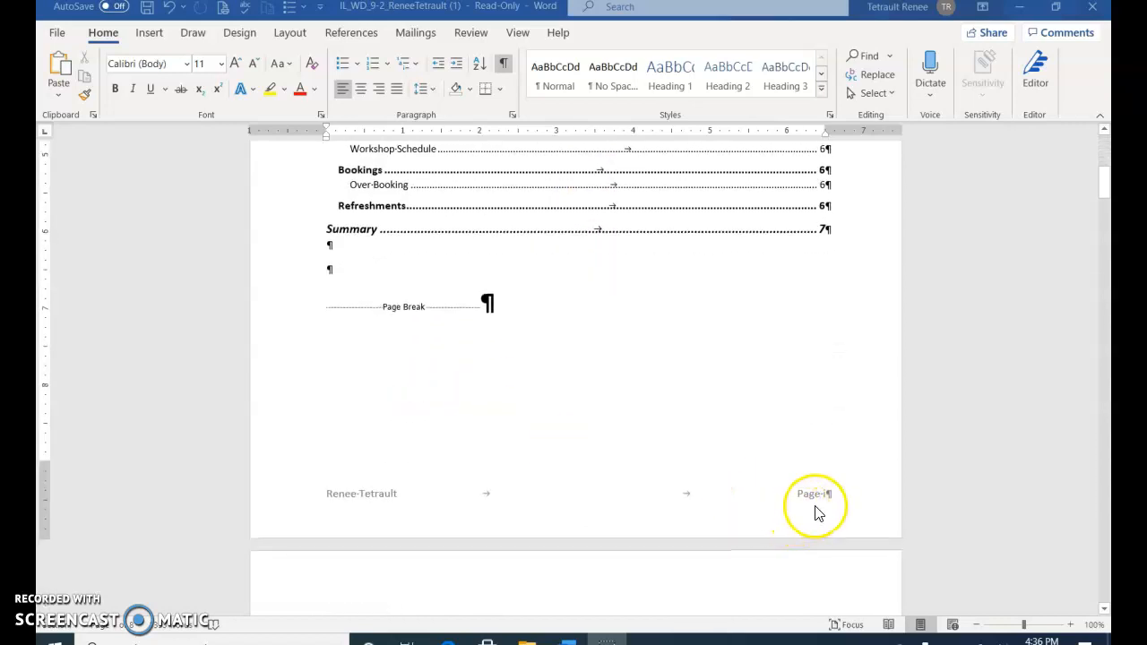
scroll(824, 504, "down", 2)
scroll(815, 506, "down", 10)
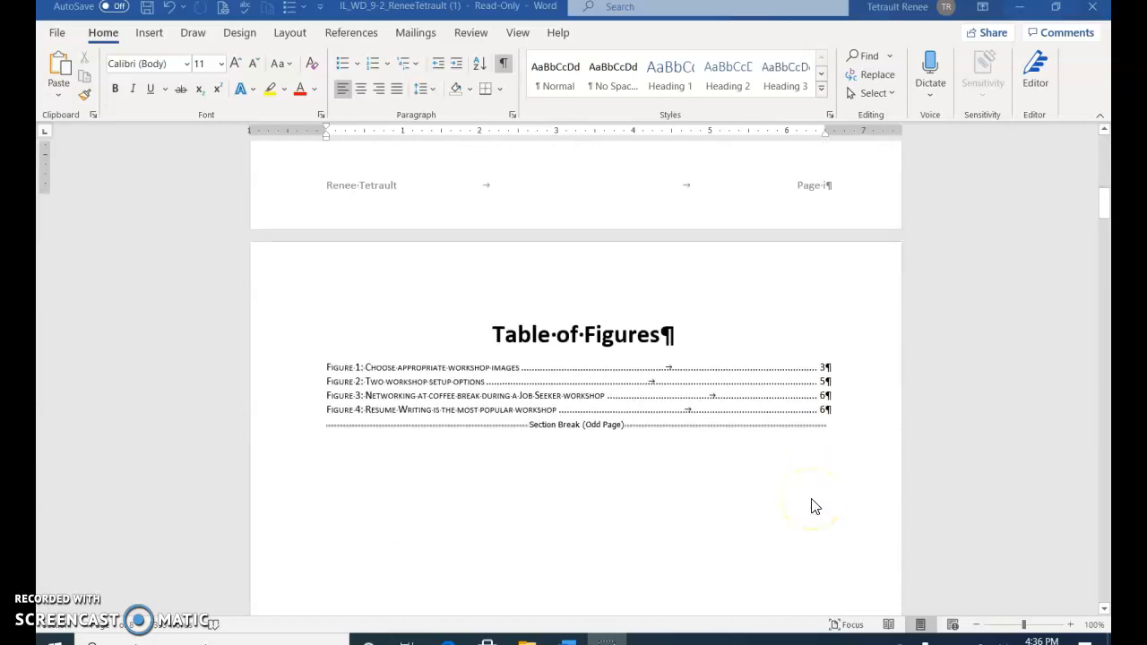
scroll(811, 506, "down", 7)
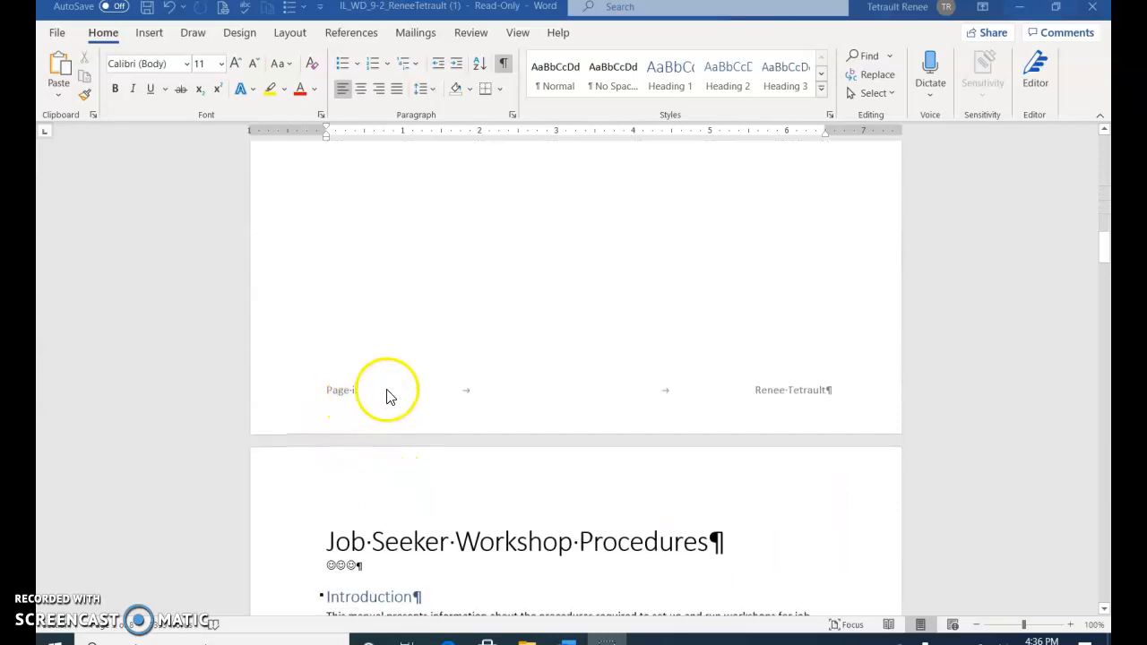
scroll(430, 396, "down", 2)
scroll(438, 397, "down", 3)
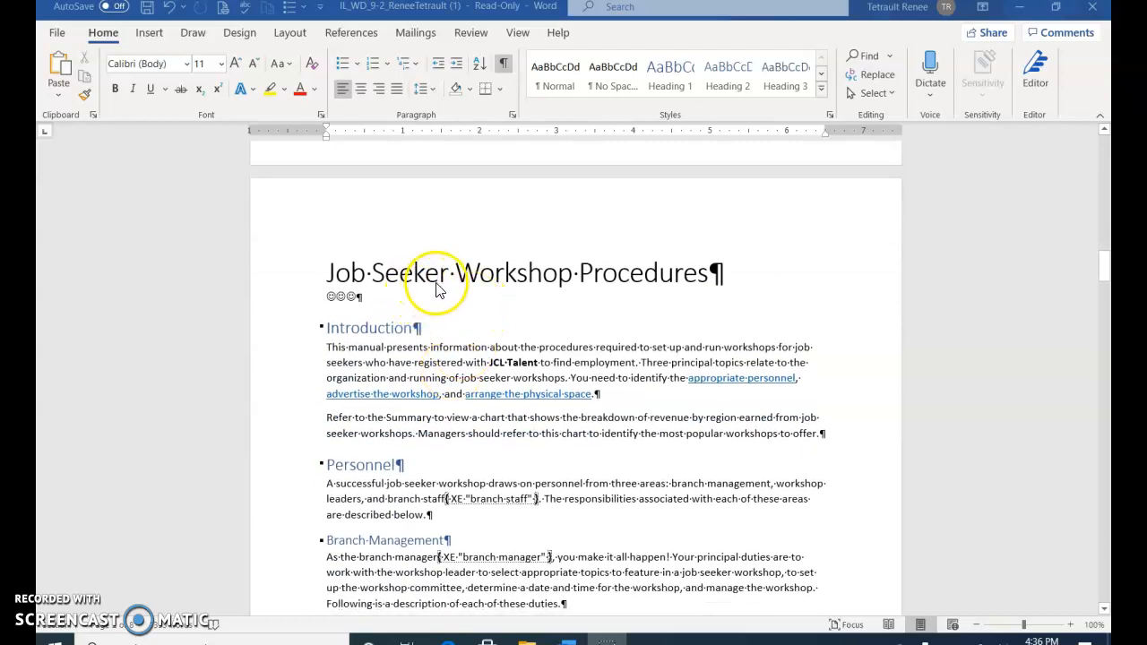
scroll(553, 296, "down", 1)
scroll(553, 296, "down", 7)
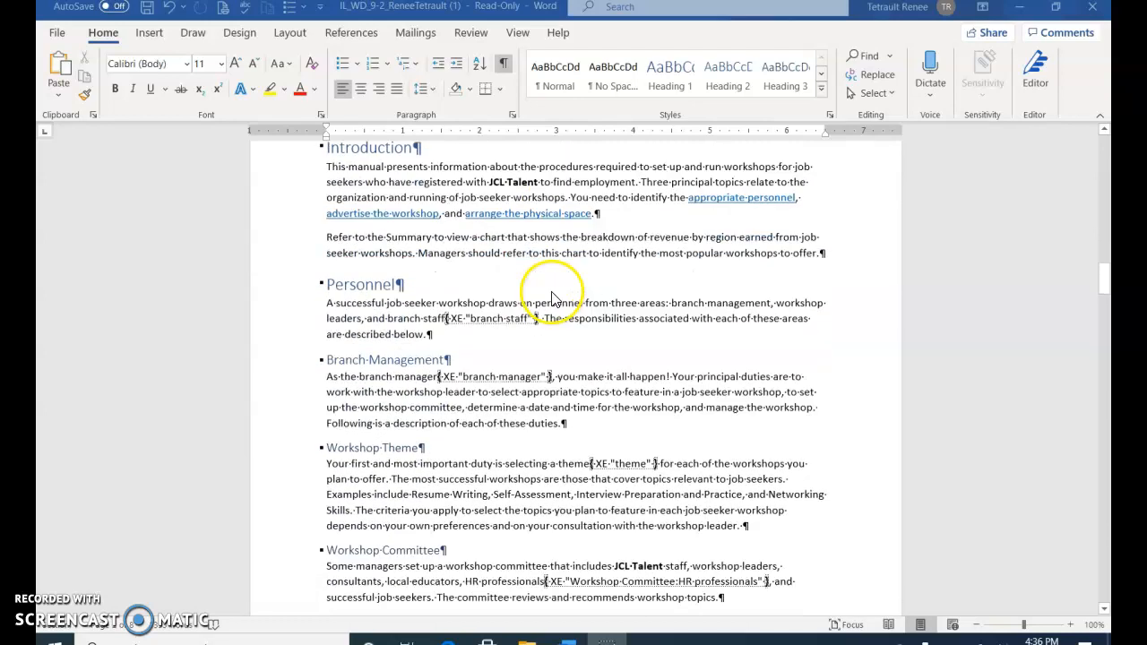
scroll(612, 432, "down", 2)
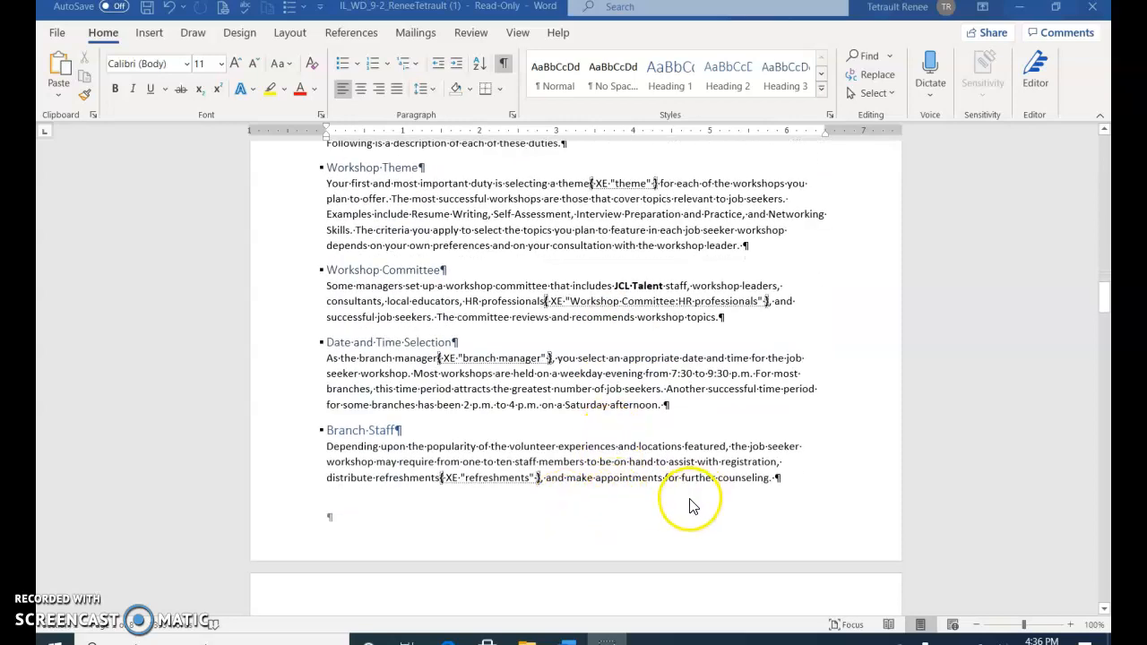
scroll(685, 483, "up", 8)
scroll(665, 448, "down", 3)
scroll(664, 448, "down", 12)
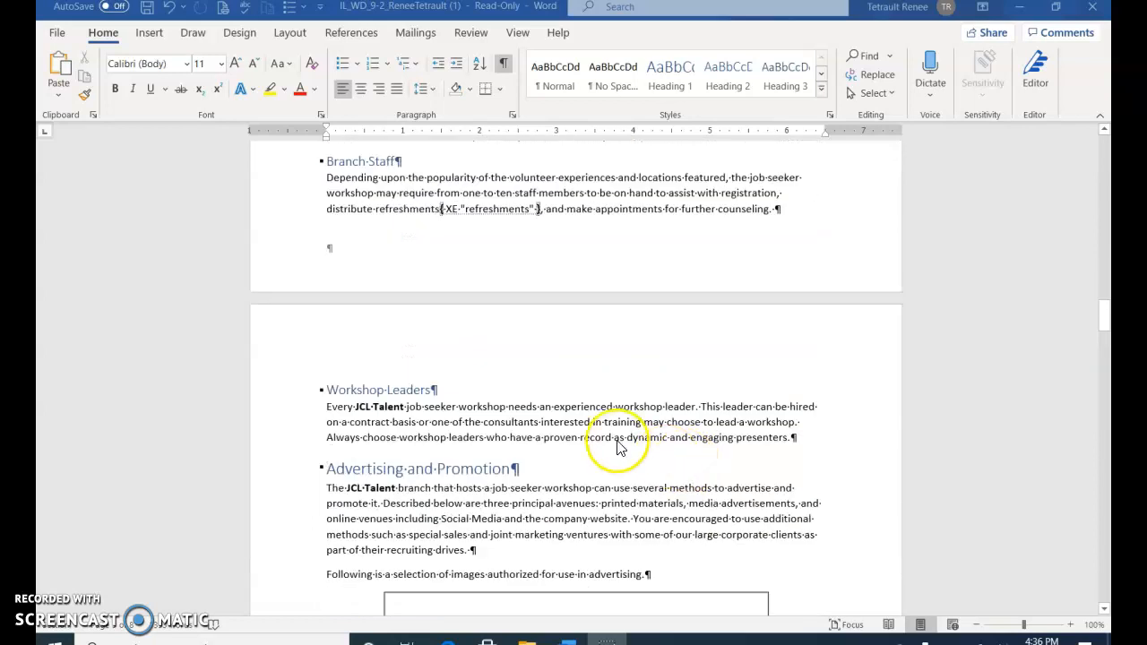
scroll(617, 448, "down", 1)
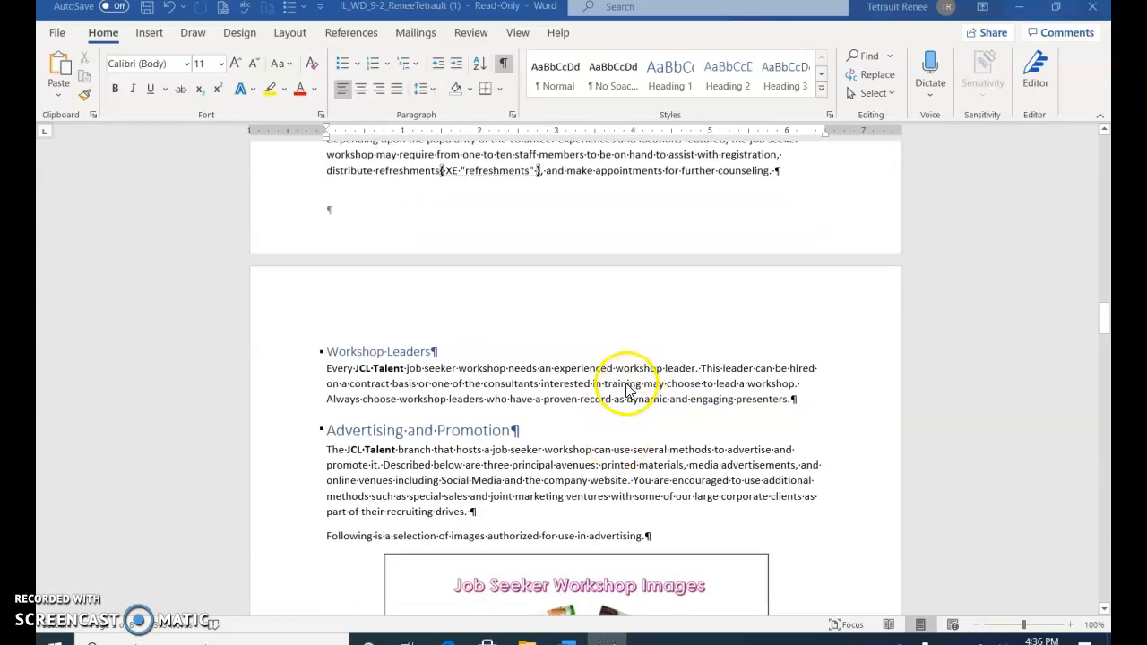
scroll(618, 394, "down", 3)
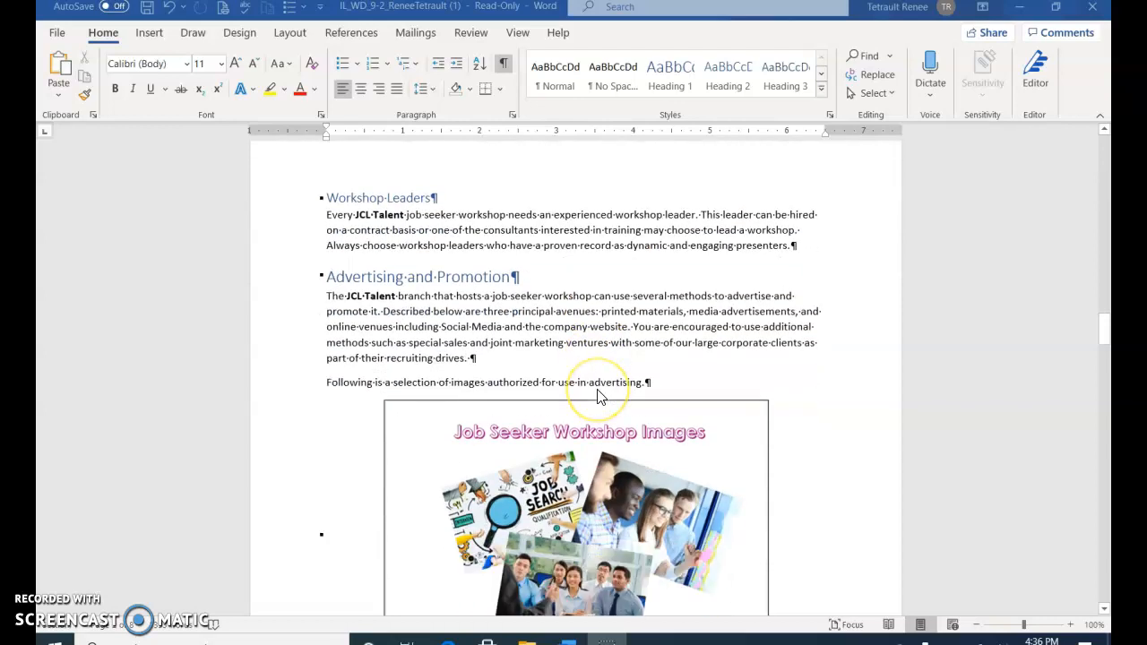
Step: Examine the page footers from Advertising and Promotion through the Summary to the Index page
scroll(599, 397, "down", 4)
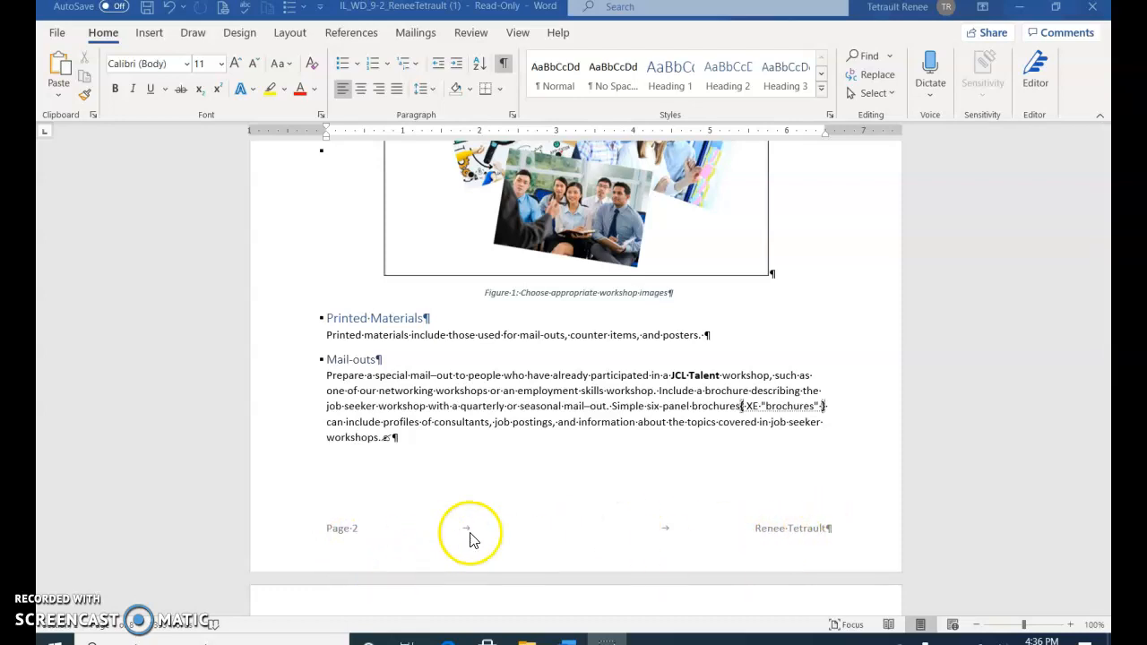
scroll(468, 537, "down", 10)
scroll(568, 521, "down", 5)
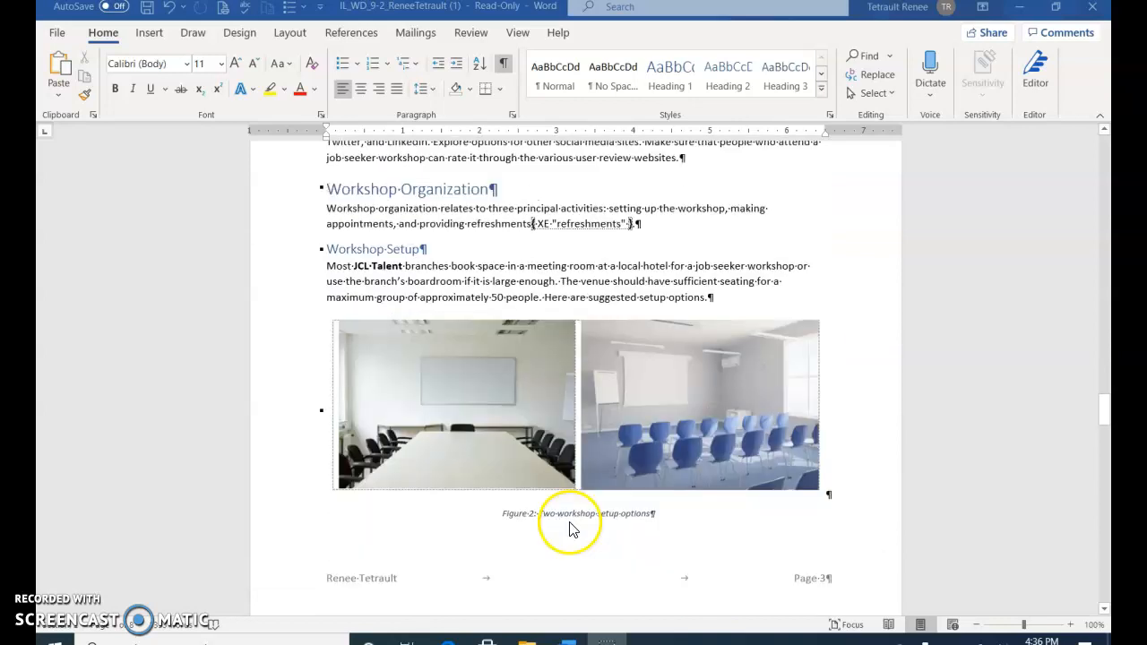
scroll(817, 514, "down", 15)
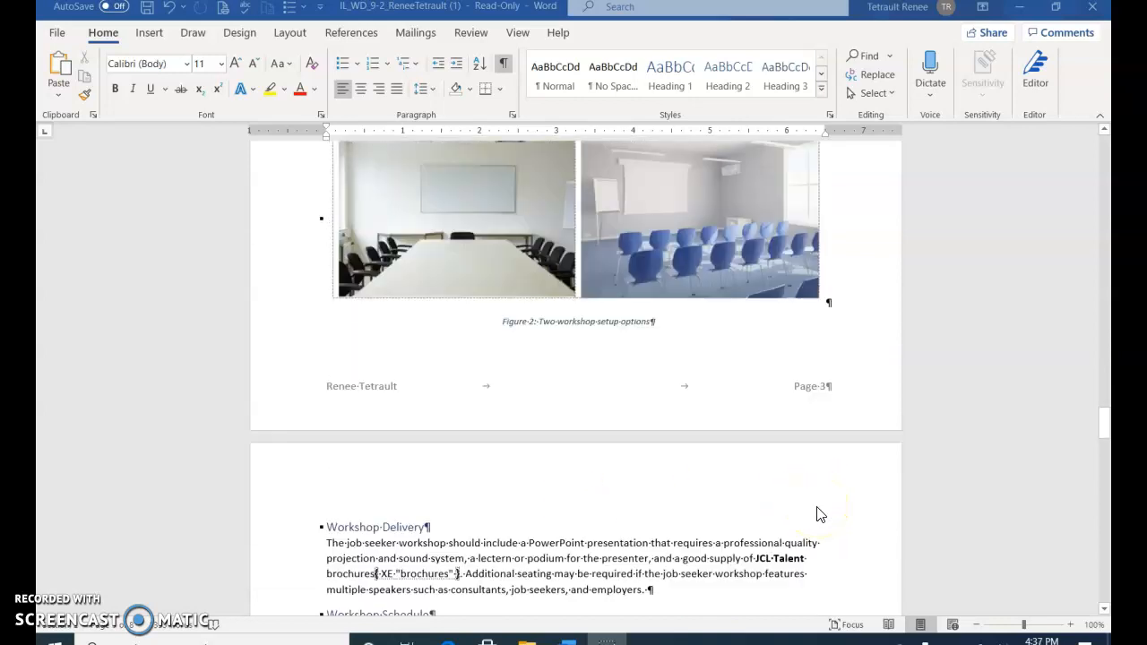
scroll(802, 522, "down", 3)
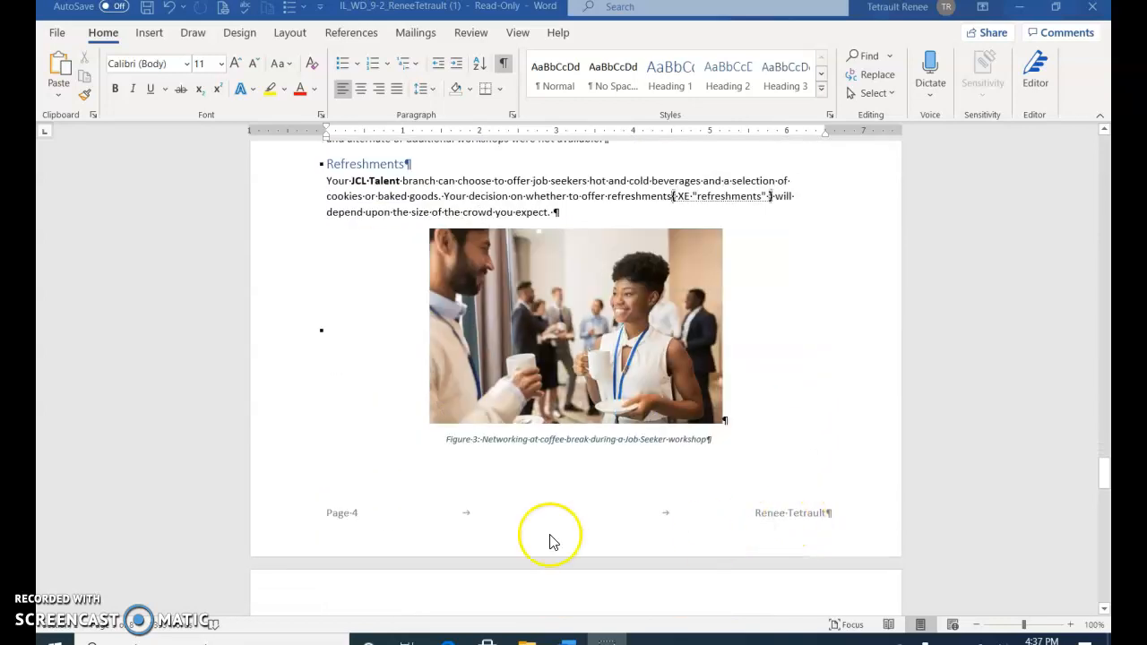
scroll(758, 510, "down", 10)
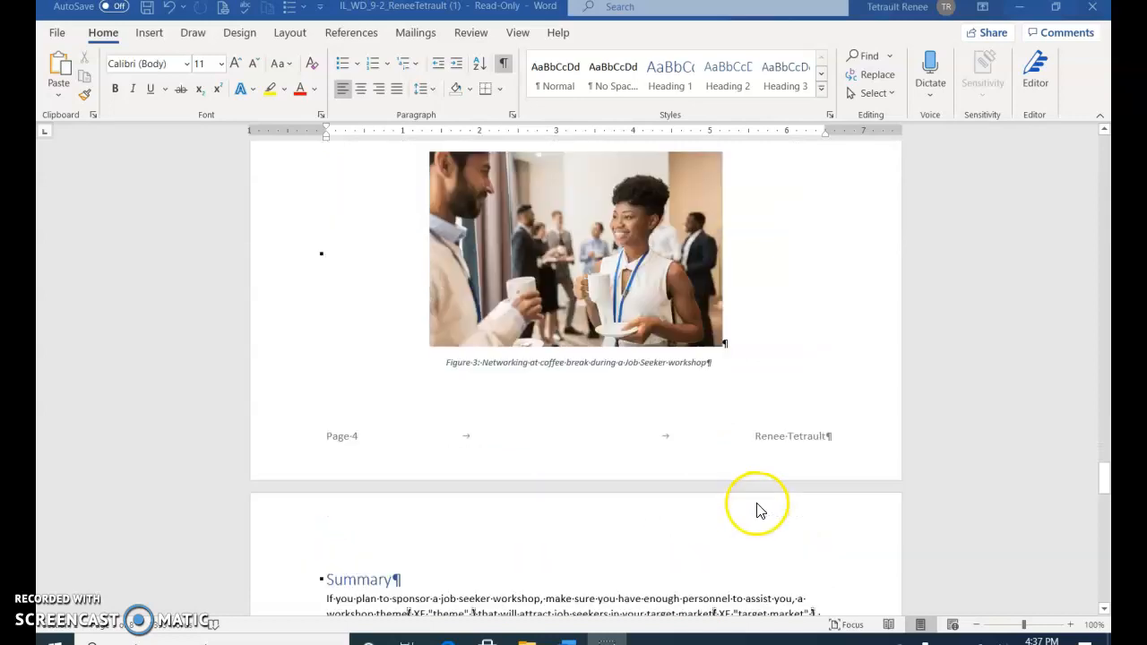
scroll(759, 517, "down", 6)
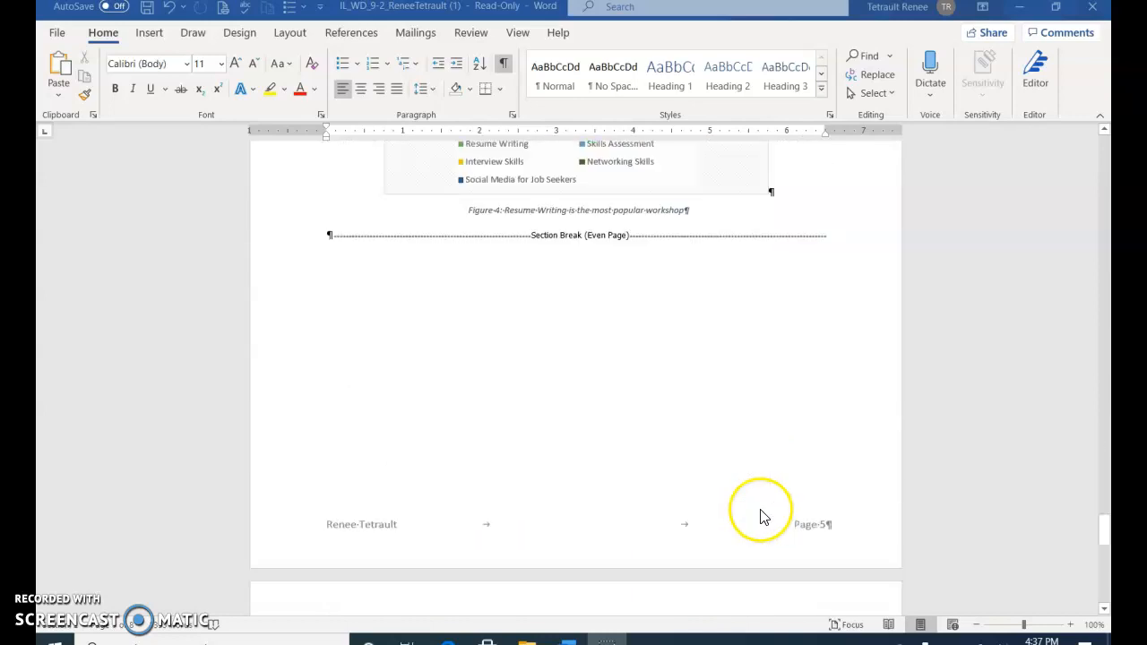
scroll(860, 537, "down", 15)
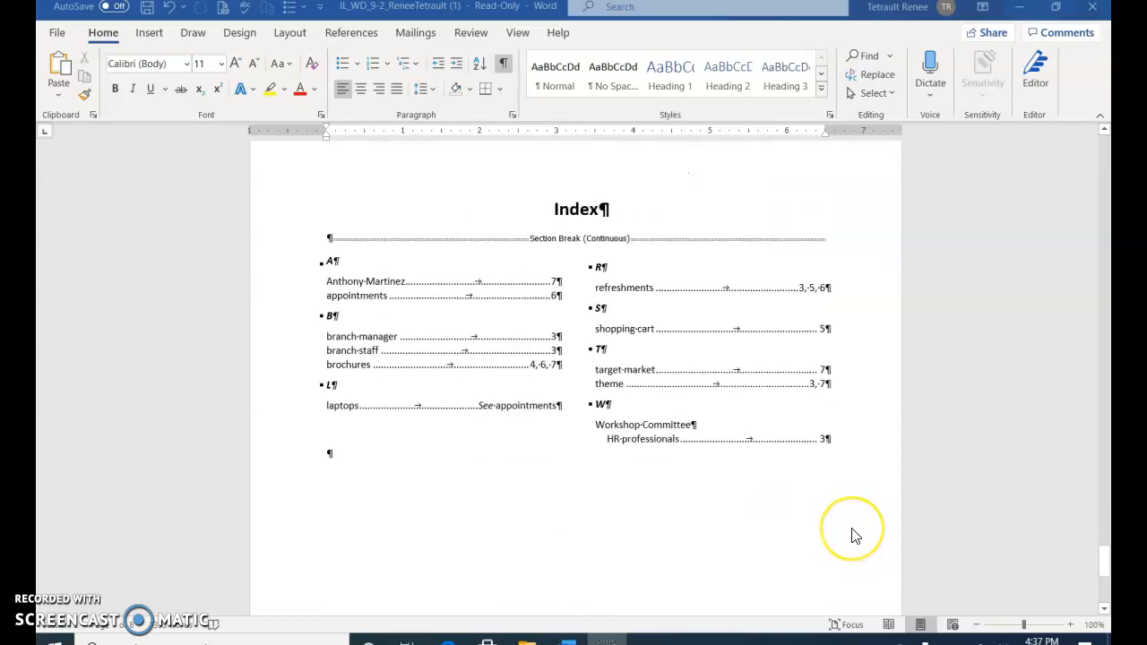
scroll(852, 536, "down", 1)
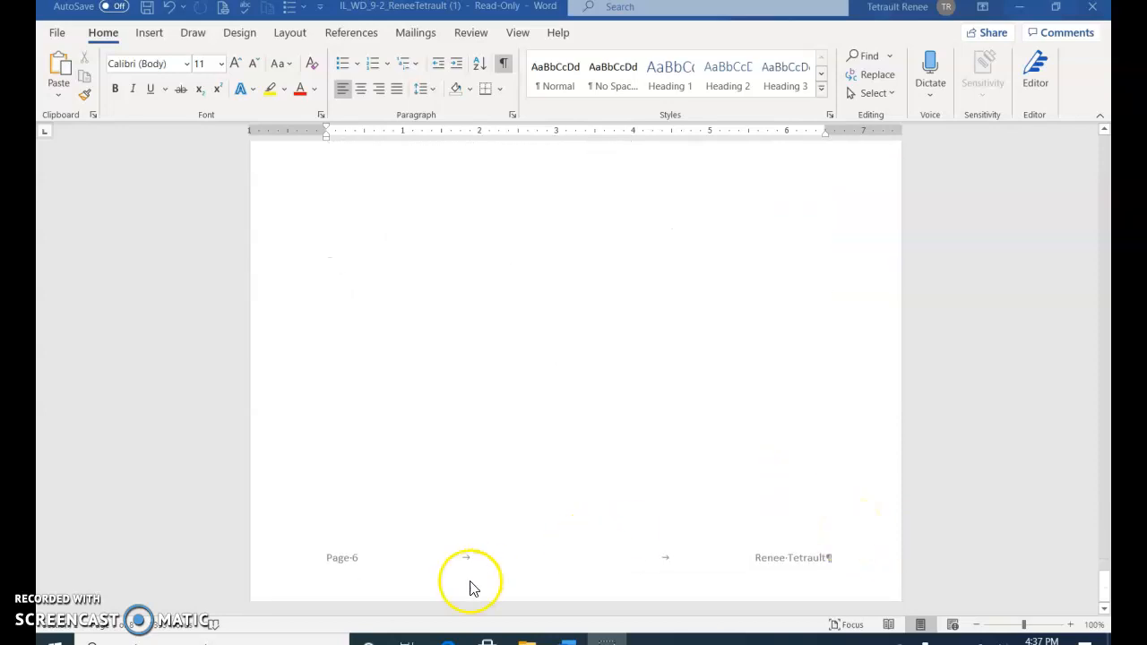
left_click(575, 535)
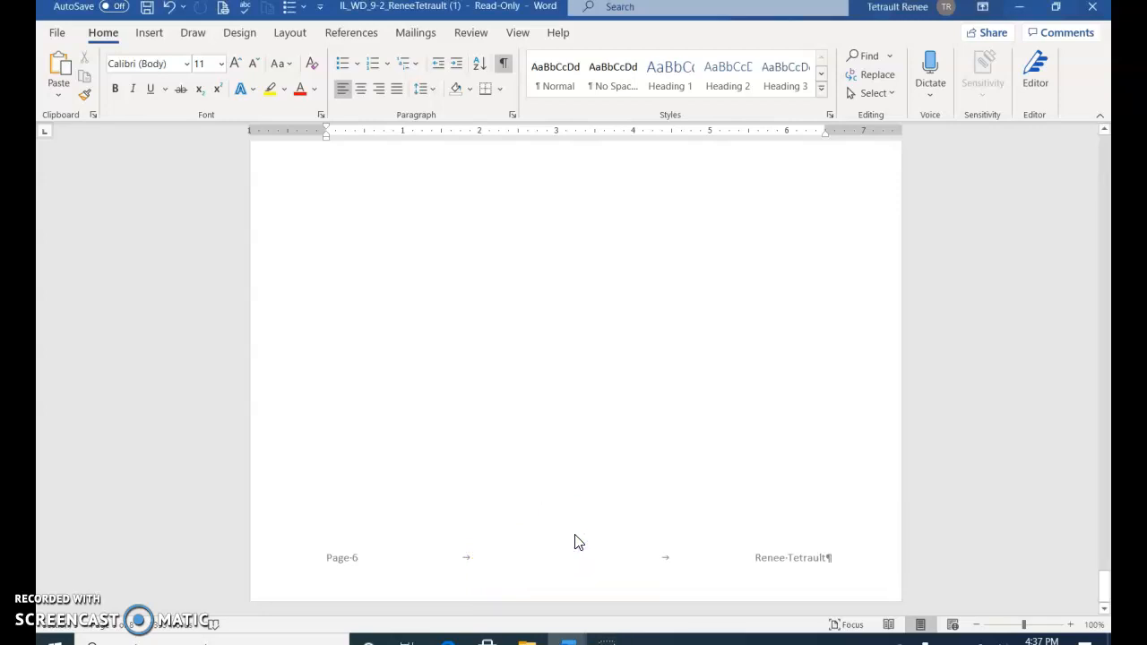
Step: Return to the start of the document and zoom the view to page width
key("ctrl+Home")
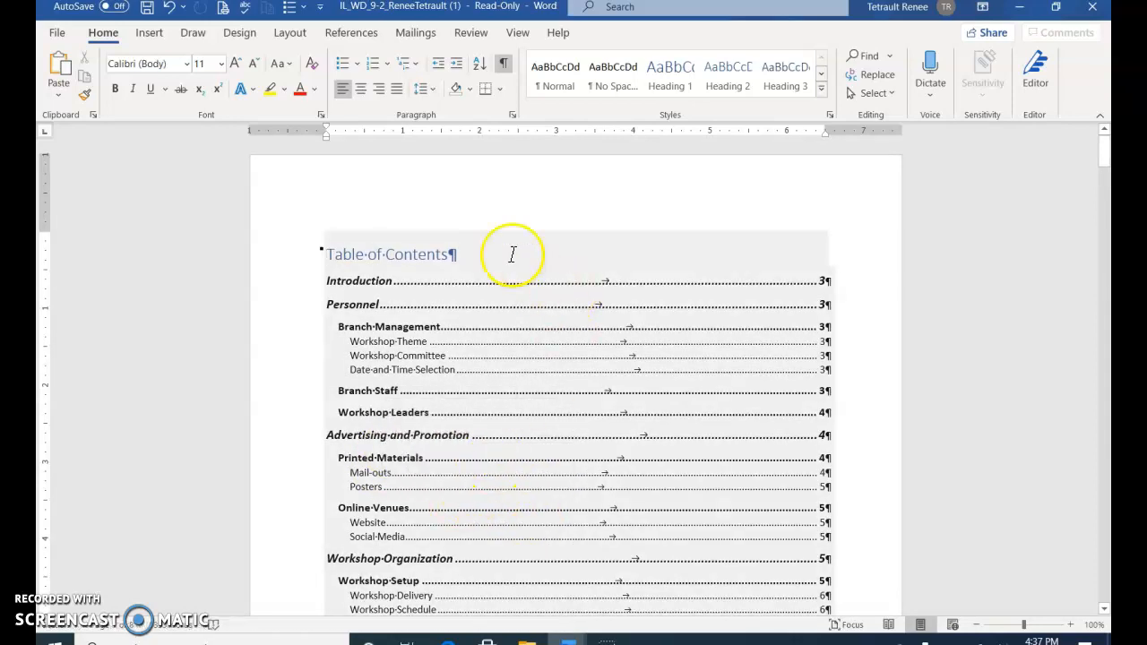
left_click(517, 33)
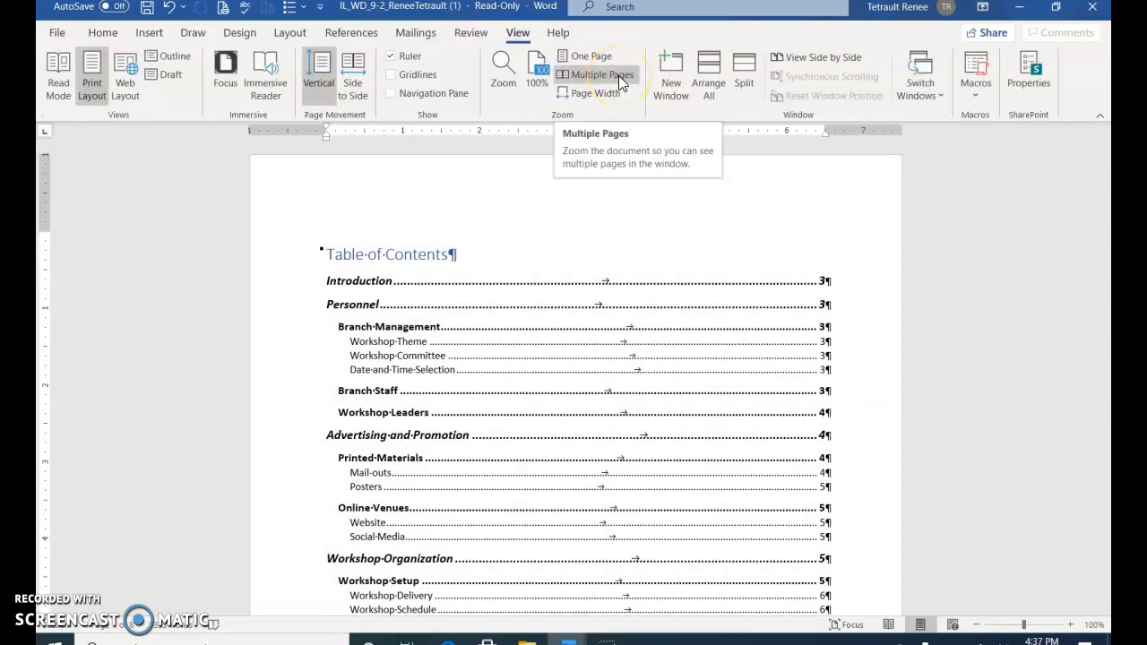
left_click(593, 94)
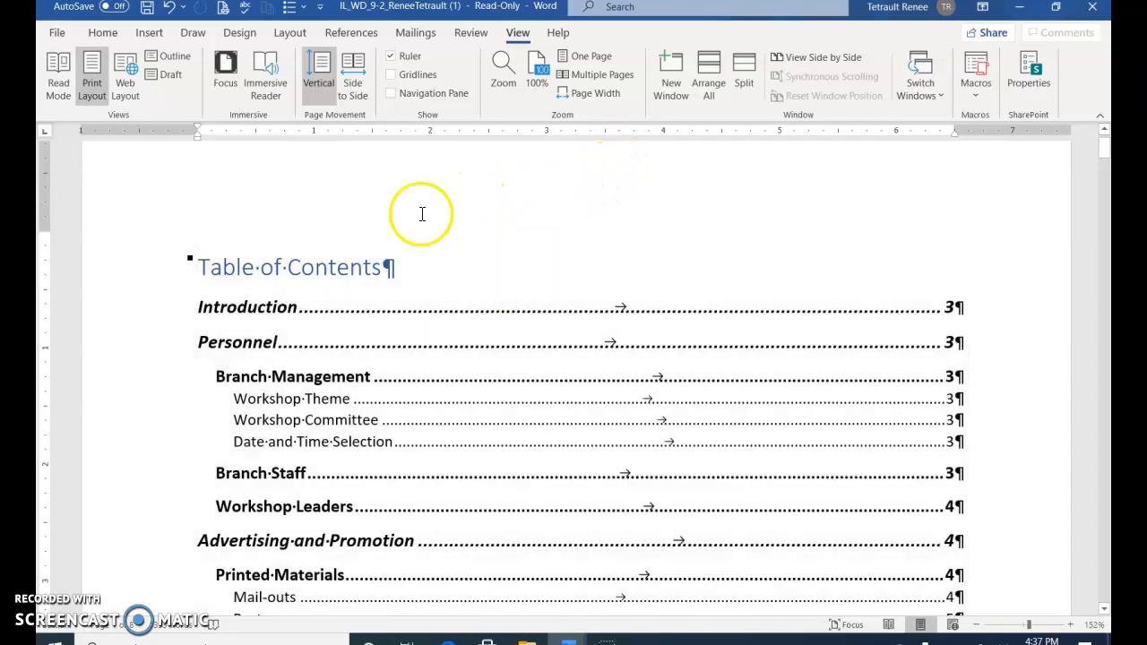
left_click(421, 213)
scroll(661, 230, "up", 1)
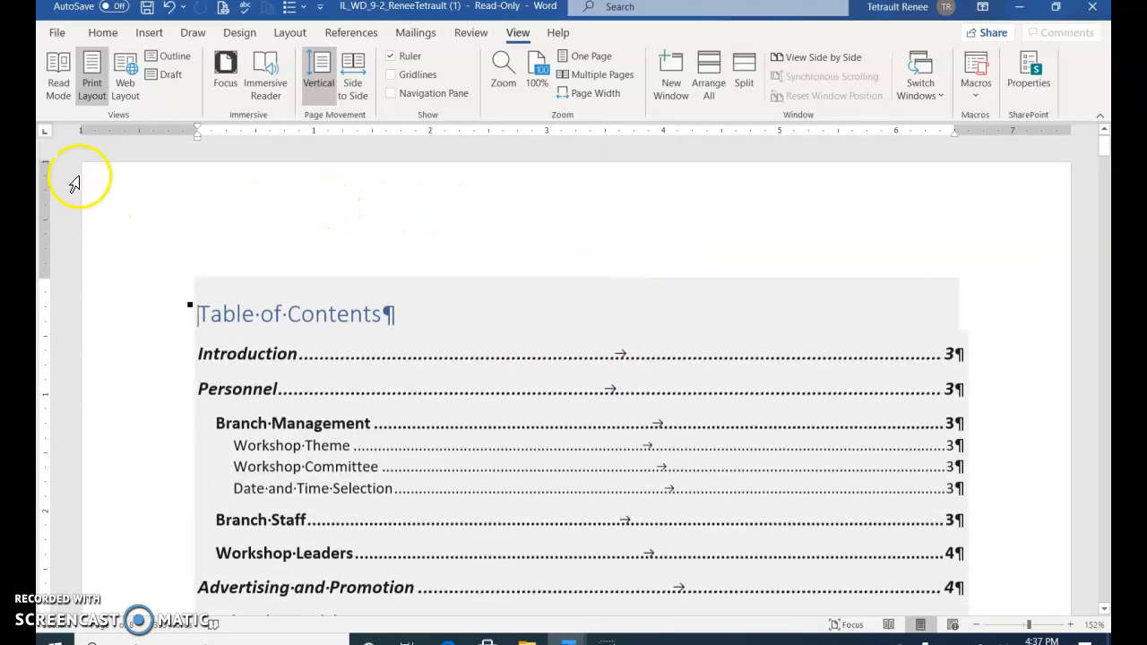
Step: Unlink the Section 2 even page header from the previous section and enter JCL Talent in it
double_click(210, 224)
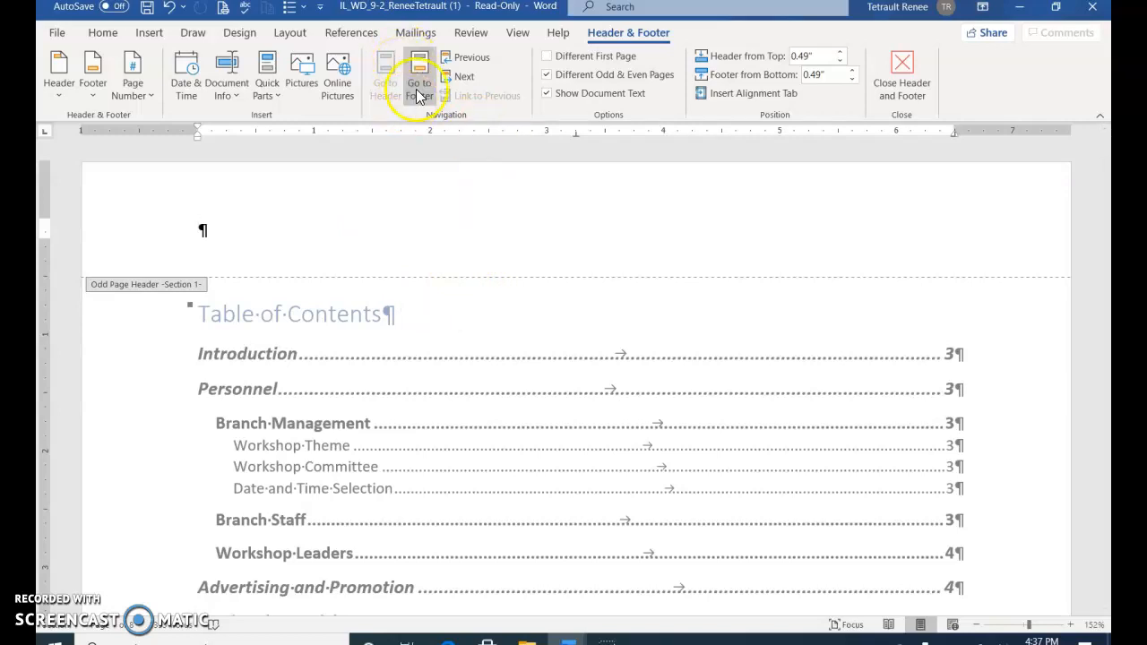
left_click(464, 79)
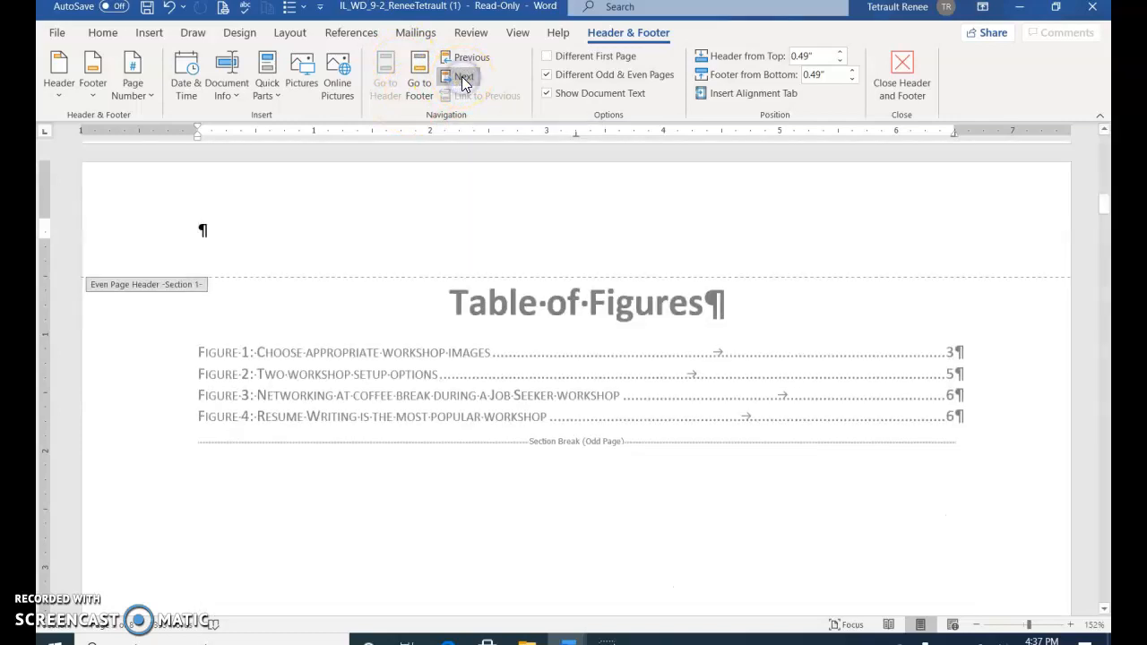
left_click(464, 79)
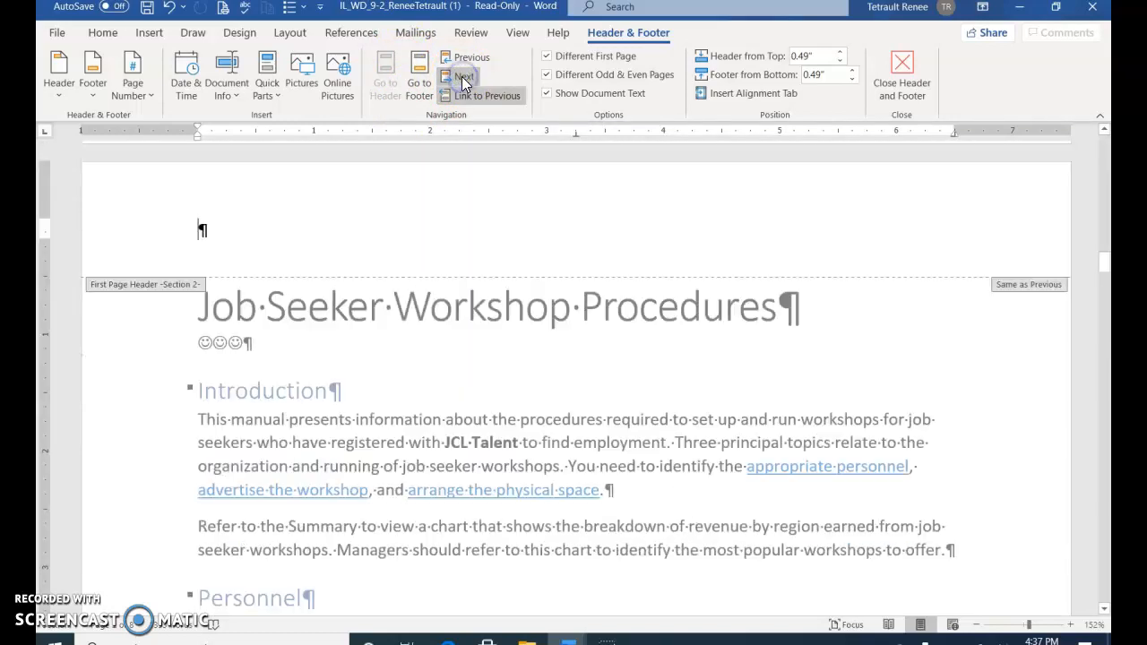
left_click(463, 78)
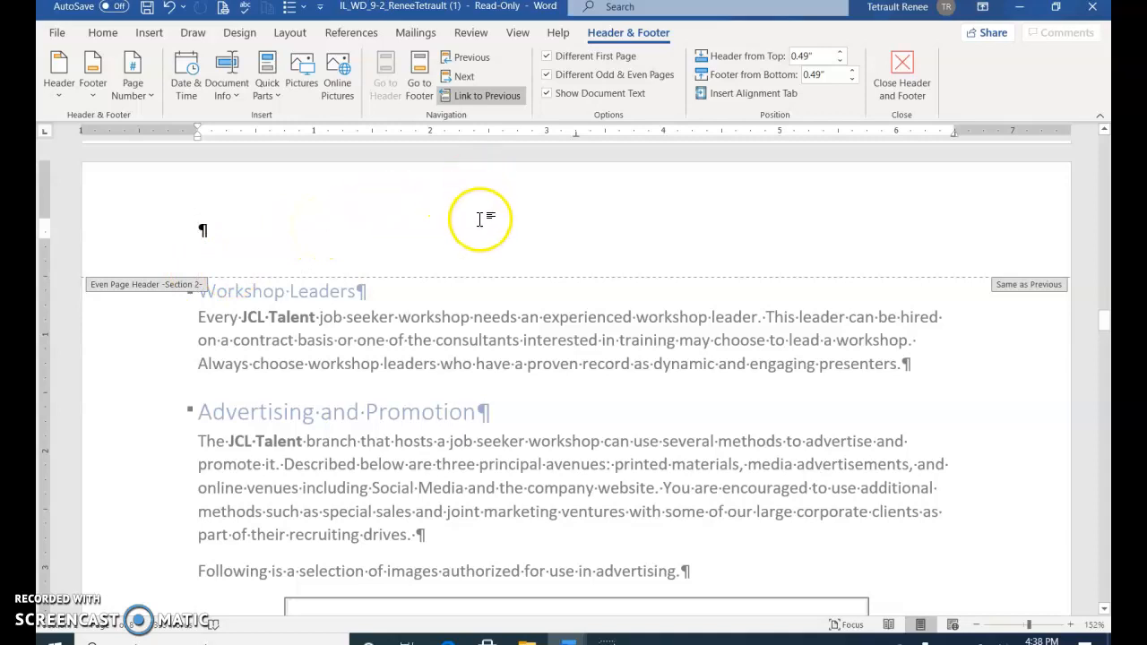
left_click(507, 96)
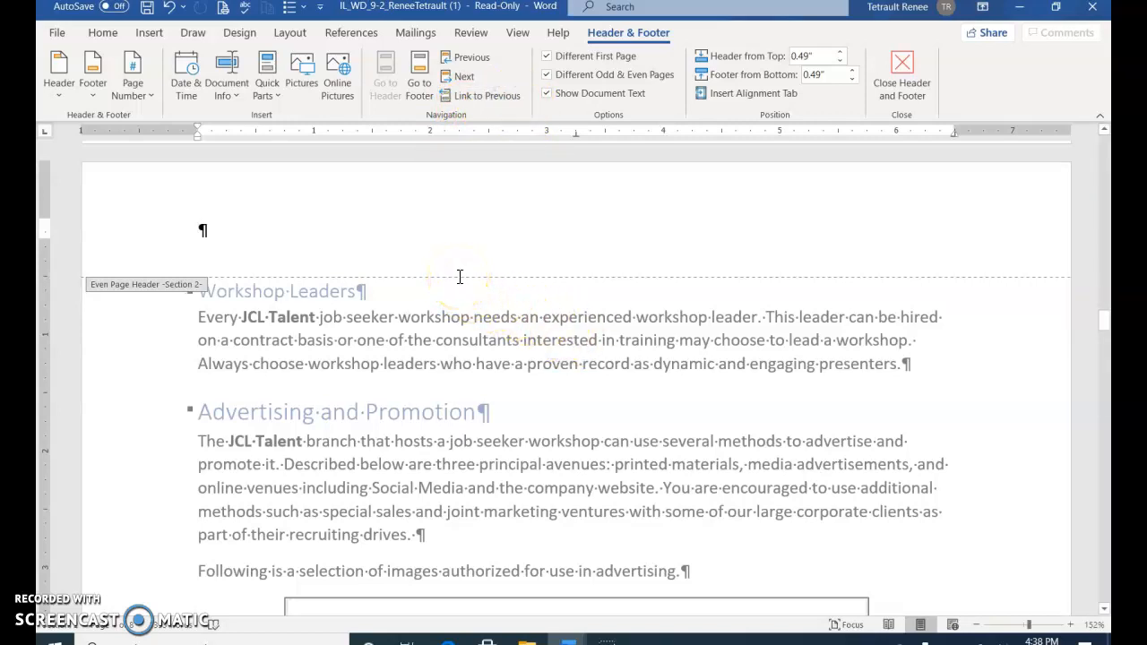
type("JCL Talent")
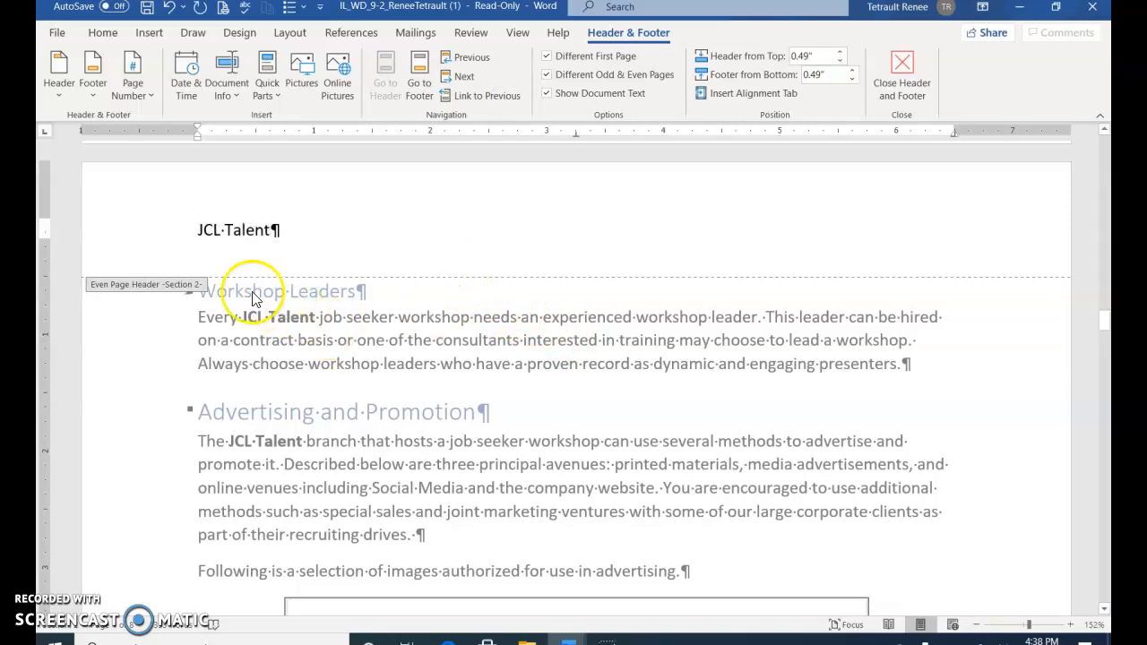
Step: Format the JCL Talent text in the even page header as 14 pt, bold and centered, and copy it
left_click(113, 230)
key("ctrl+c")
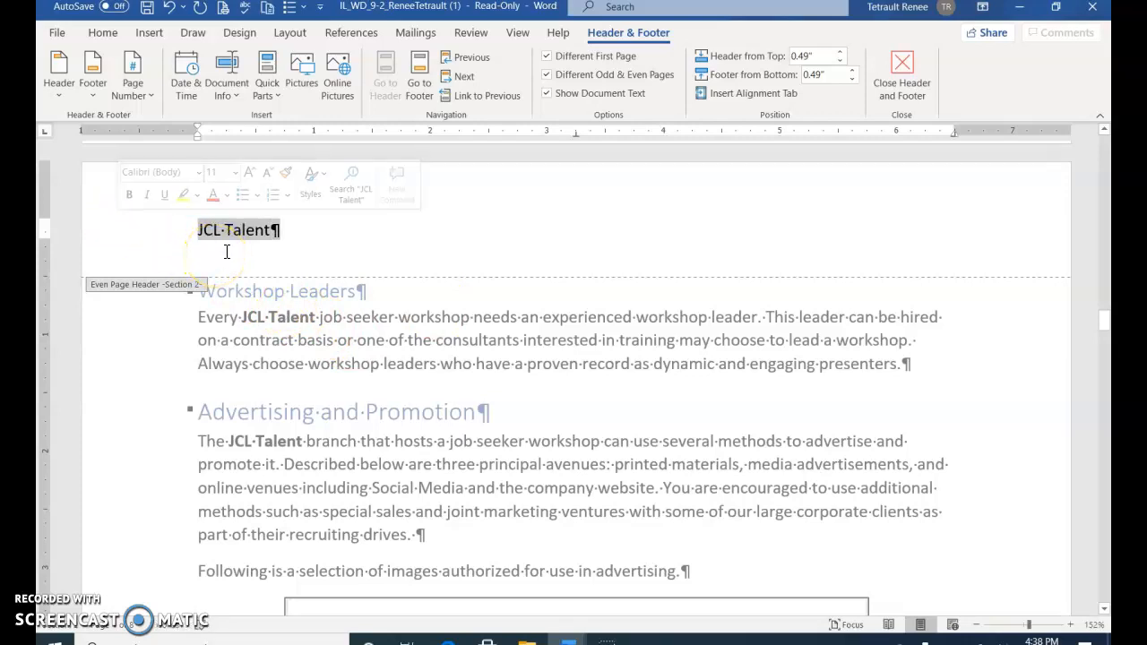
left_click(103, 32)
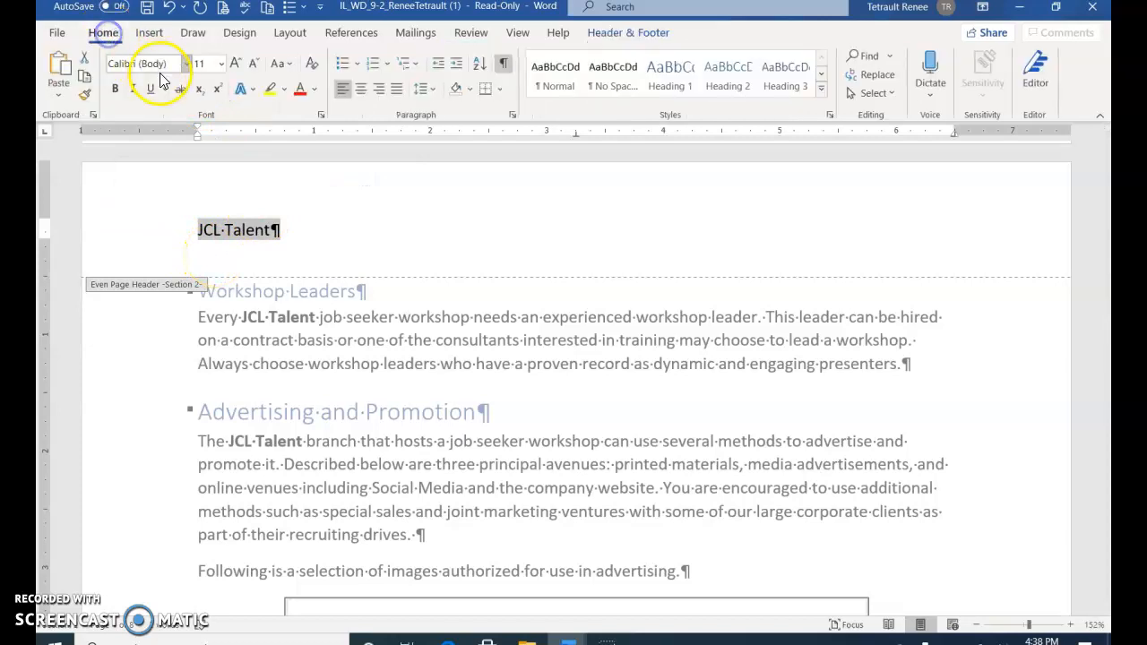
left_click(221, 64)
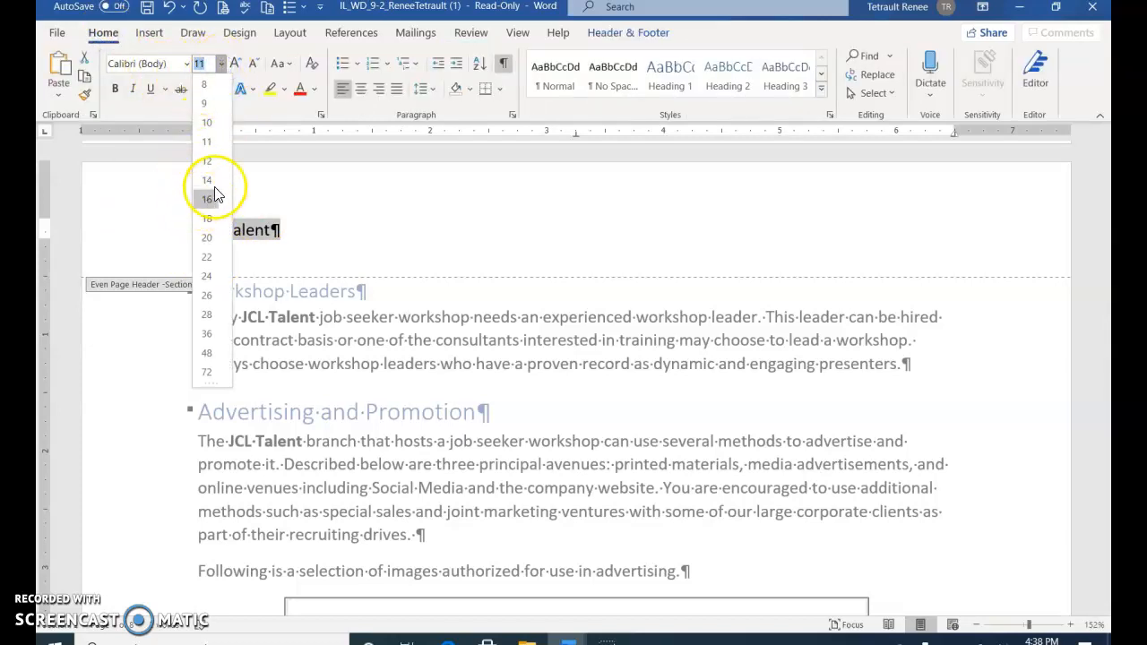
left_click(215, 183)
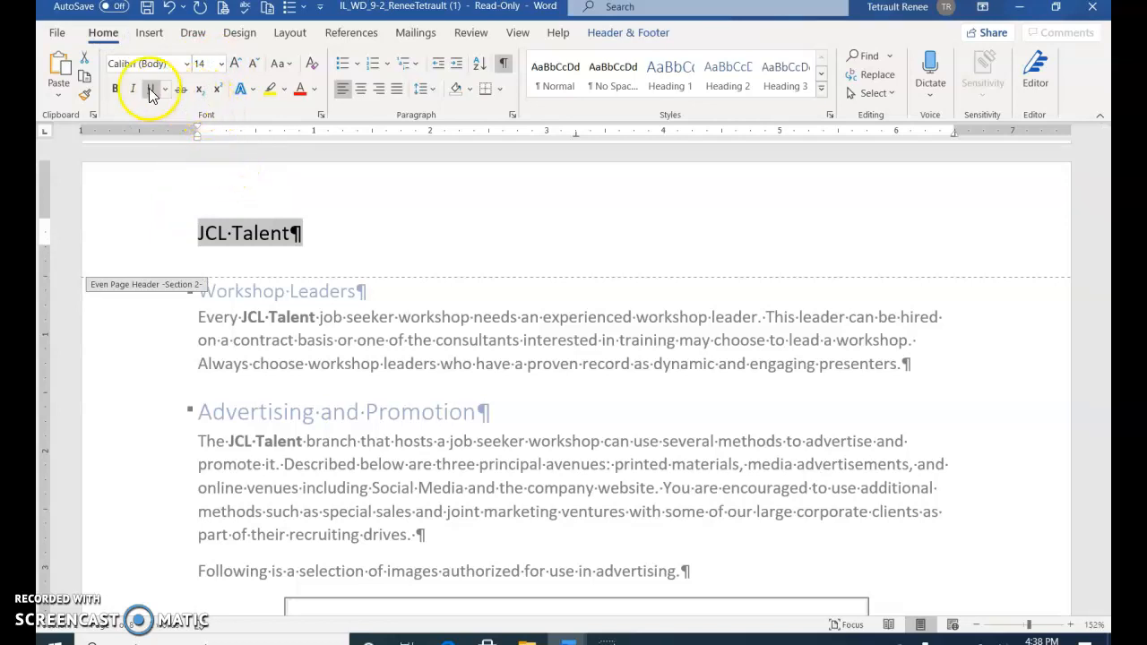
left_click(115, 88)
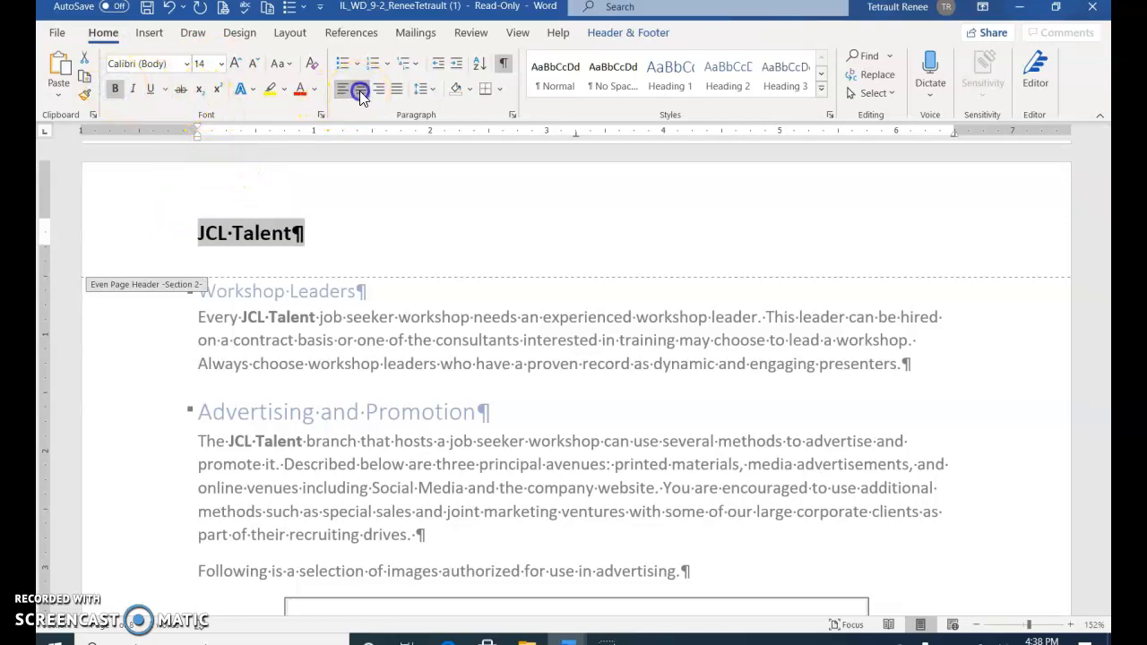
left_click(359, 89)
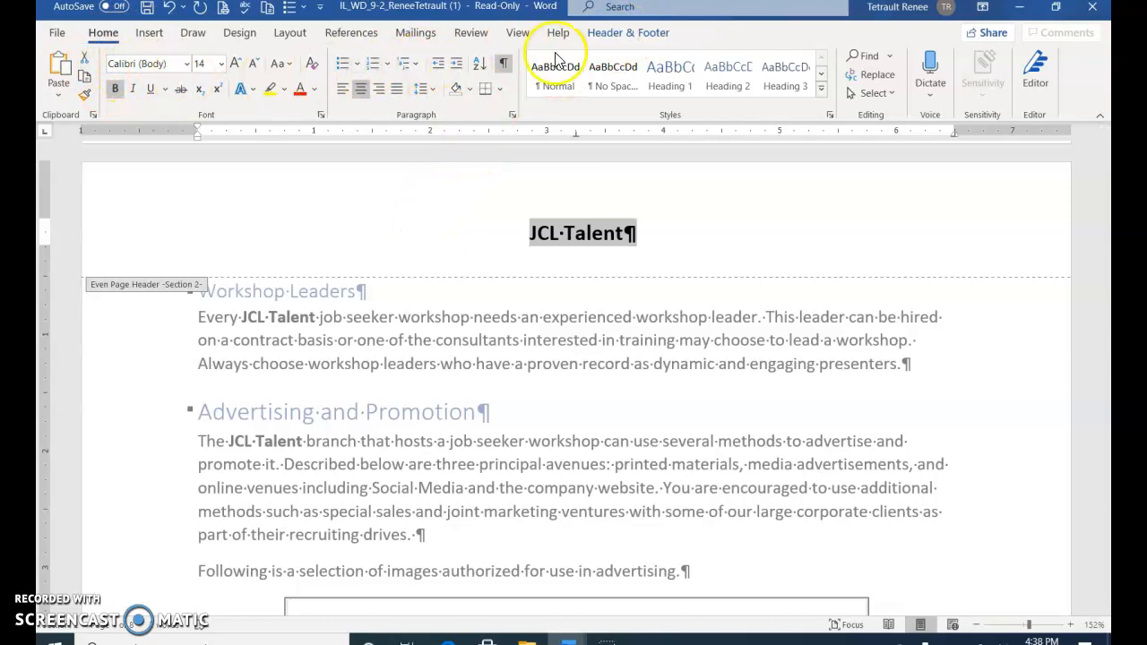
left_click(631, 81)
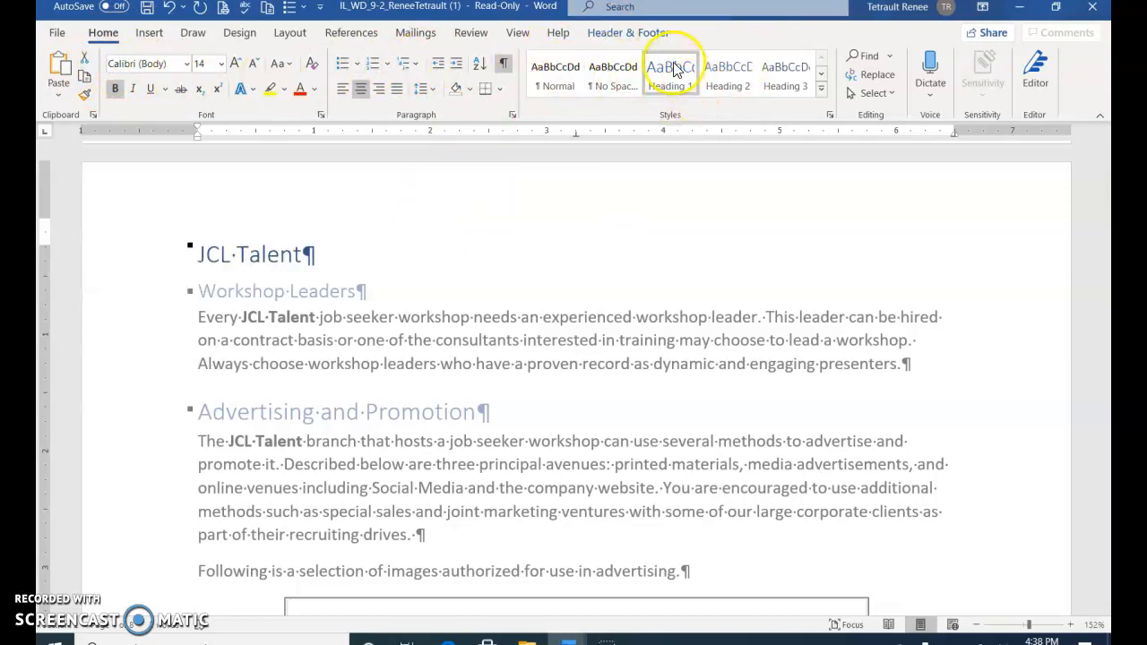
key("ctrl+z")
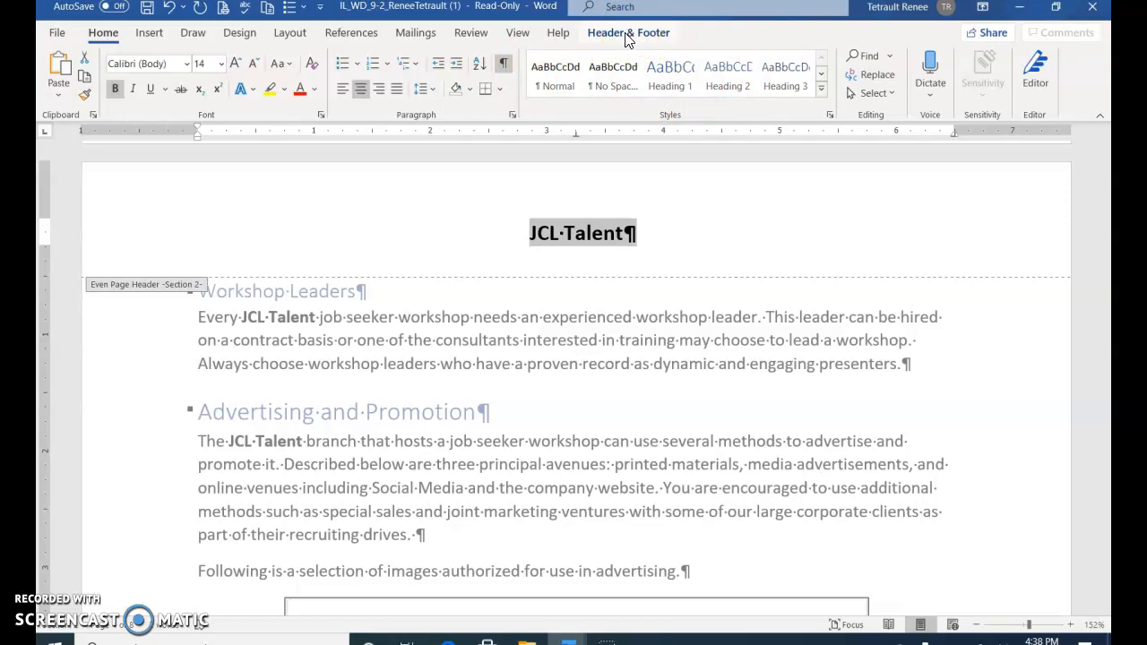
Step: Unlink the Section 2 odd page header from the previous section, paste the copied JCL Talent text into it, and leave header editing
left_click(627, 34)
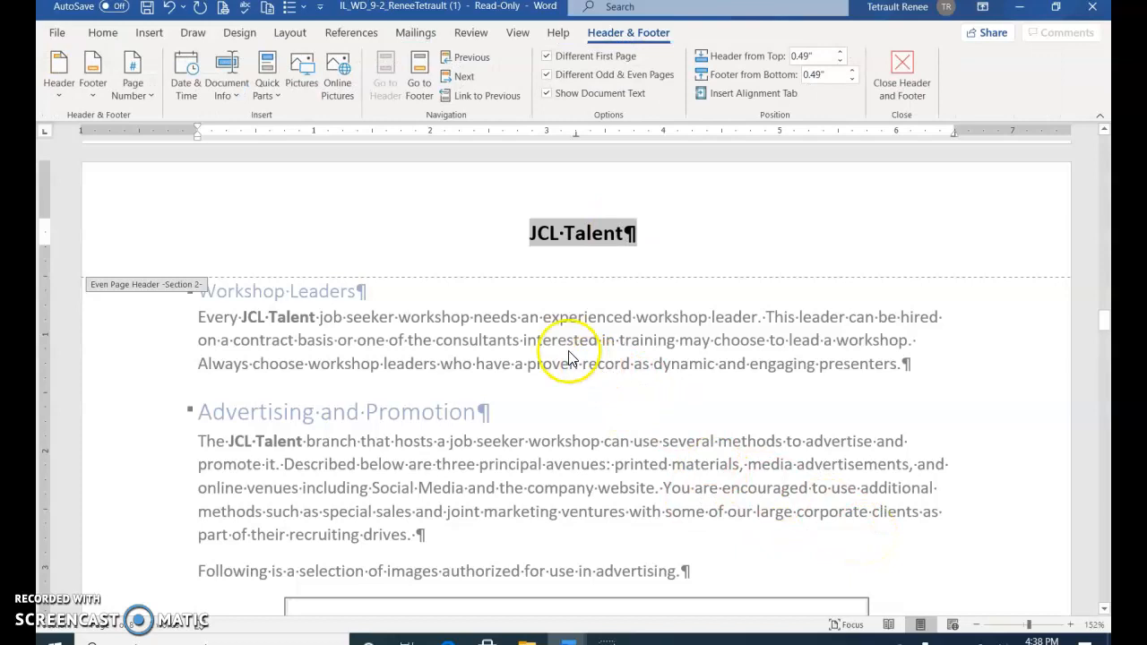
left_click(461, 77)
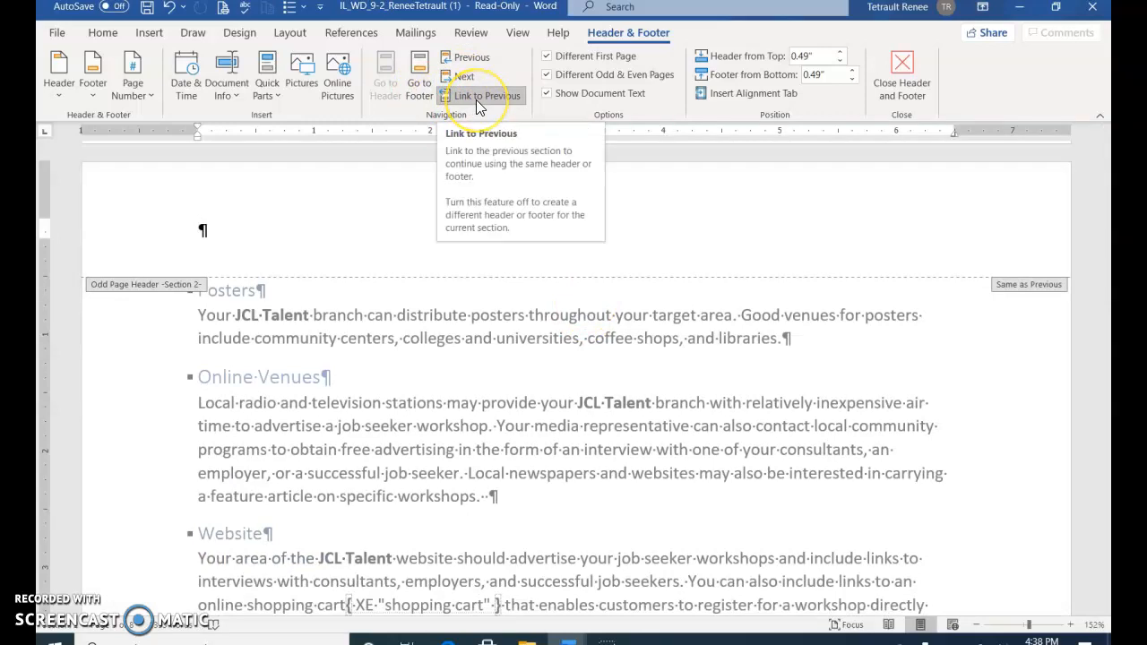
left_click(475, 100)
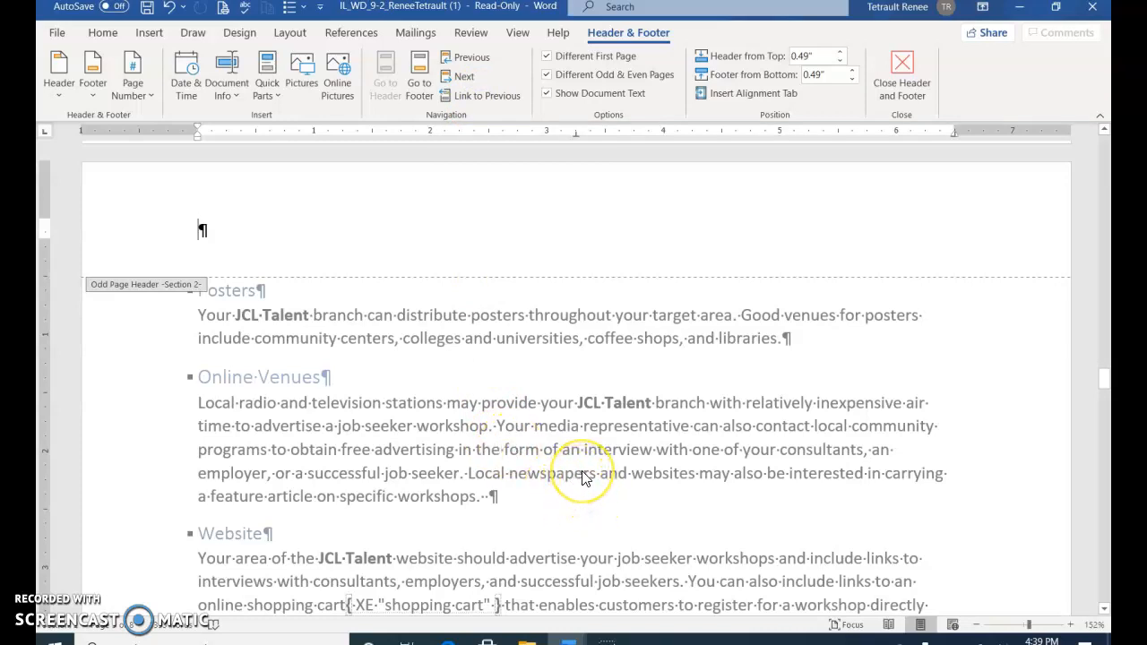
key("ctrl+v")
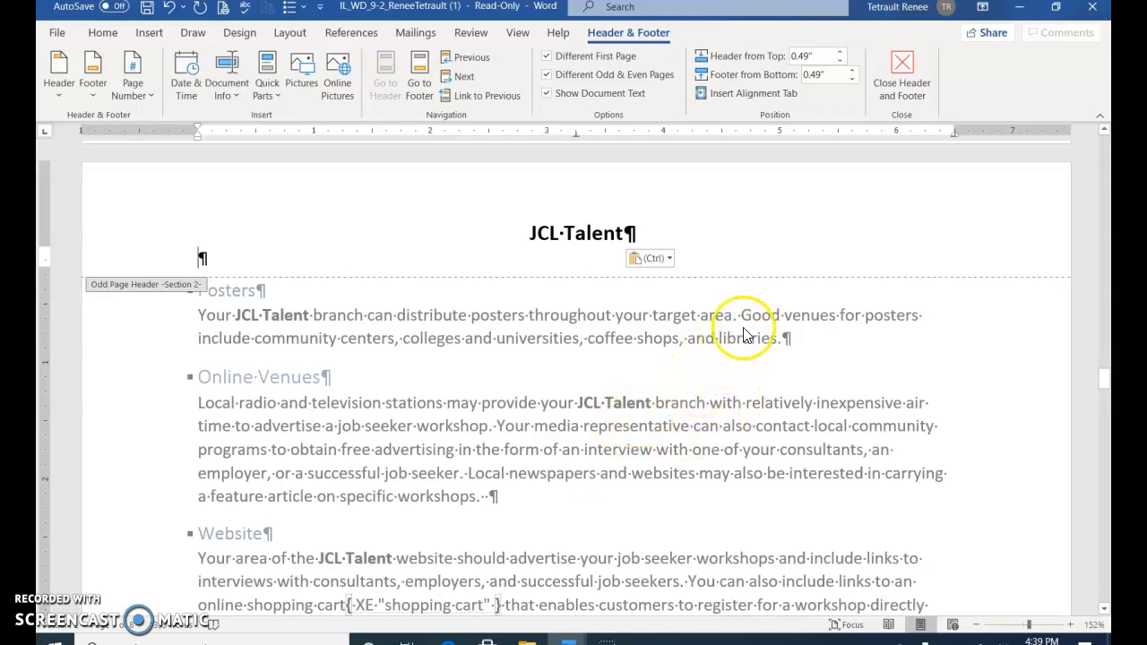
left_click(903, 72)
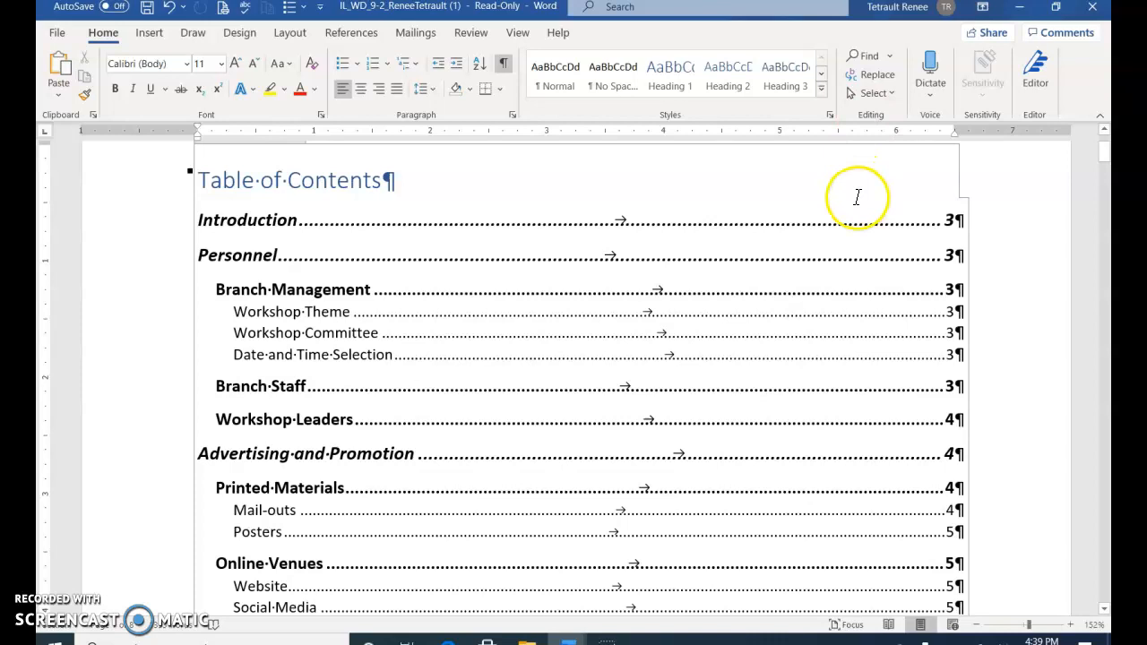
Step: Review the document's pages to check the page numbers in the footers and the JCL Talent headers in Section 2
scroll(755, 249, "down", 1)
scroll(755, 248, "down", 12)
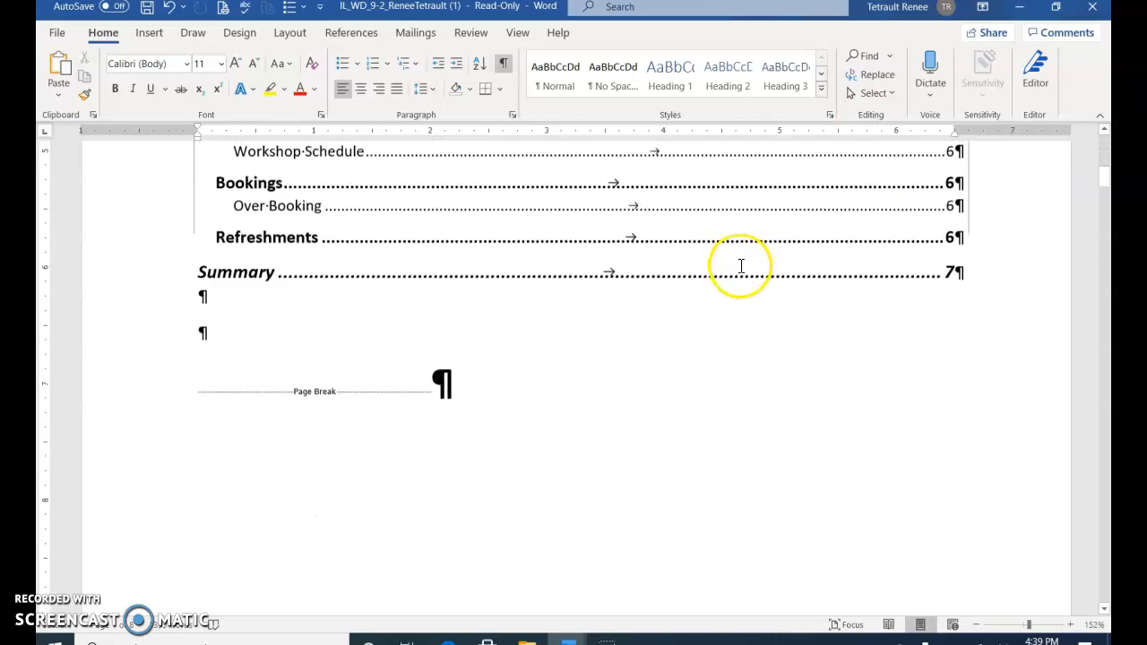
scroll(637, 323, "down", 15)
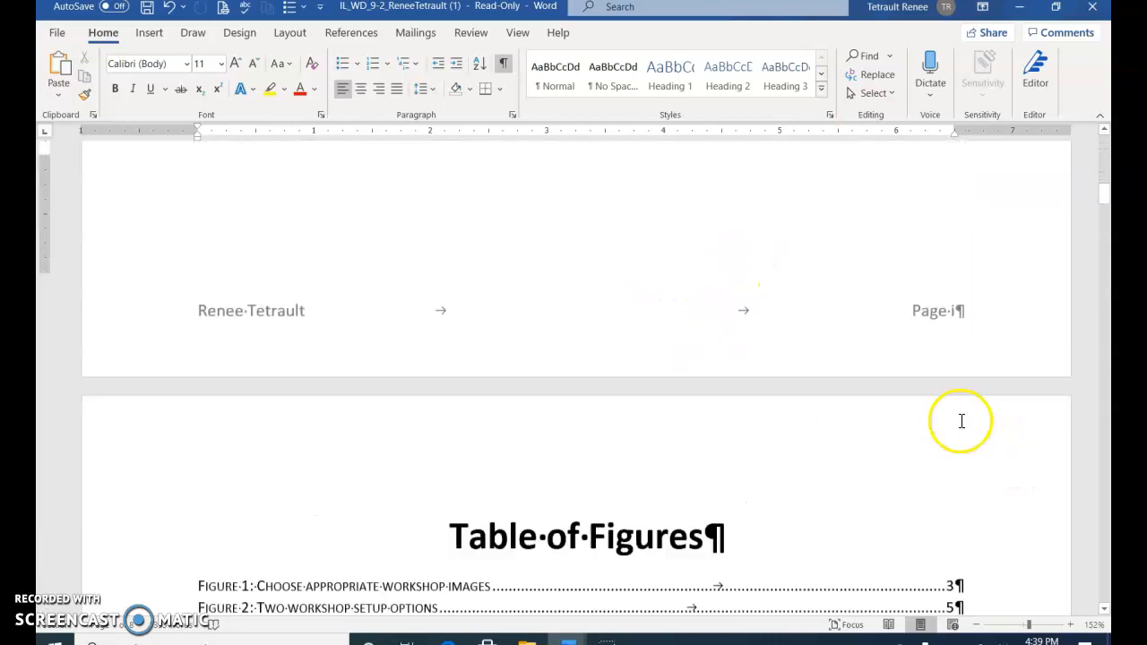
scroll(538, 431, "down", 10)
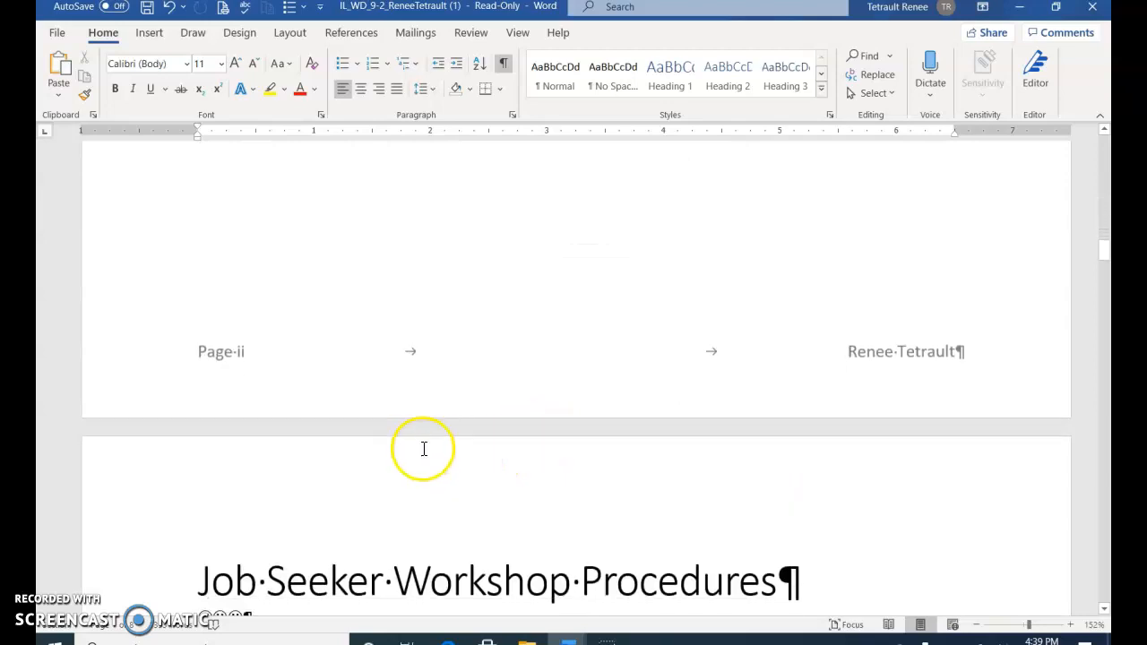
scroll(466, 328, "down", 1)
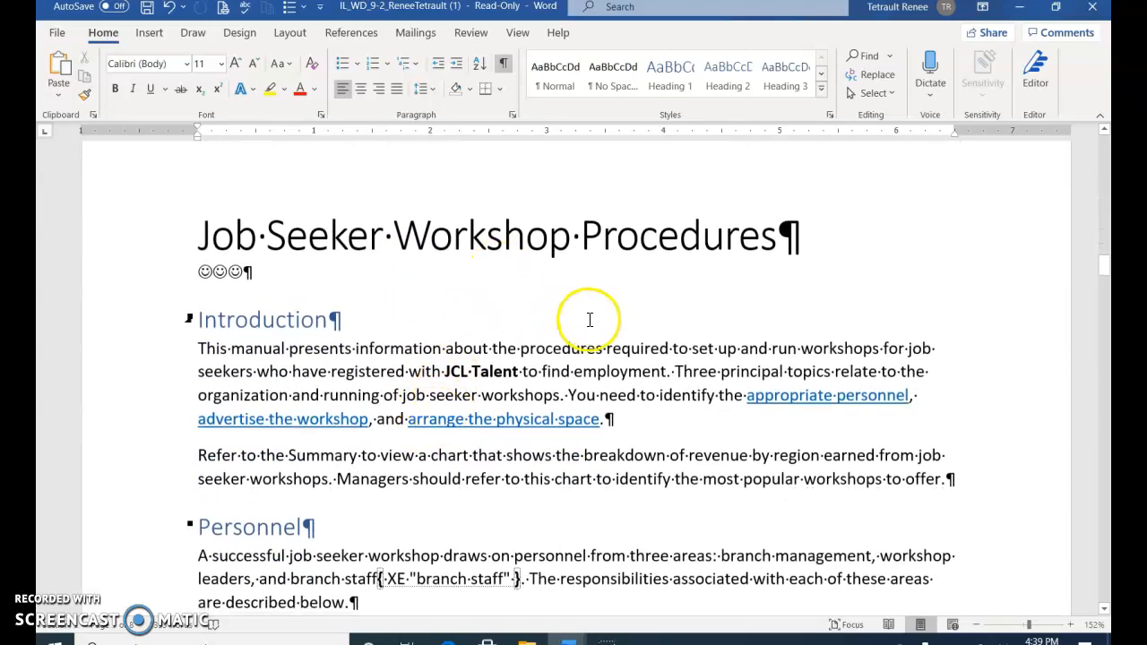
scroll(586, 319, "up", 2)
scroll(591, 320, "down", 3)
scroll(591, 321, "down", 10)
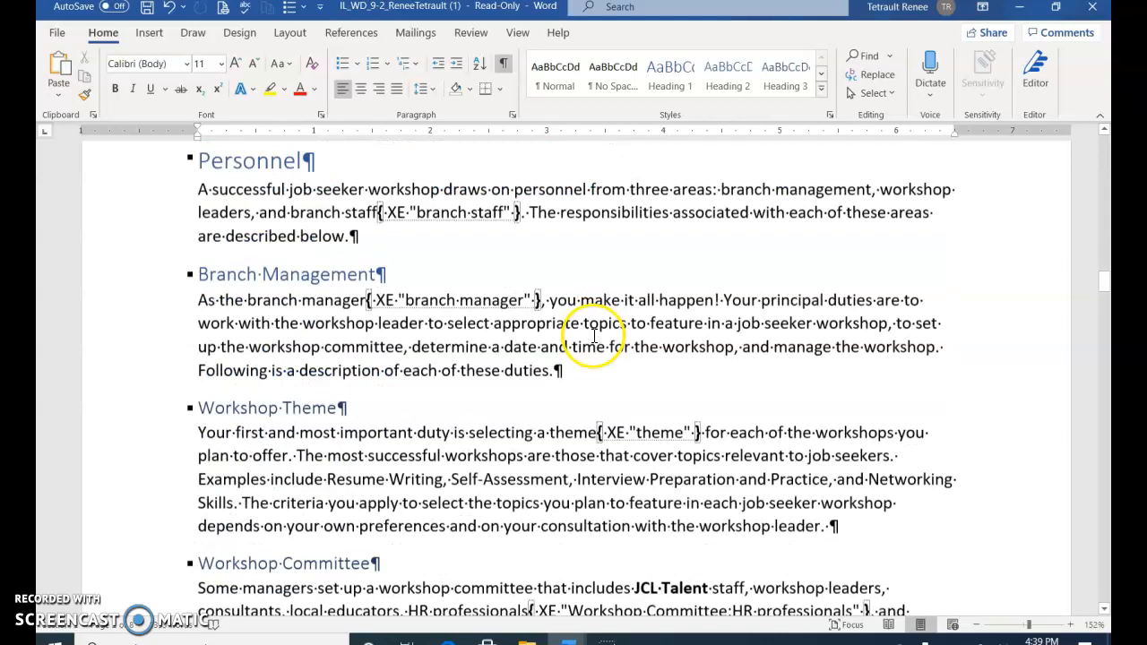
scroll(594, 338, "down", 10)
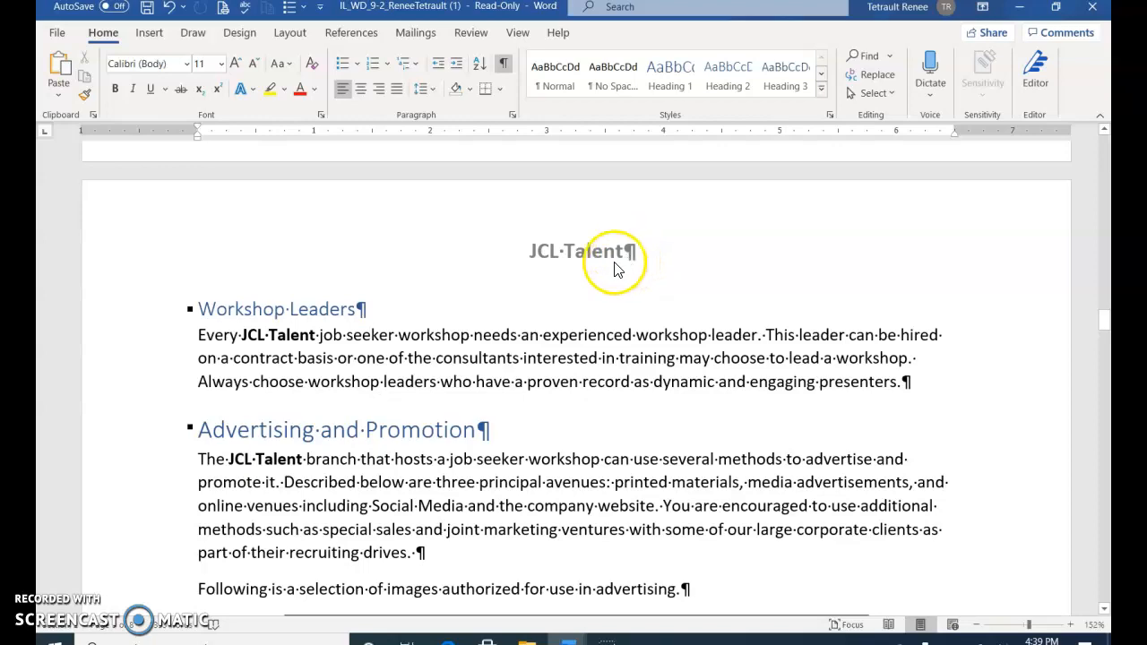
scroll(614, 256, "down", 15)
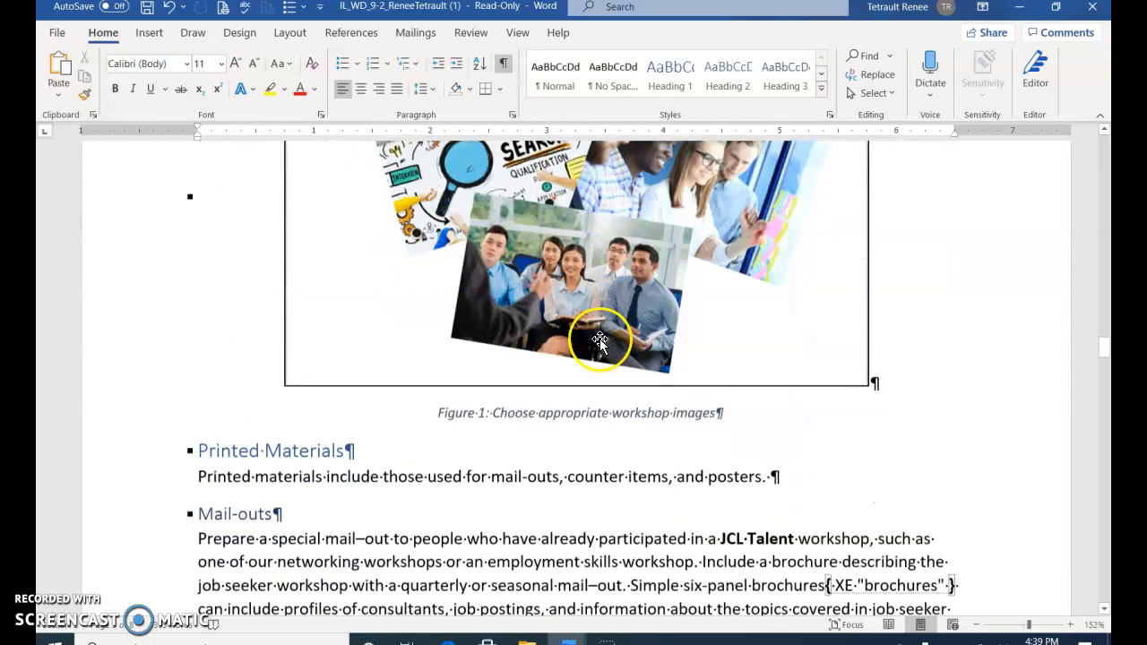
scroll(601, 341, "down", 15)
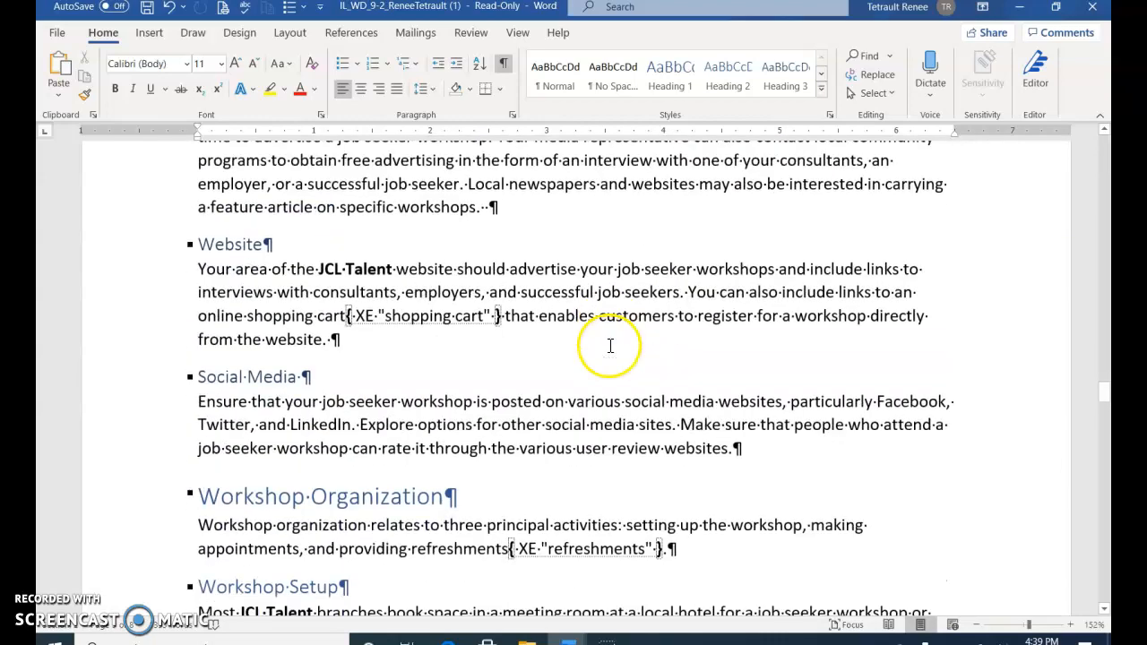
scroll(601, 367, "down", 10)
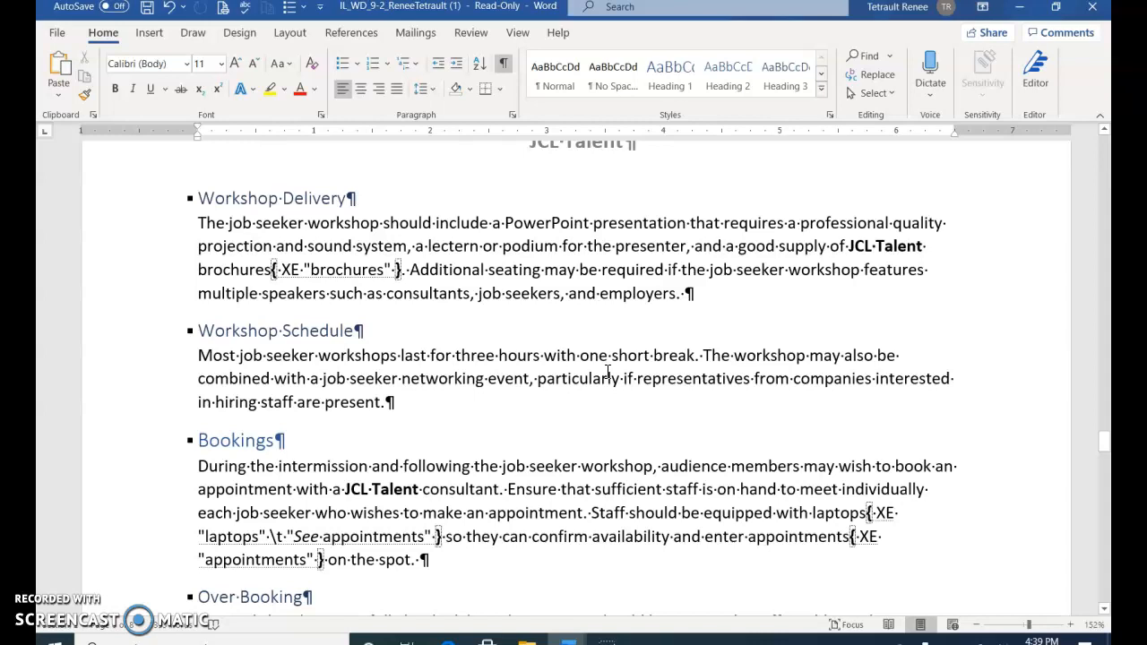
Step: Return to the start of the document and set the view zoom to 100%
key("ctrl+Home")
left_click(627, 359)
left_click(621, 468)
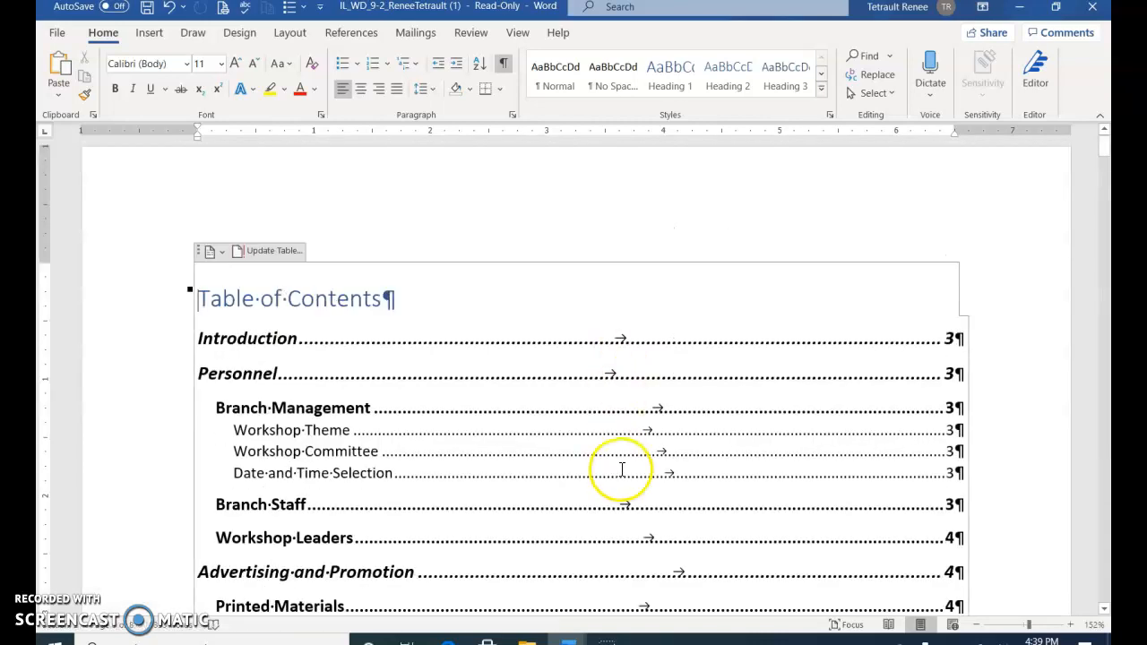
left_click_drag(1027, 625, 1030, 627)
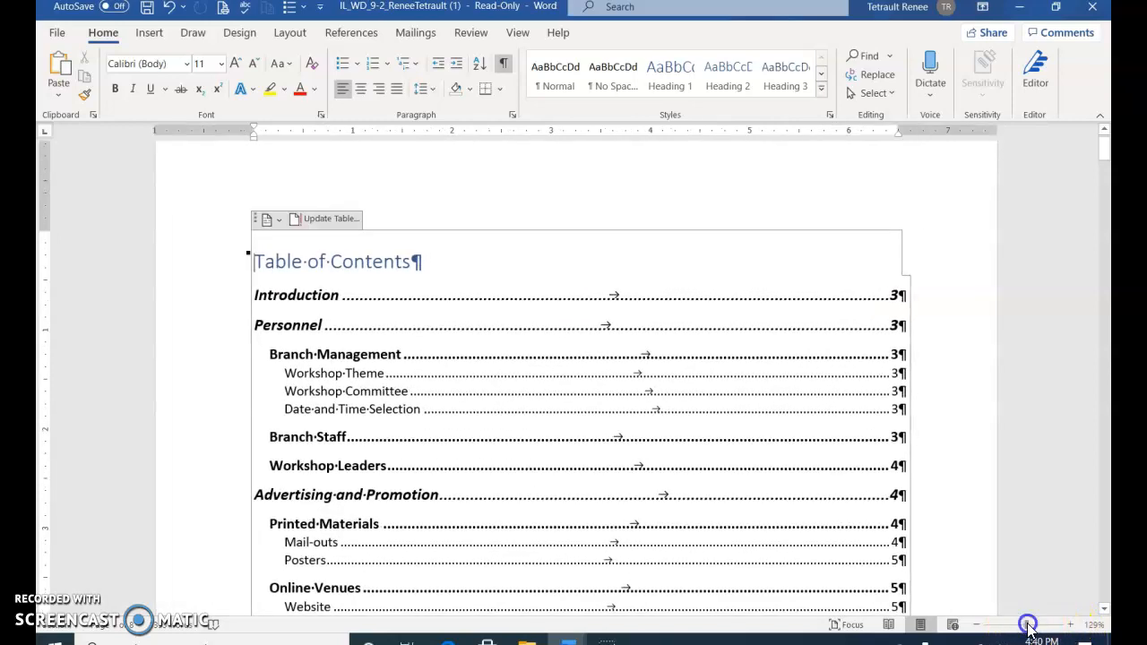
left_click(1098, 630)
left_click(430, 229)
left_click(618, 429)
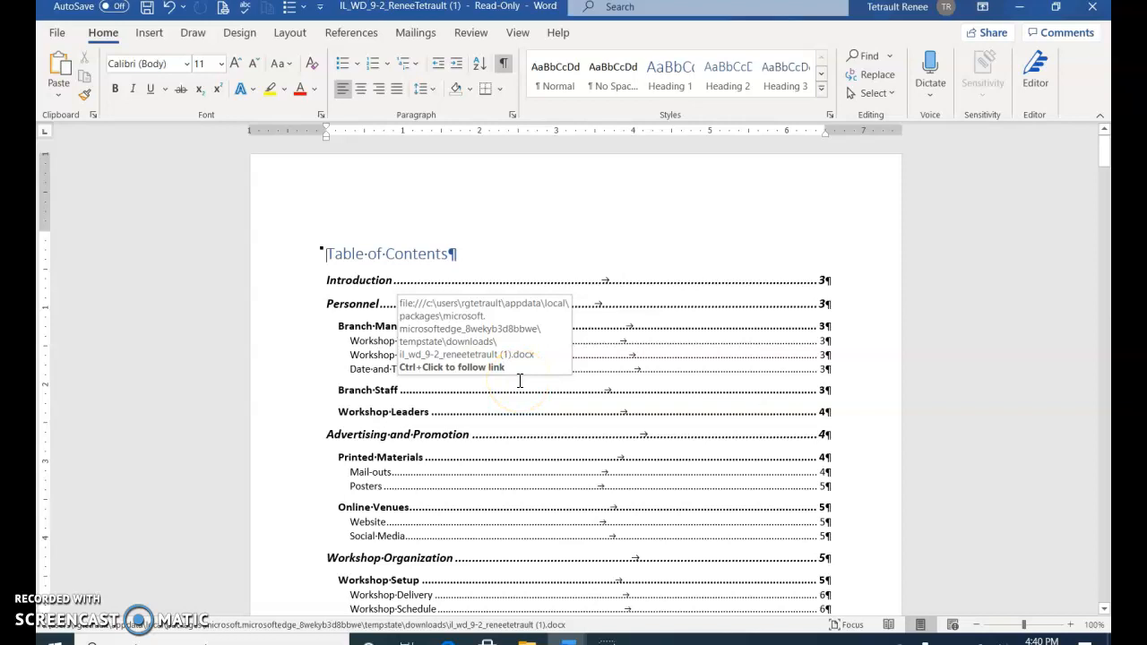
left_click(411, 247)
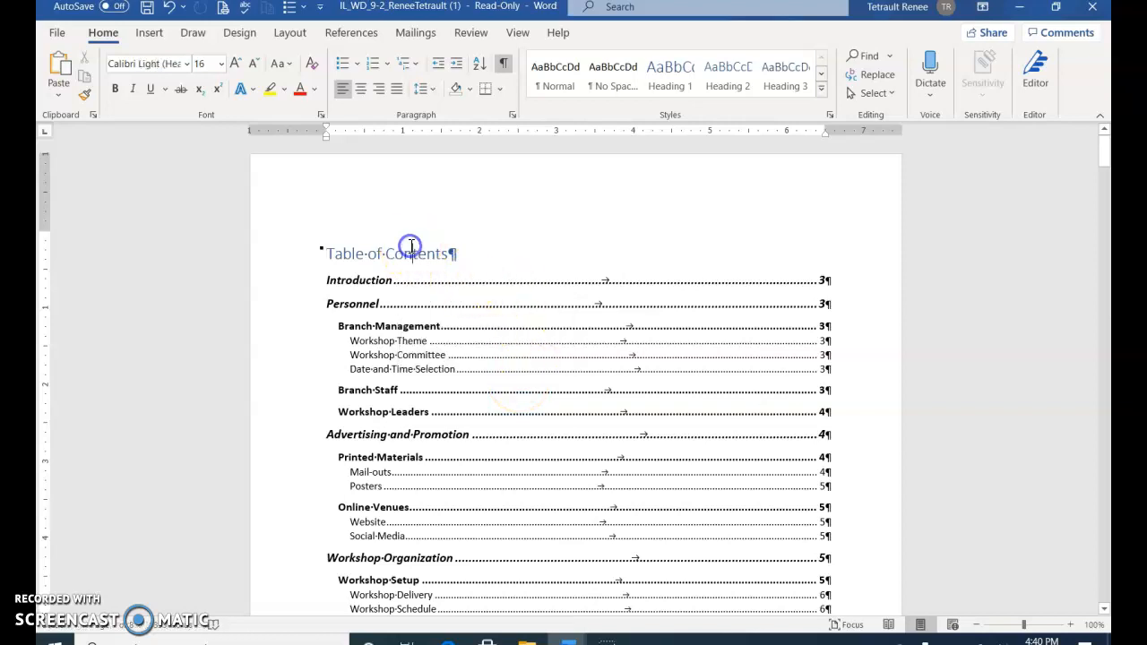
right_click(411, 262)
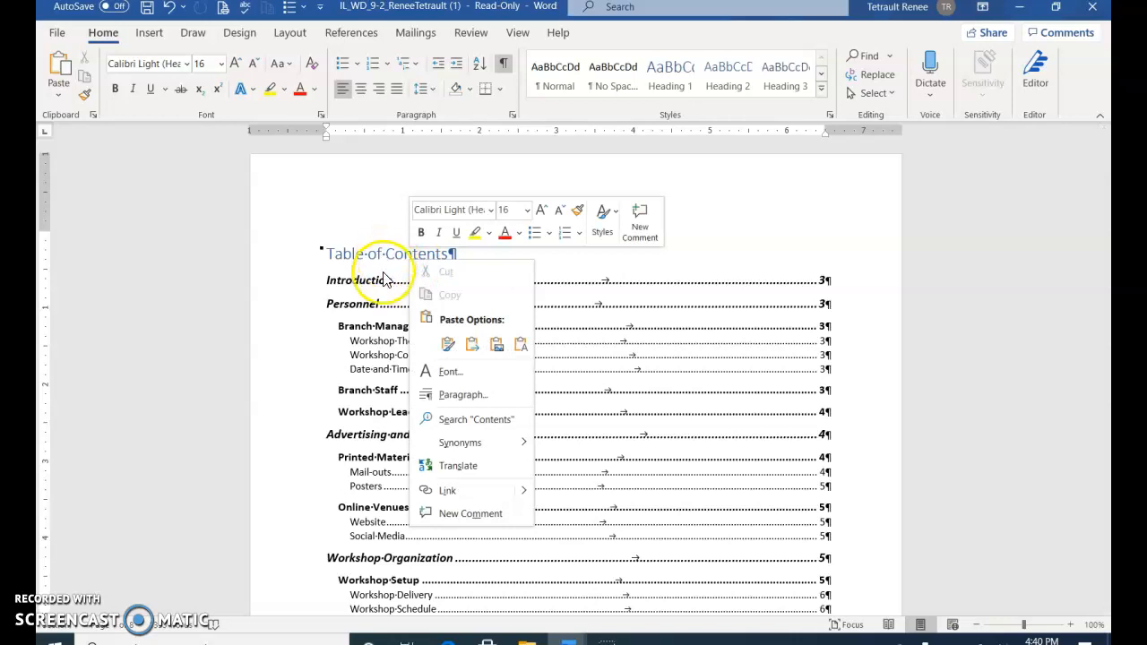
left_click(382, 283)
right_click(383, 285)
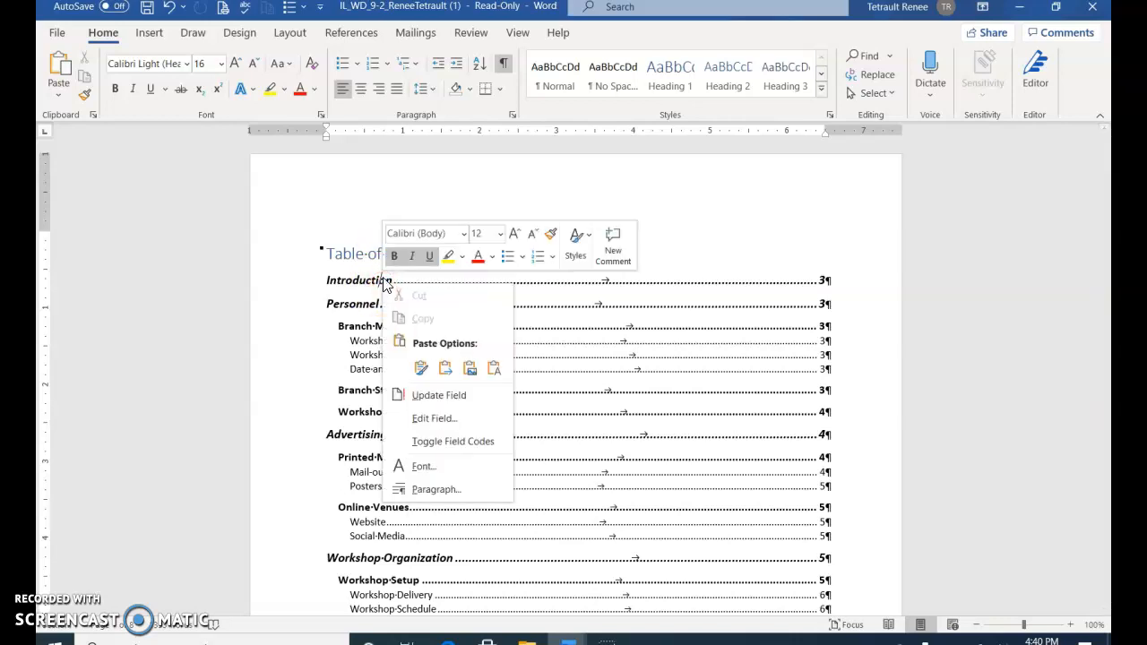
left_click(56, 621)
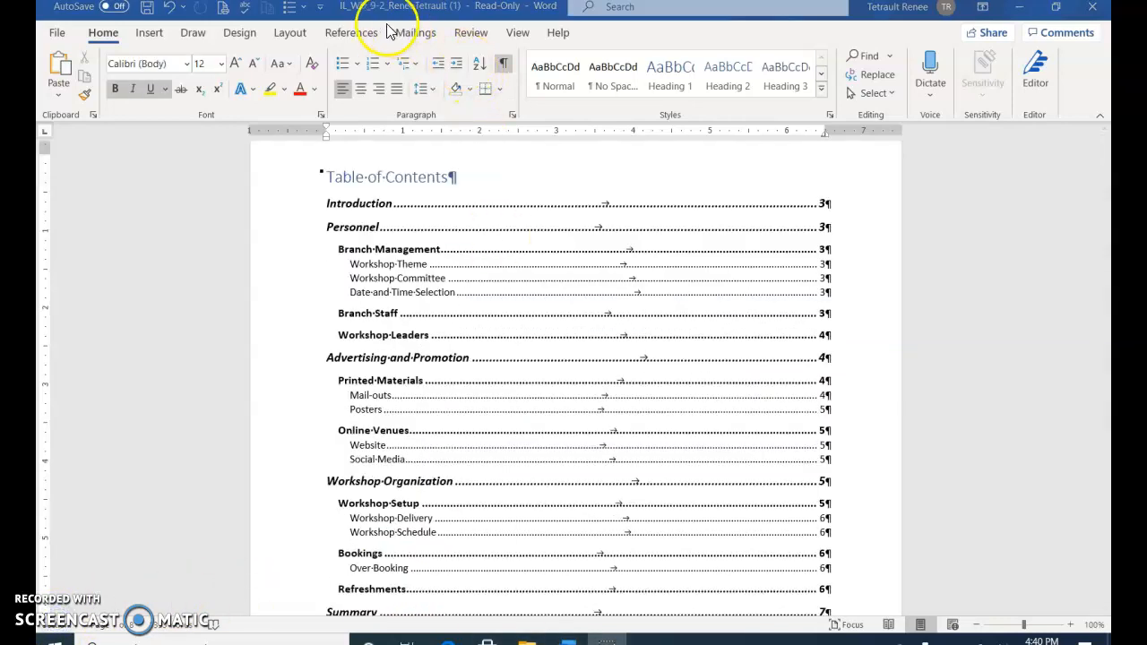
Step: Update the entire table of contents, including its headings and page numbers
left_click(381, 204)
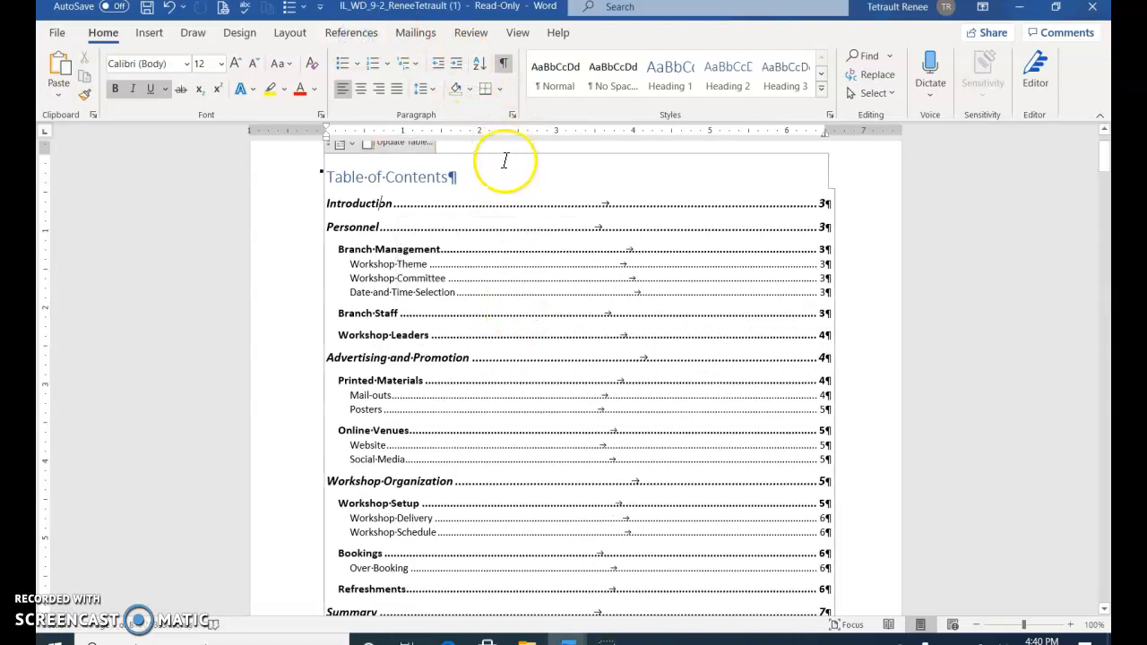
scroll(495, 267, "up", 1)
left_click(510, 323)
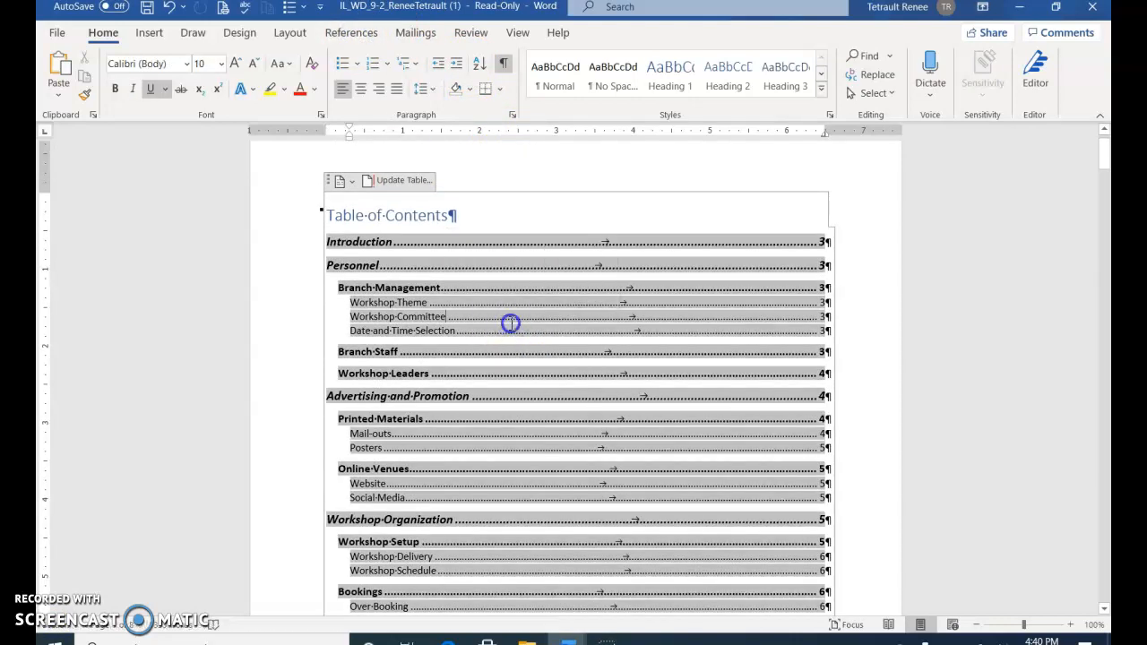
left_click(405, 182)
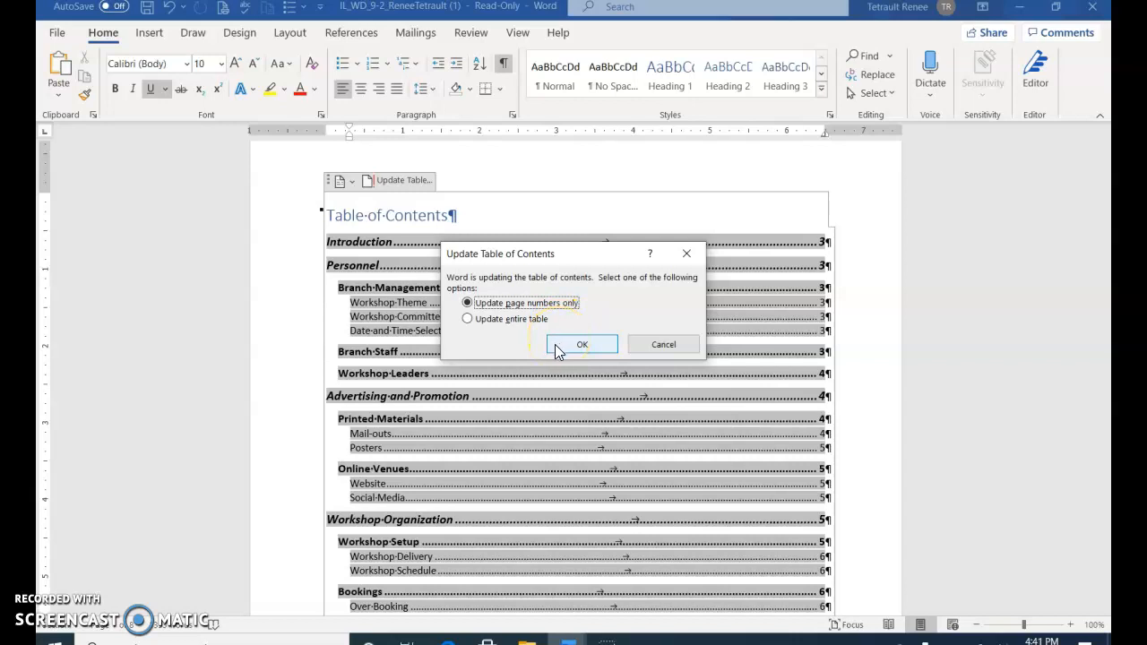
left_click(467, 319)
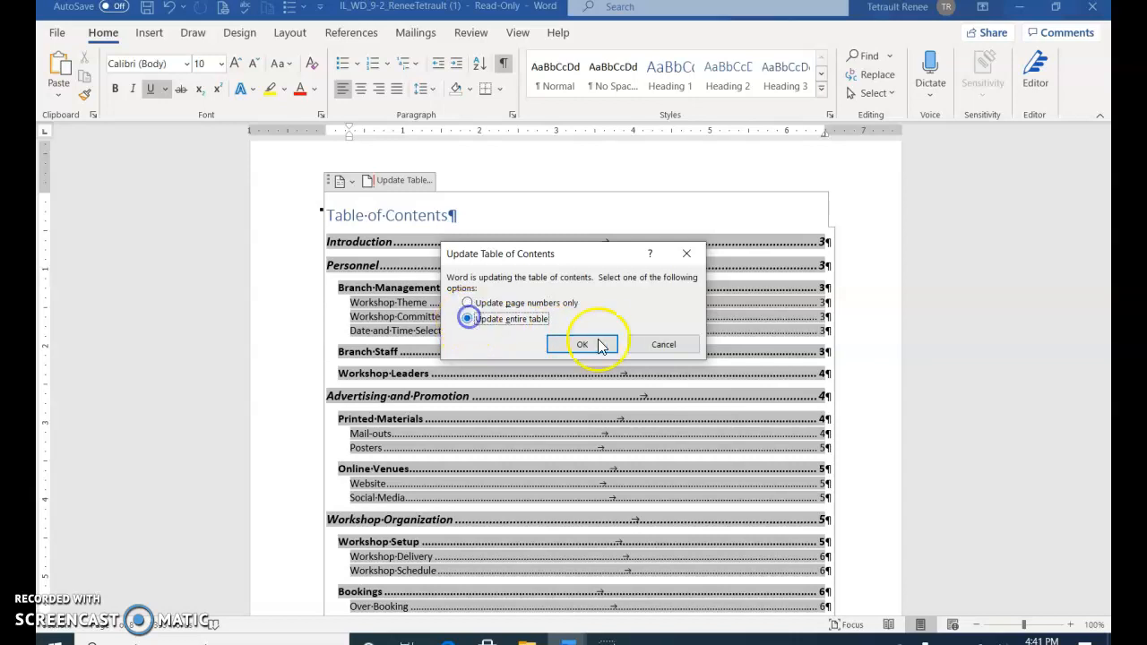
left_click(606, 353)
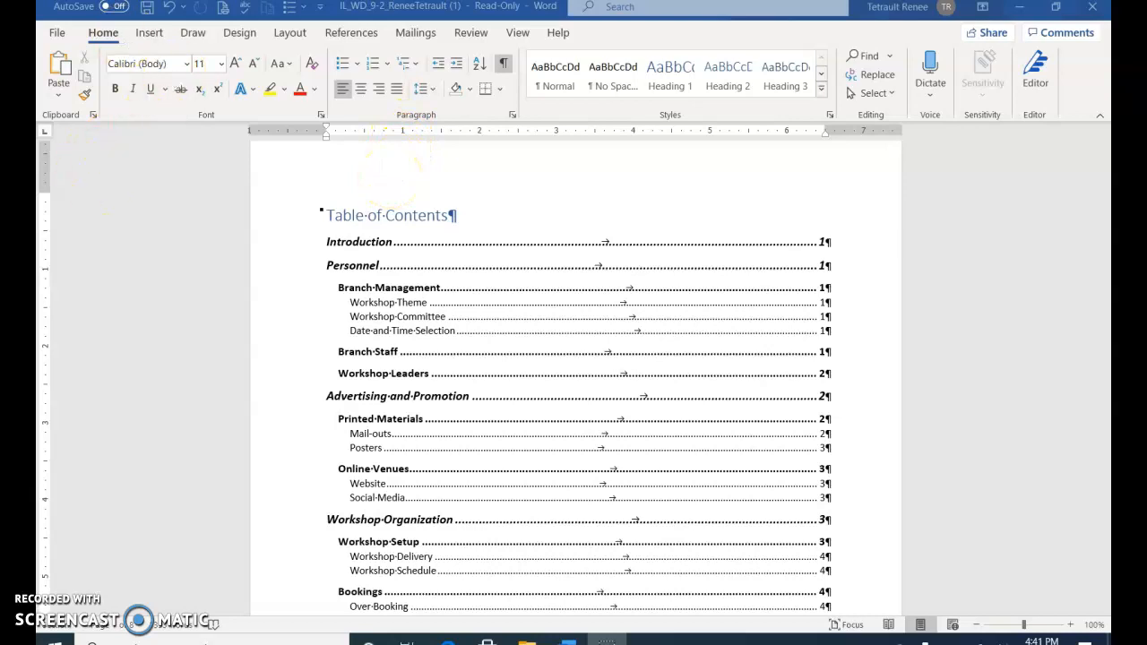
Step: Open the custom margin settings and set the gutter to 0.5"
left_click(289, 34)
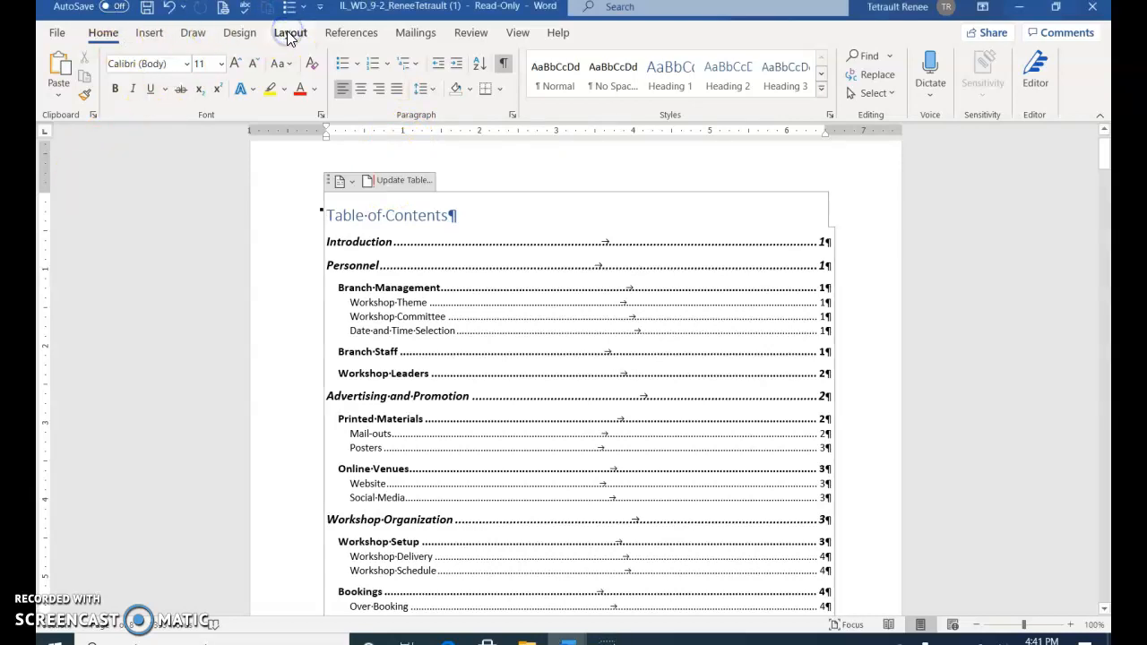
left_click(60, 80)
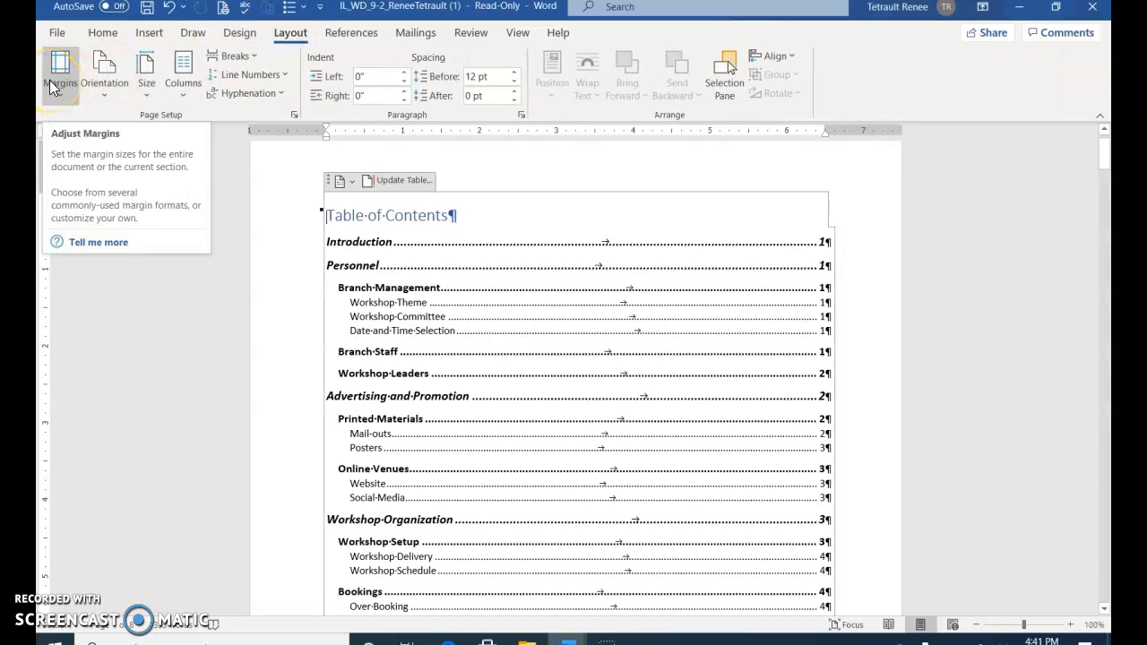
left_click(49, 79)
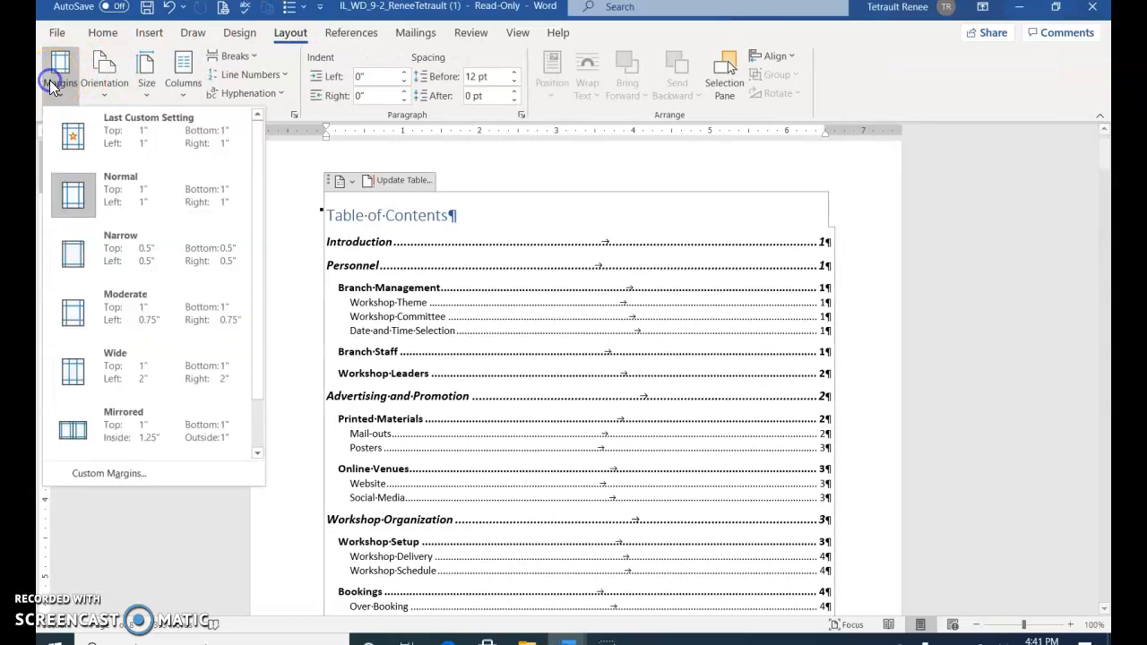
left_click(81, 476)
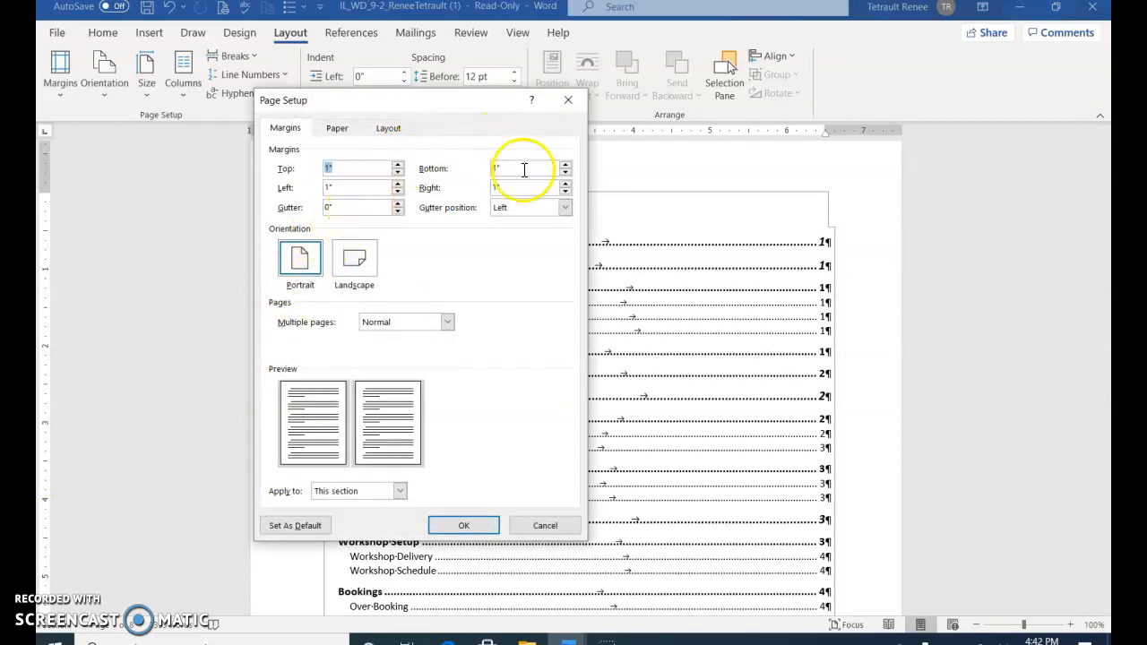
left_click(397, 204)
left_click(397, 204)
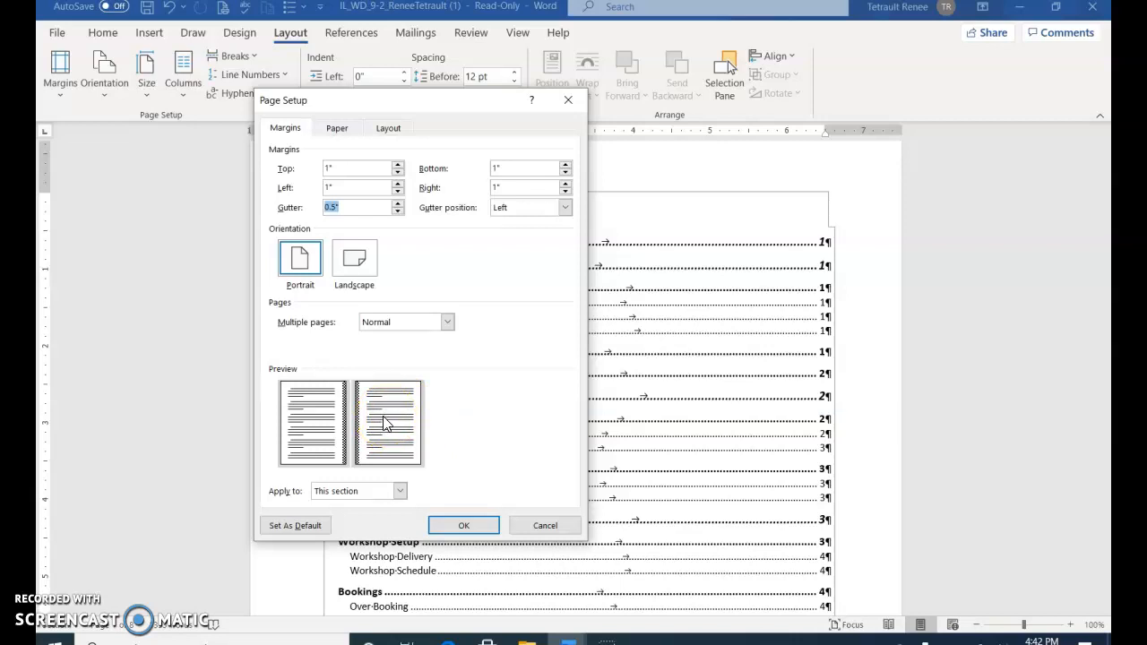
Step: Set multiple pages to Mirror margins and apply the page setup to the whole document
left_click(444, 324)
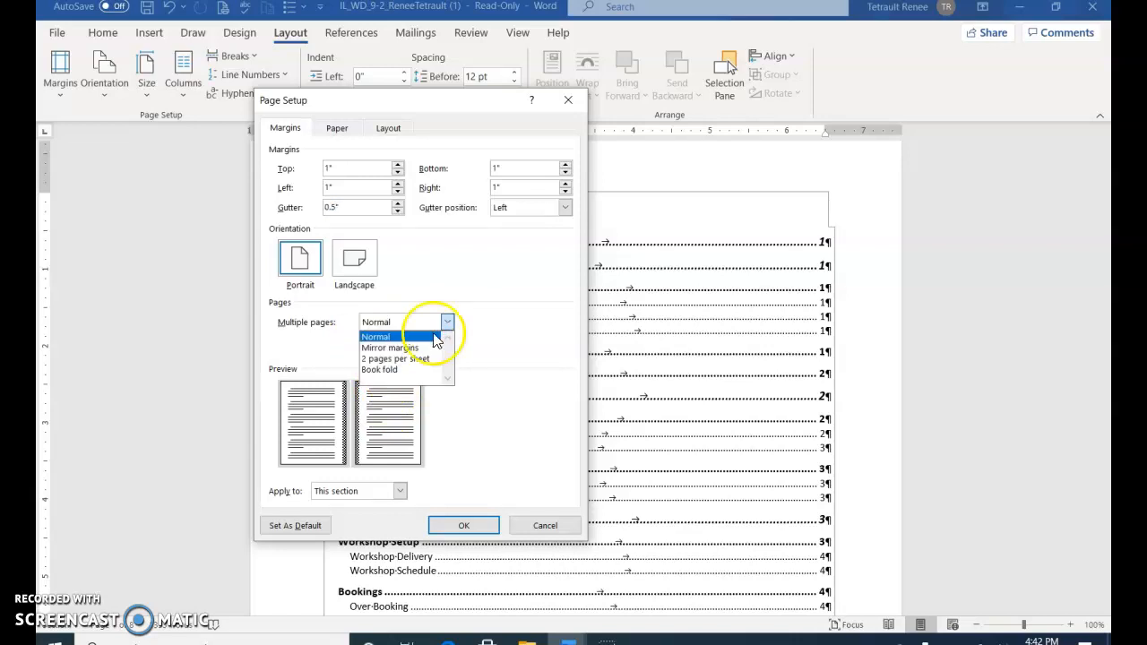
left_click(417, 347)
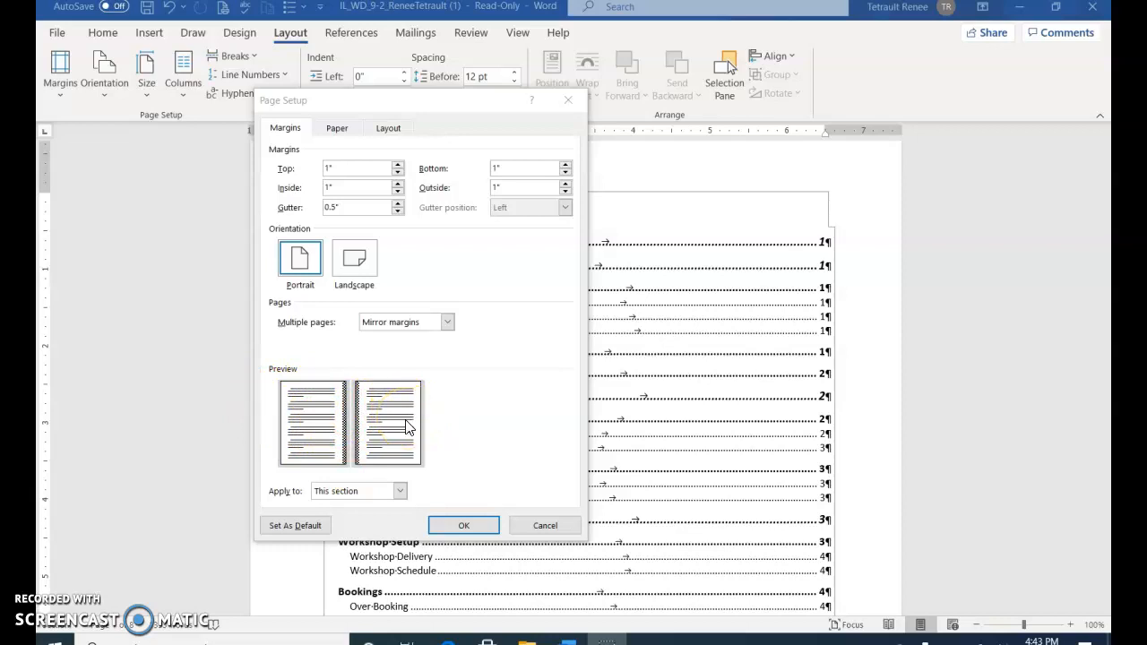
left_click(400, 491)
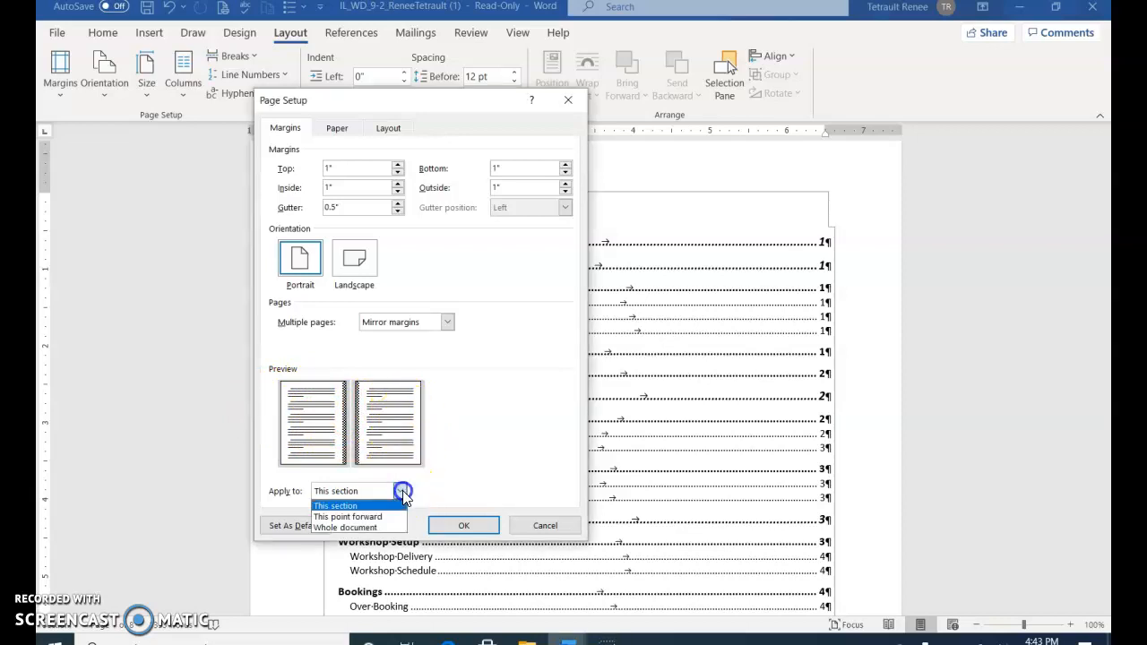
left_click(372, 528)
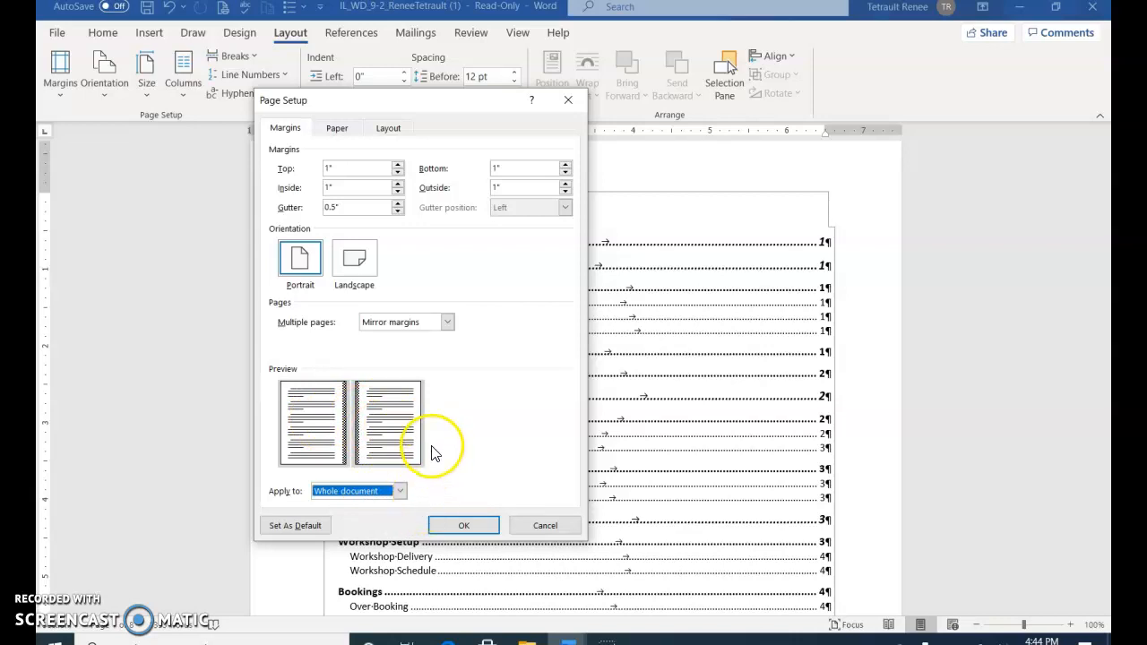
Step: Set the header and footer distances from the edge to 0.6" for the whole document and apply the page setup
left_click(396, 130)
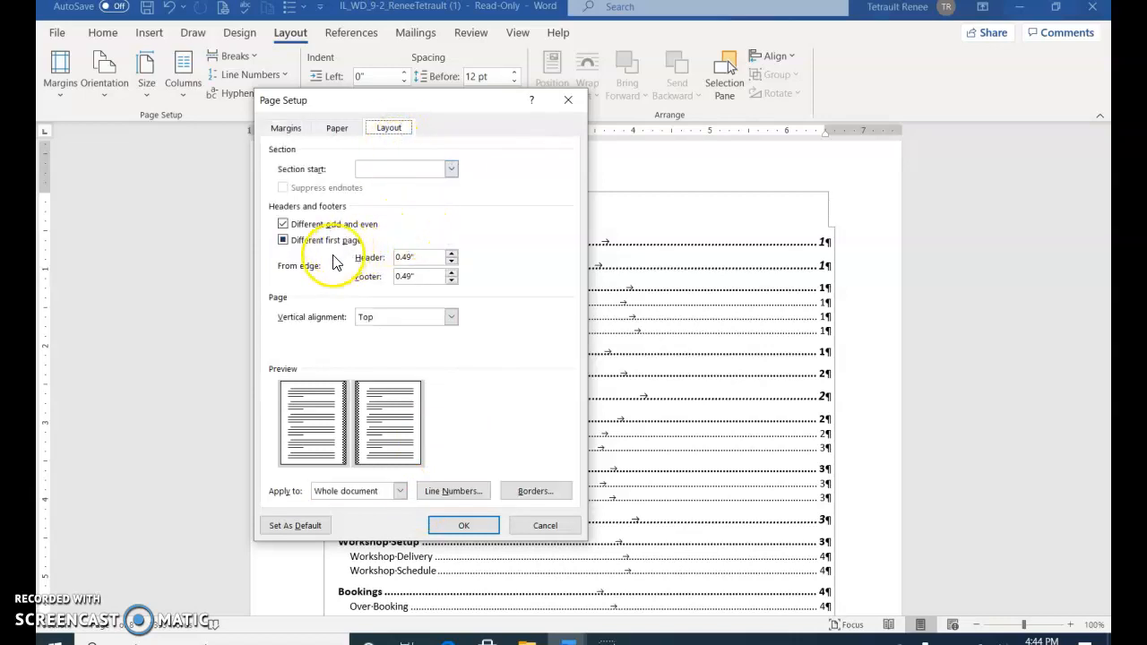
left_click(273, 530)
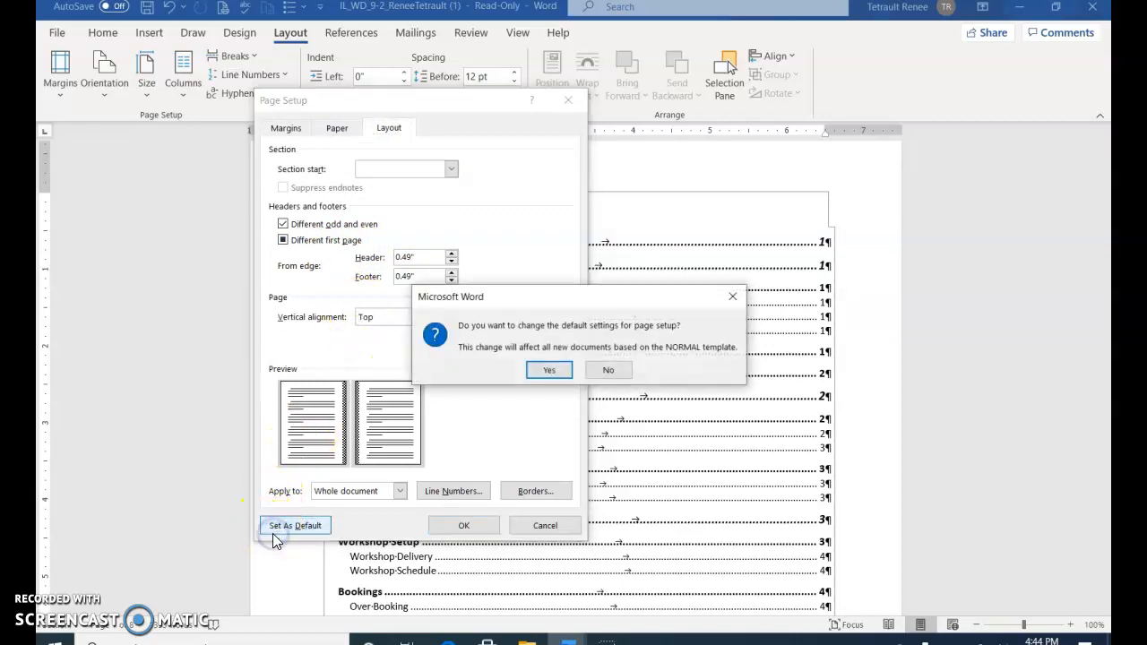
left_click(732, 296)
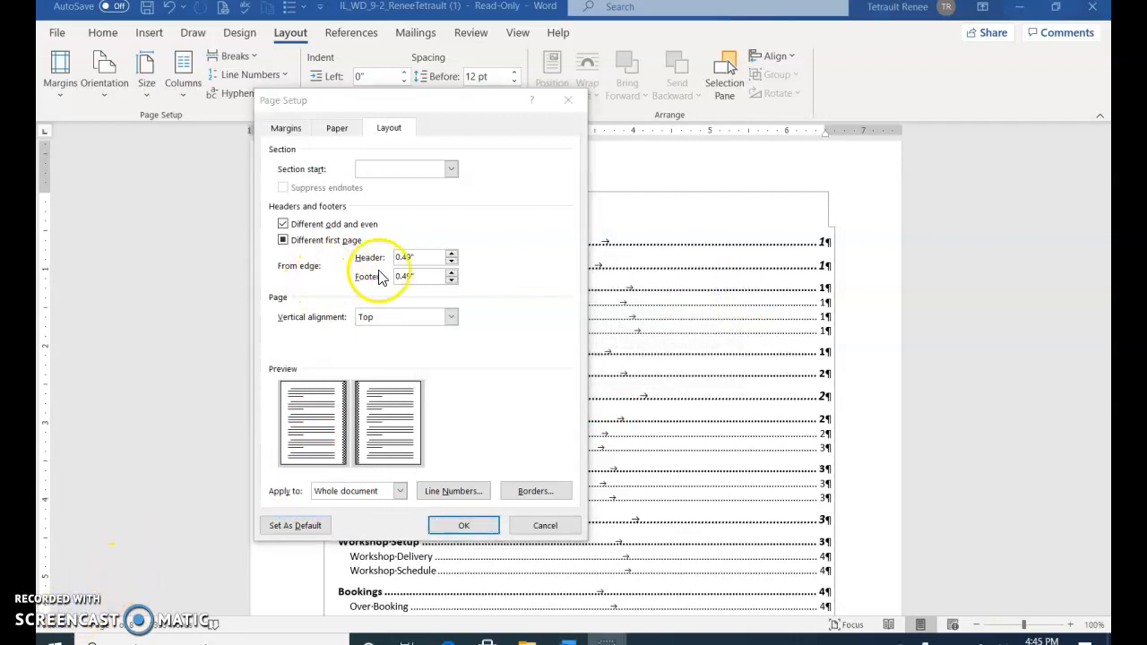
left_click(452, 255)
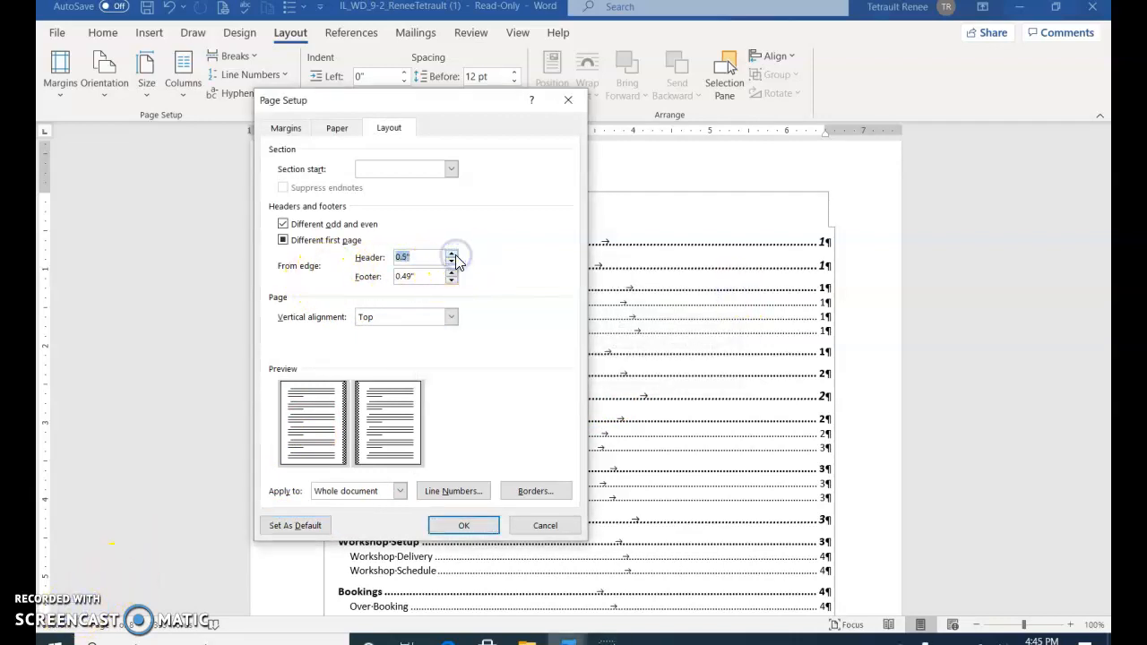
left_click(452, 273)
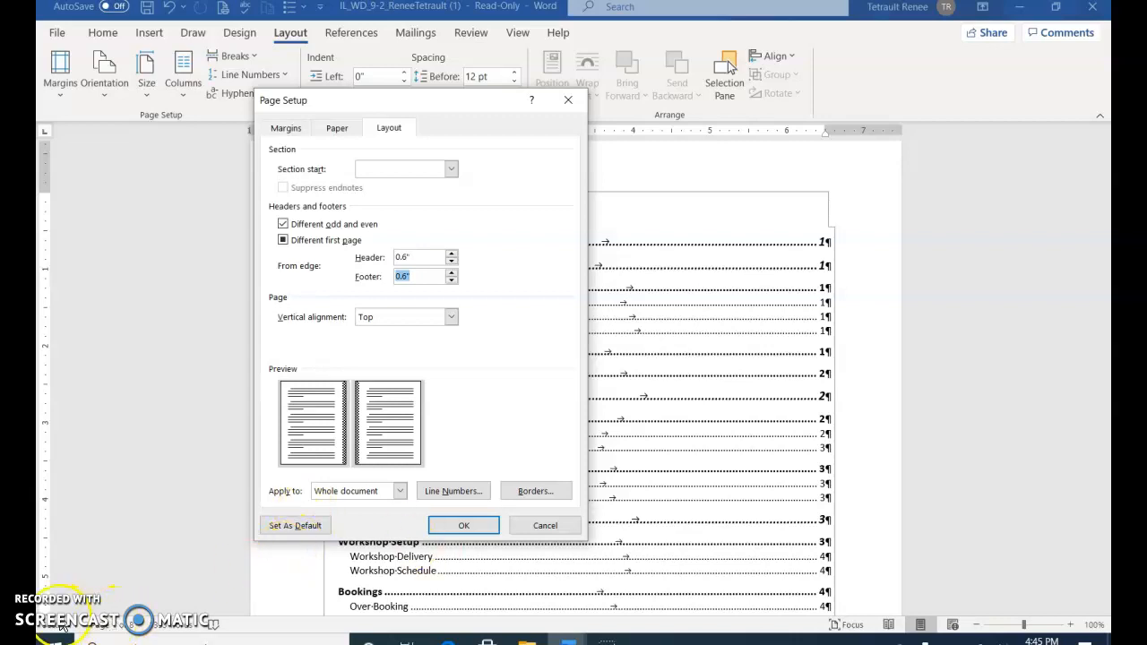
left_click(470, 528)
left_click(502, 468)
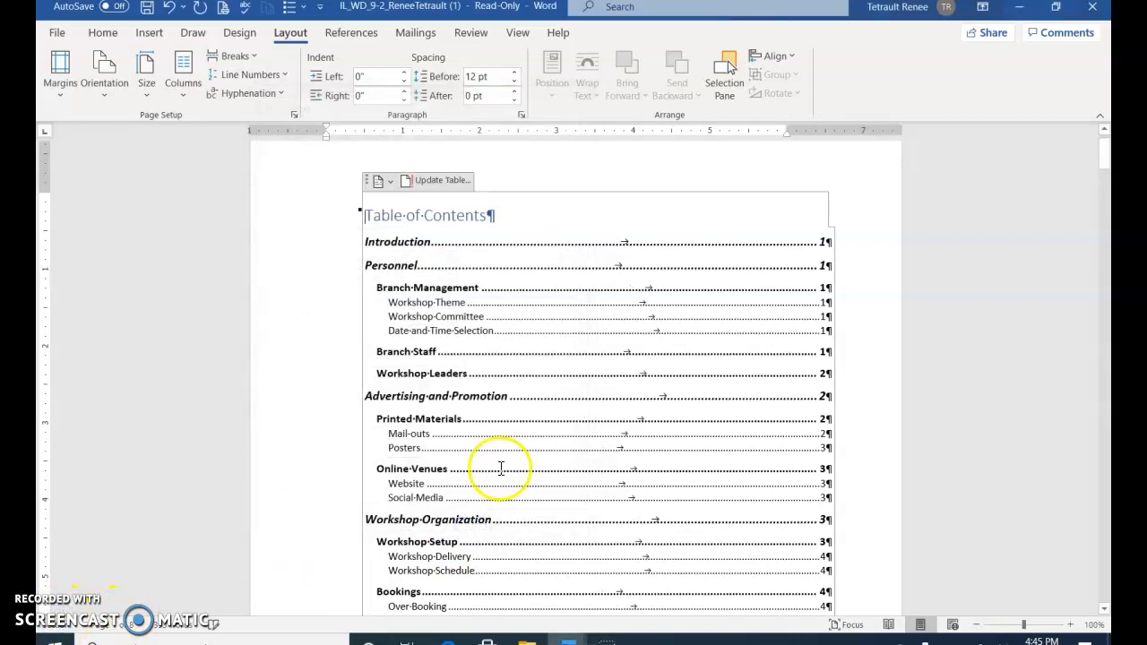
Step: Display multiple pages side by side and review the margins, headers and footers from the table of contents through the index
left_click(511, 38)
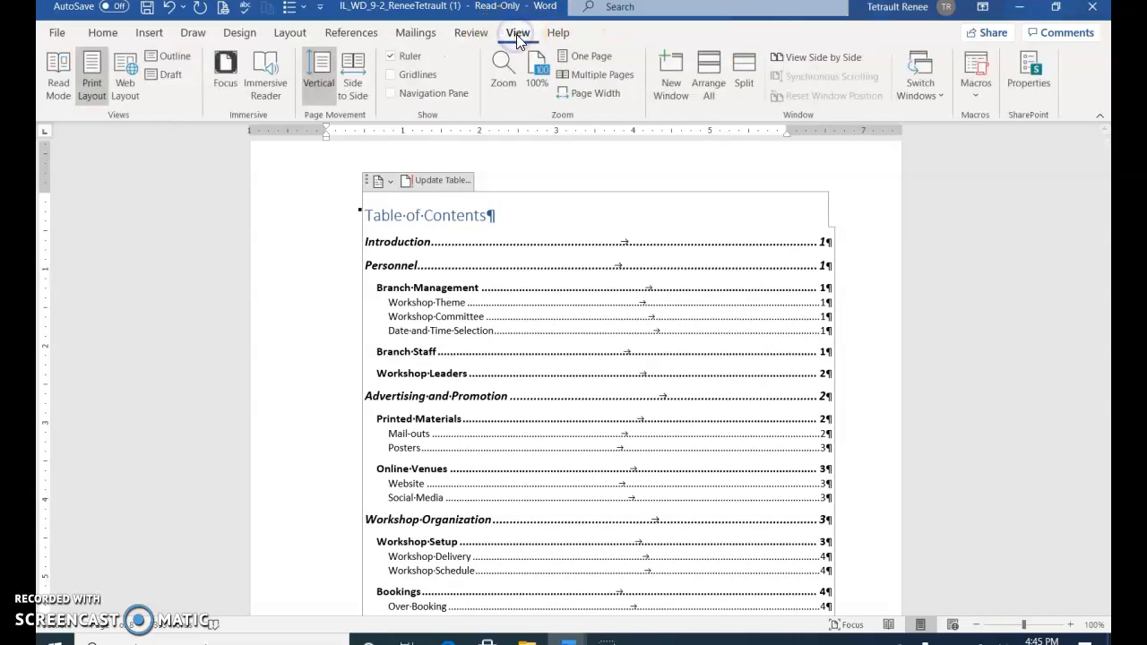
left_click(604, 79)
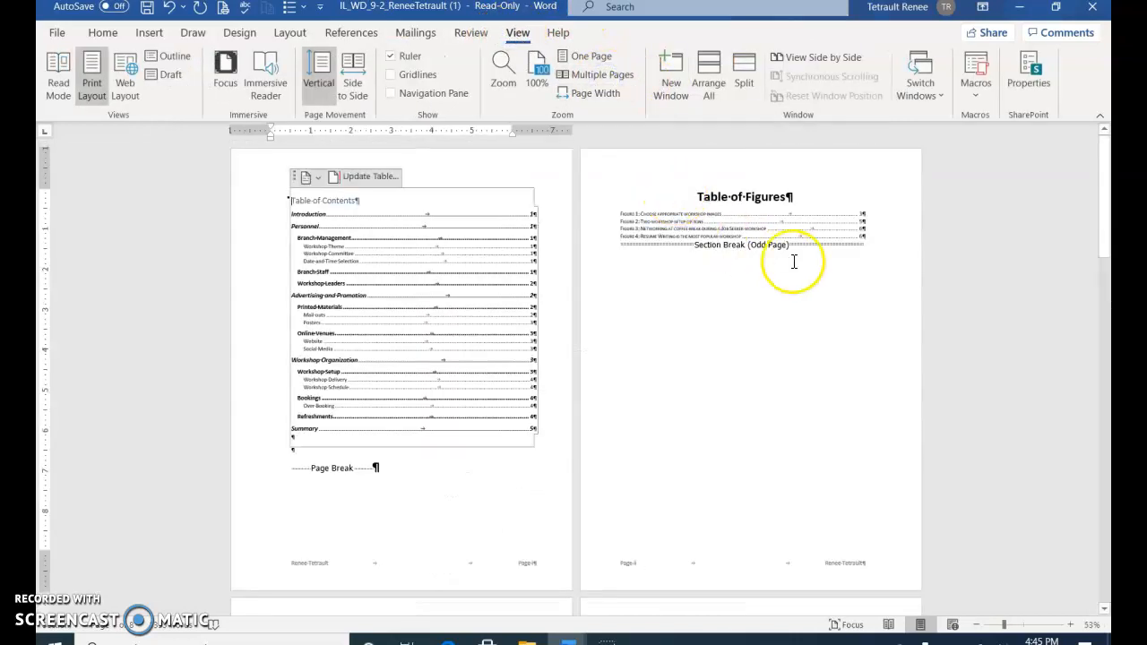
scroll(830, 387, "down", 5)
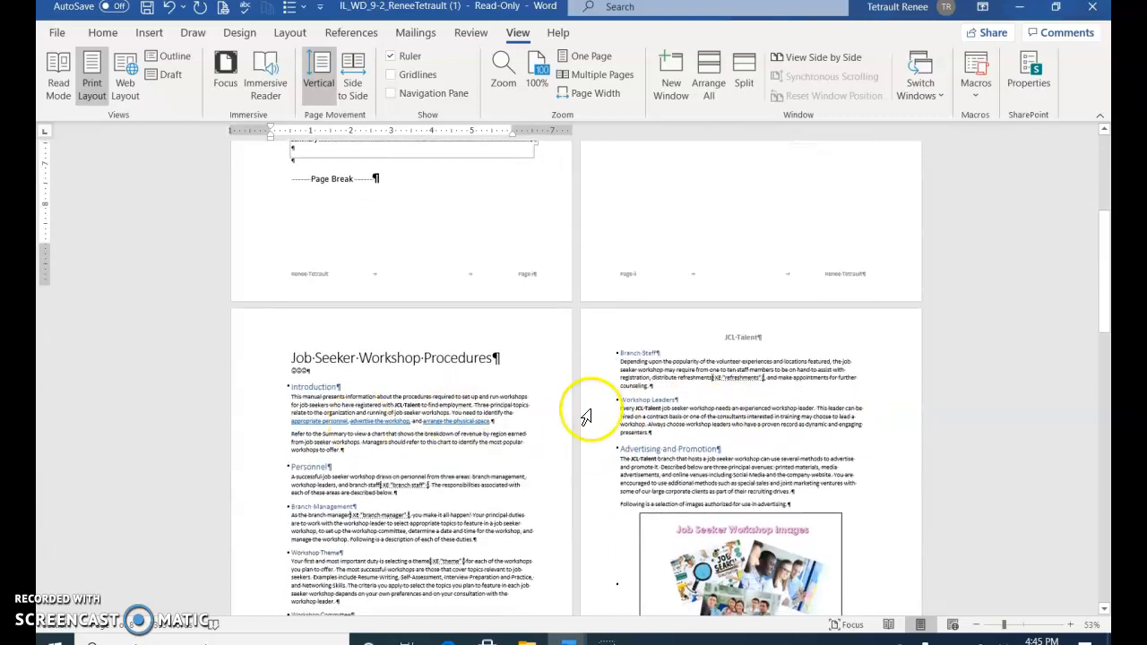
scroll(583, 415, "down", 3)
scroll(627, 448, "down", 5)
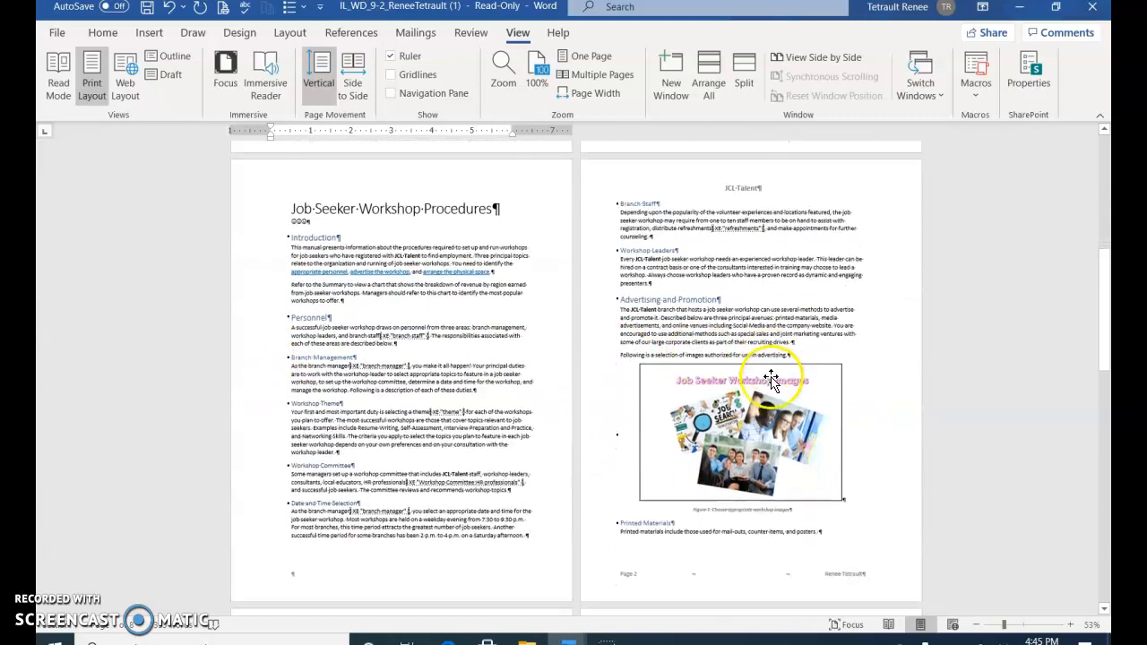
scroll(766, 392, "down", 5)
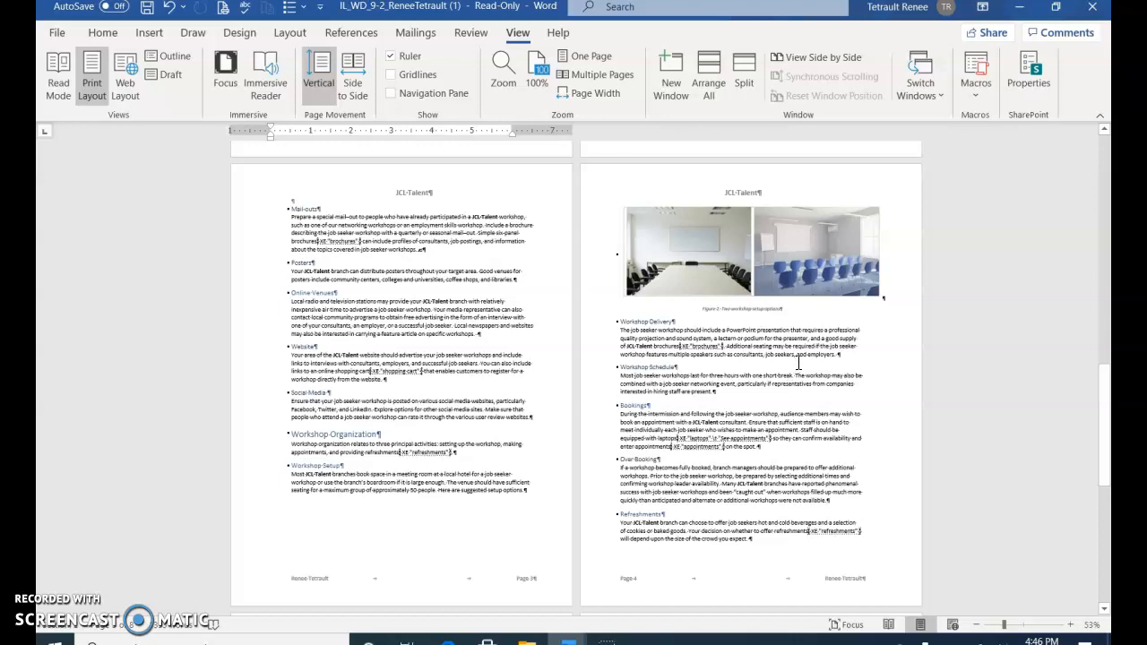
scroll(798, 363, "down", 5)
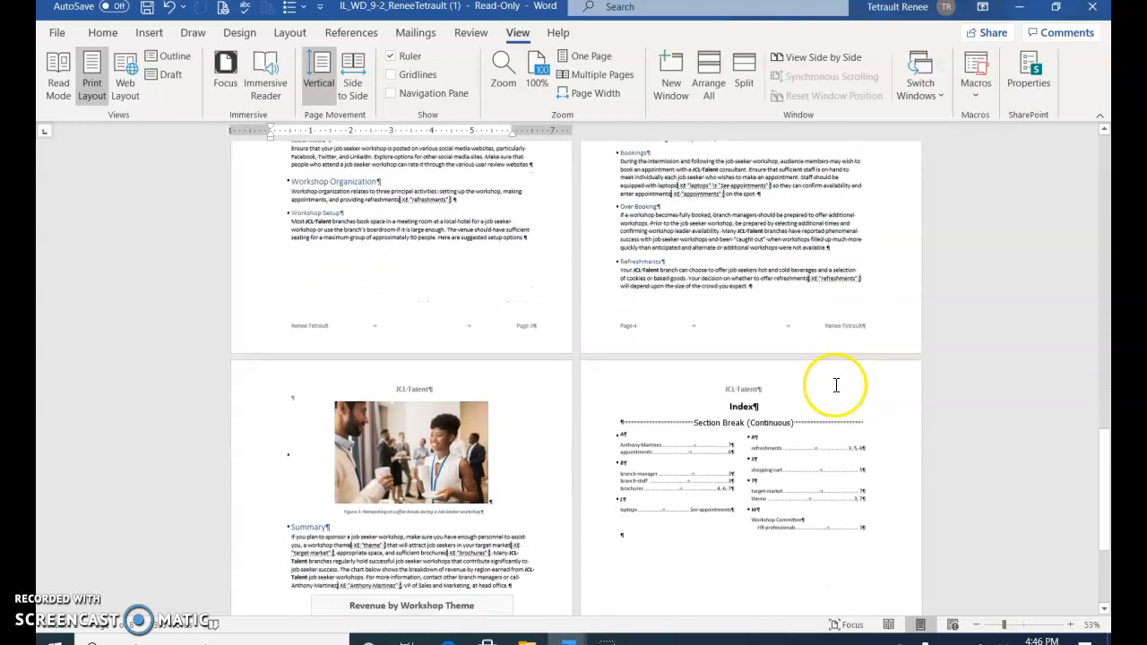
scroll(835, 386, "down", 2)
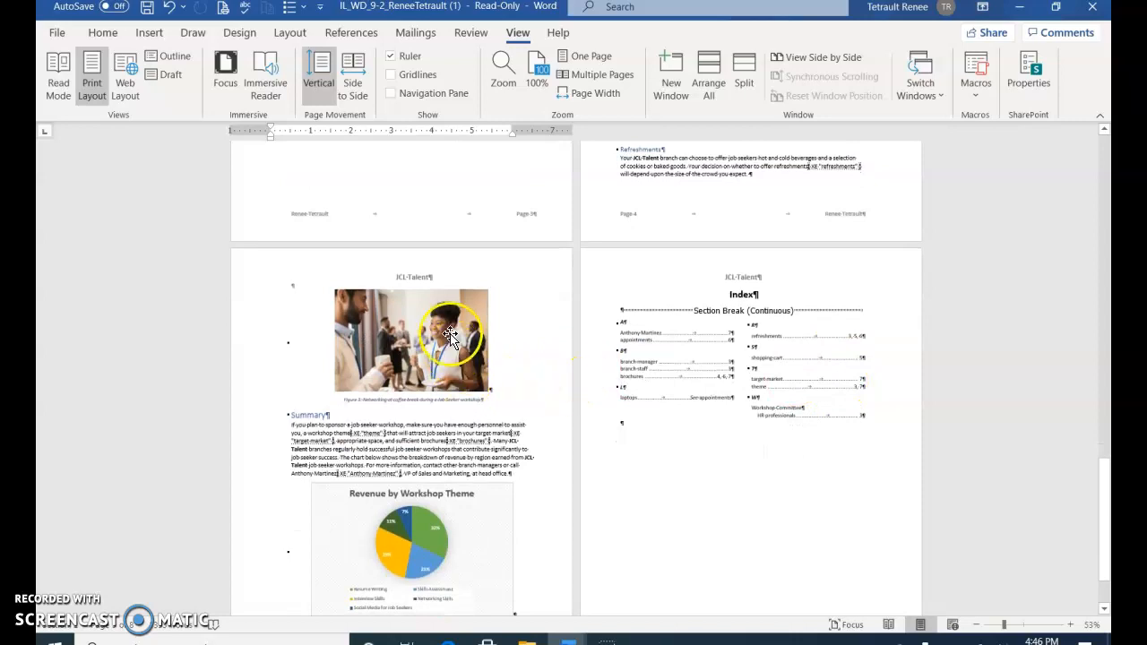